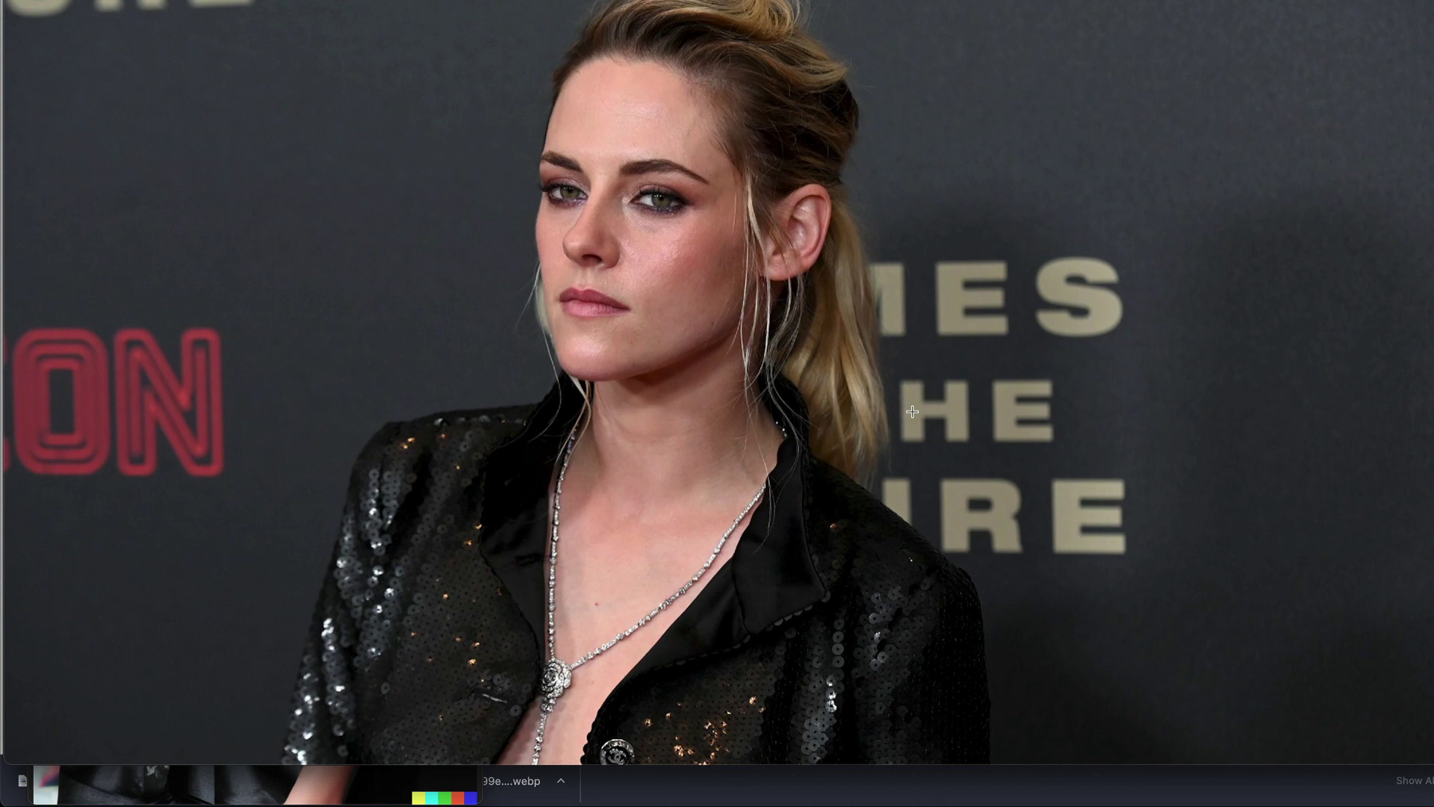
Cancel the screen capture and return to the red-carpet portrait window
{"action": "key", "text": "Escape"}
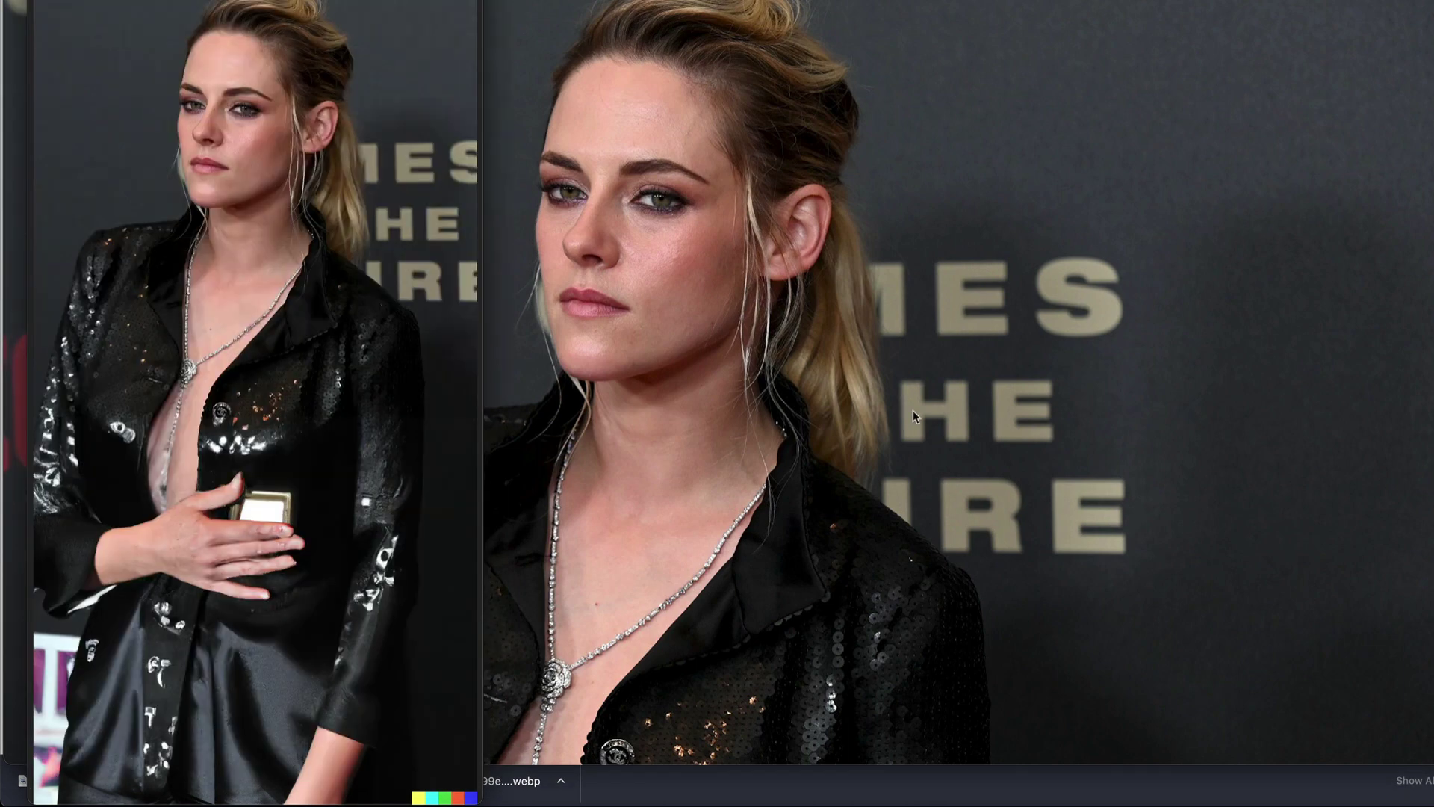
{"action": "key", "text": "super+shift+4"}
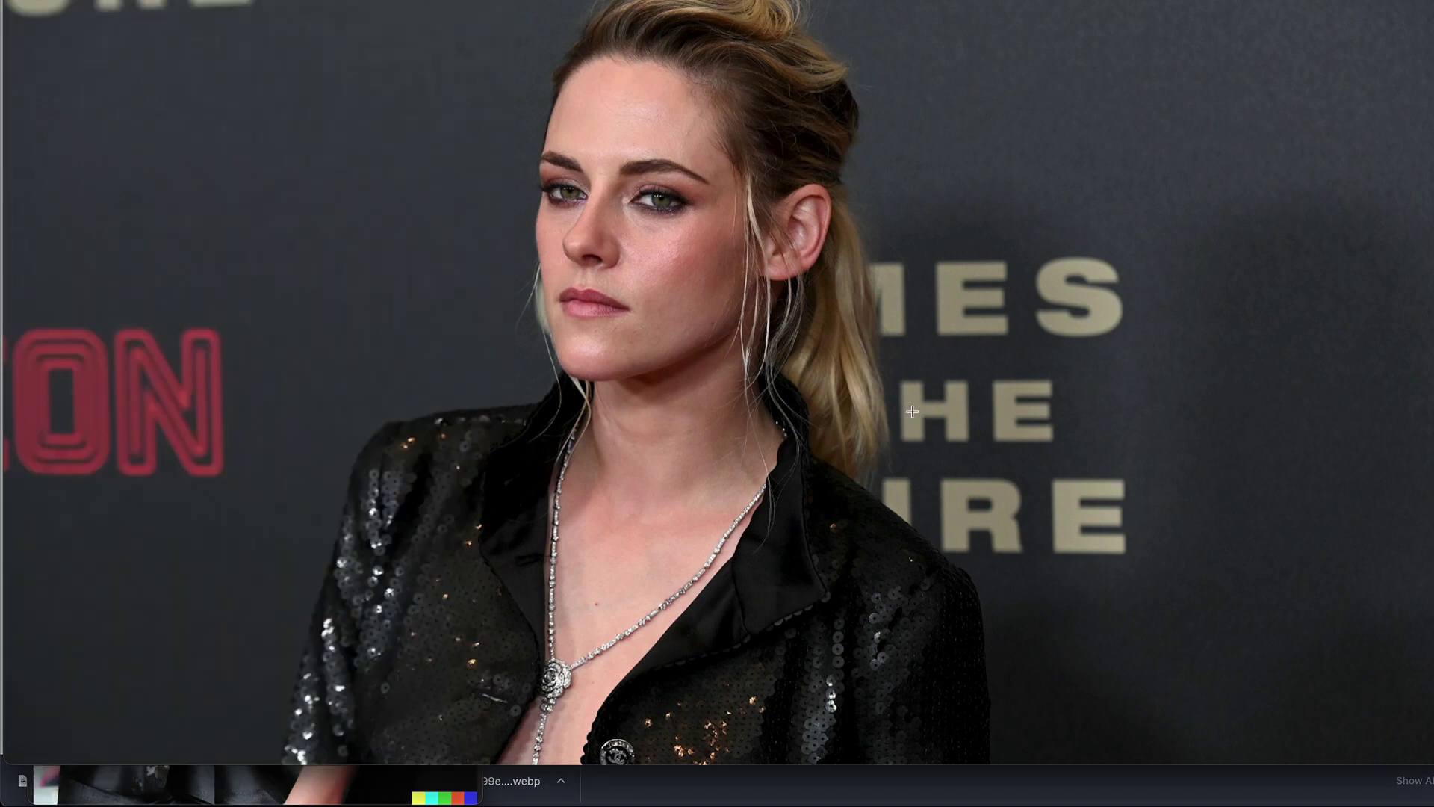
{"action": "key", "text": "Escape"}
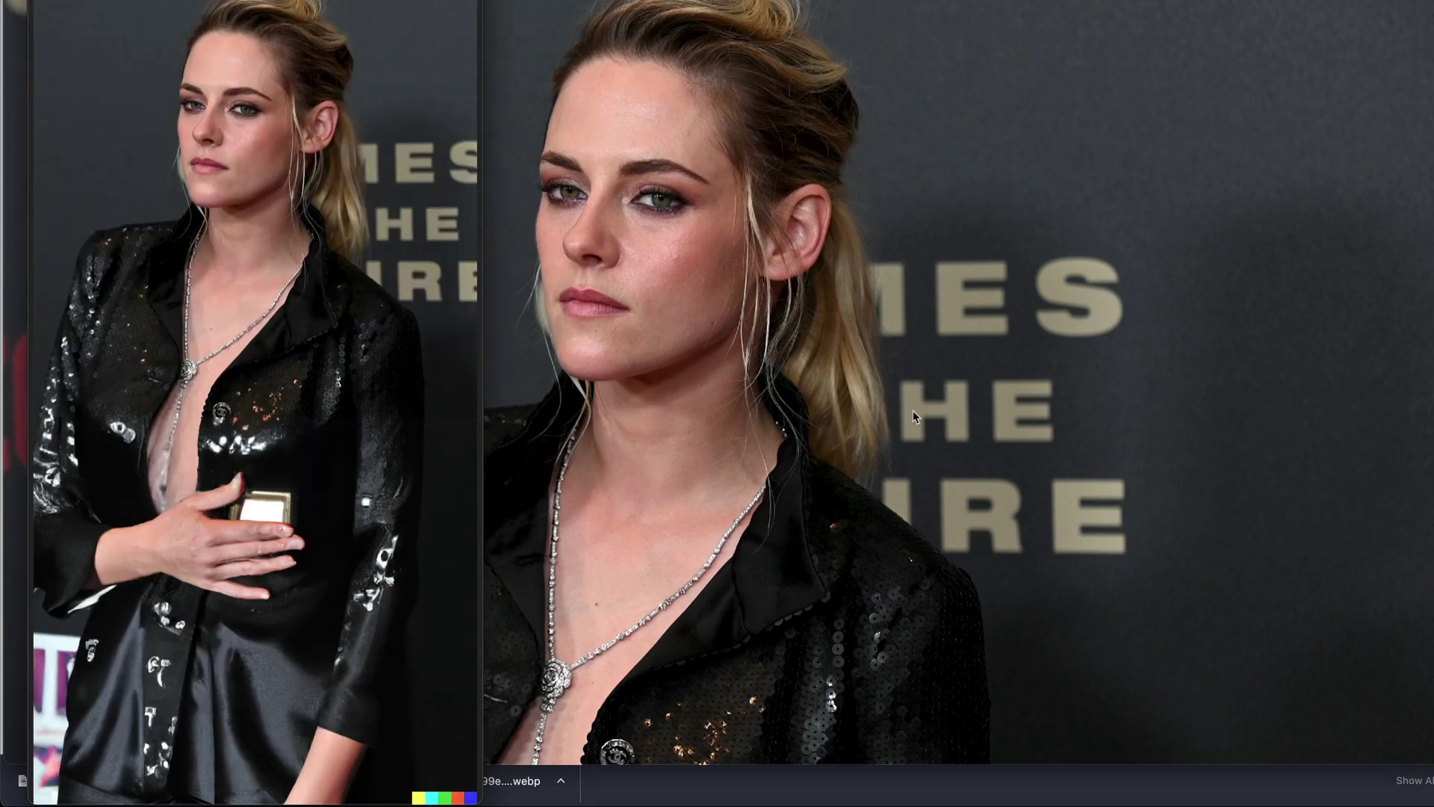
Switch back to the browser and leave the Edit image page for the DALL·E home page
{"action": "key", "text": "super+Tab"}
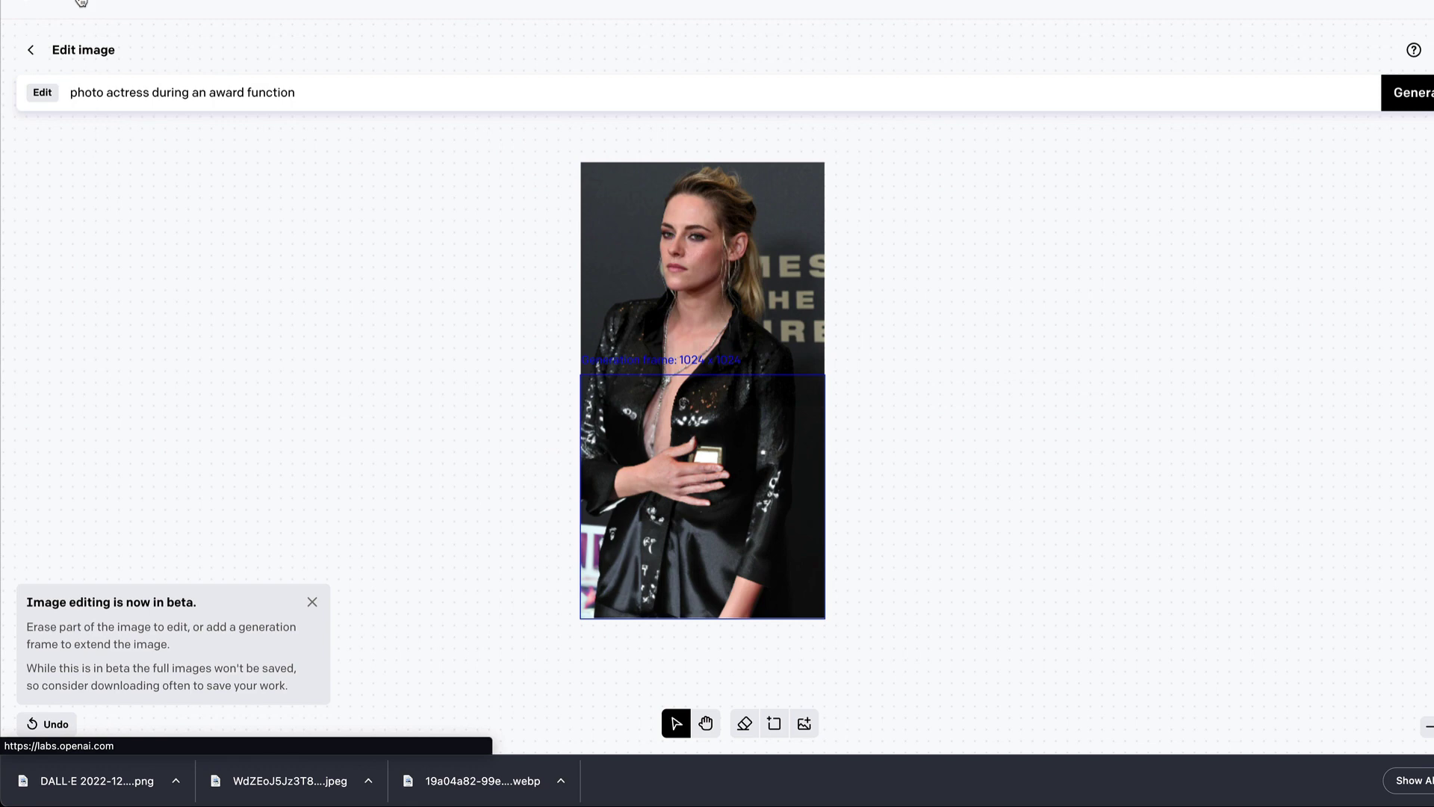
{"action": "left_click", "coordinate": [81, 1]}
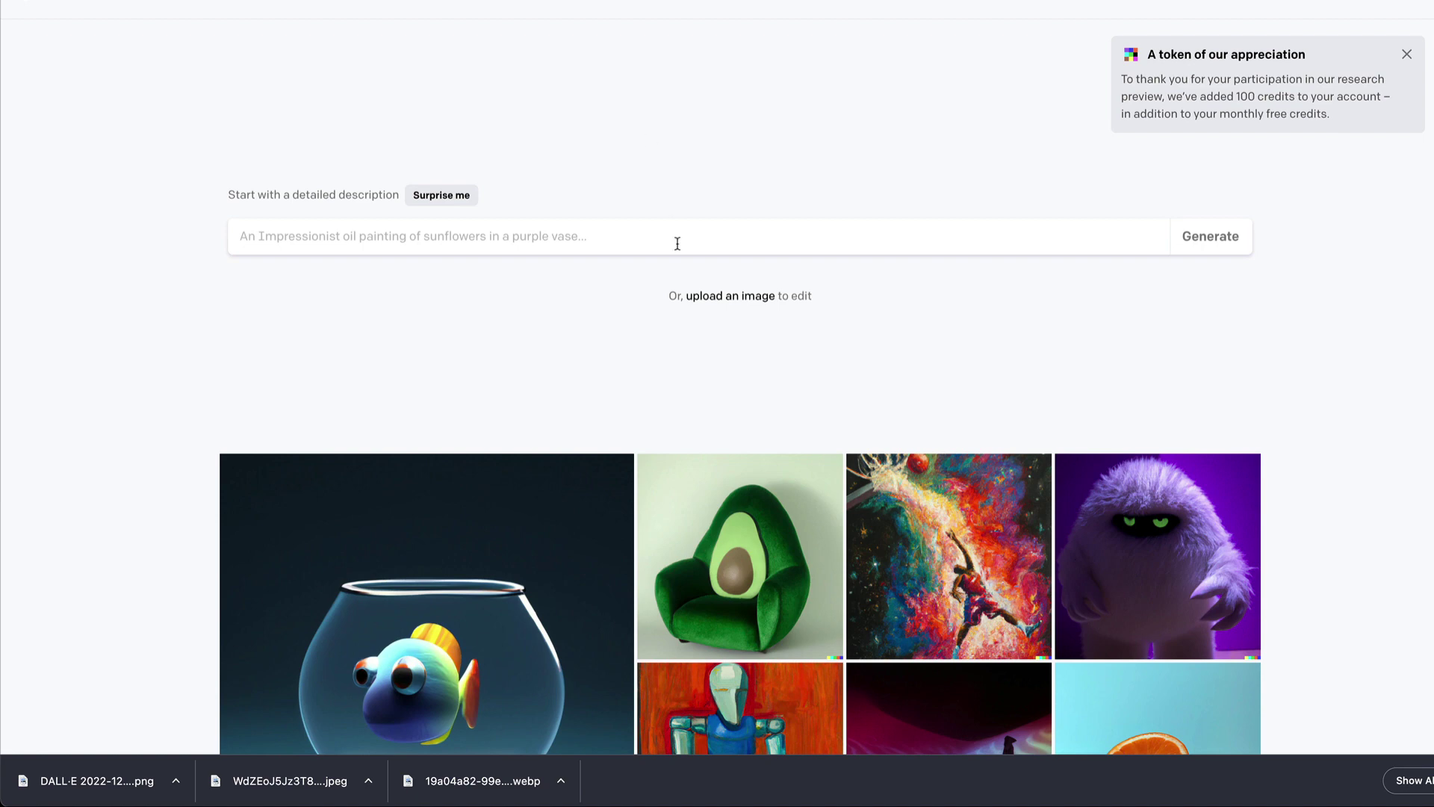
Upload the wide event jpeg from Downloads, crop it square shifted slightly left, and open it for editing
{"action": "left_click", "coordinate": [729, 298]}
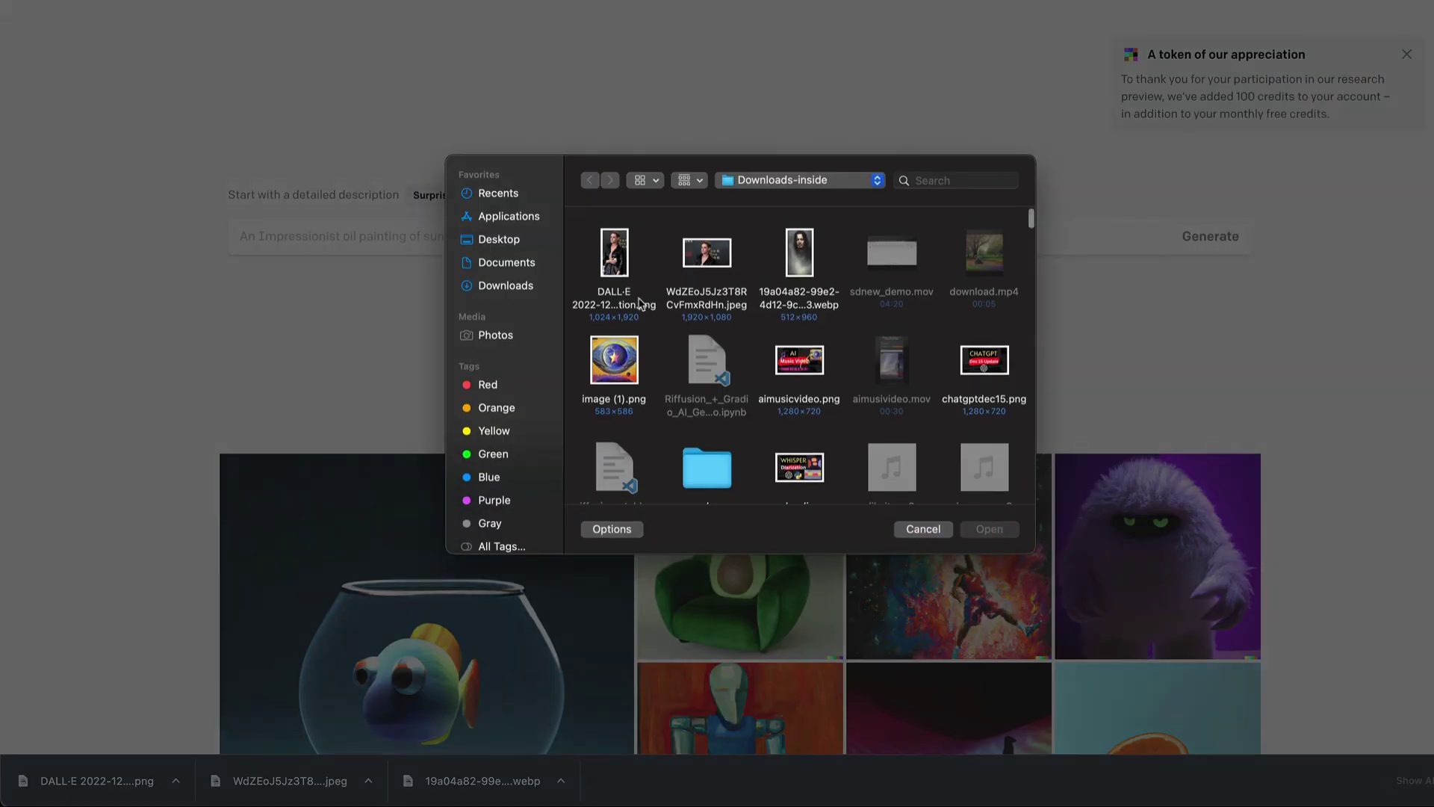
{"action": "double_click", "coordinate": [711, 297]}
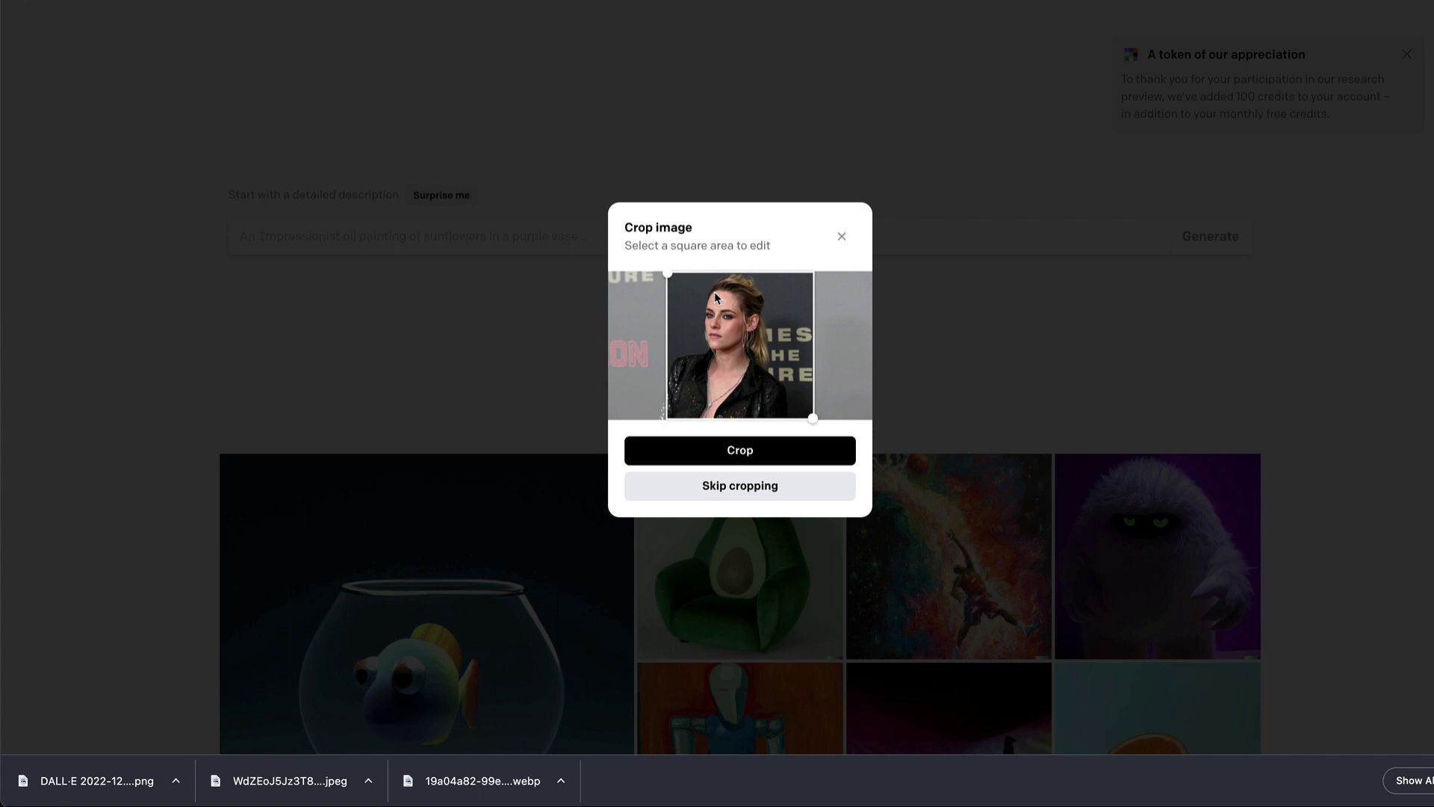
{"action": "left_click_drag", "start_coordinate": [714, 291], "coordinate": [703, 296]}
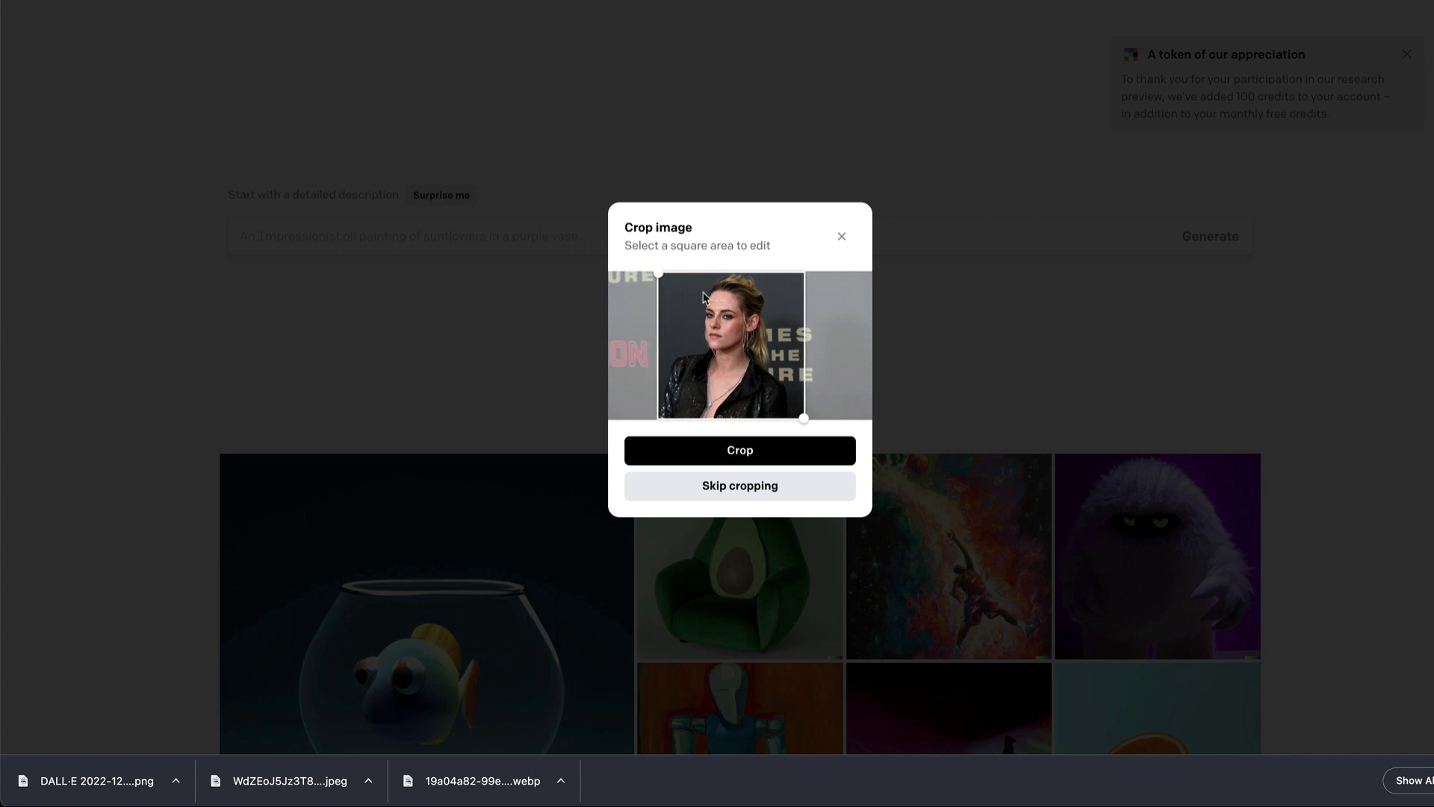
{"action": "left_click", "coordinate": [735, 449]}
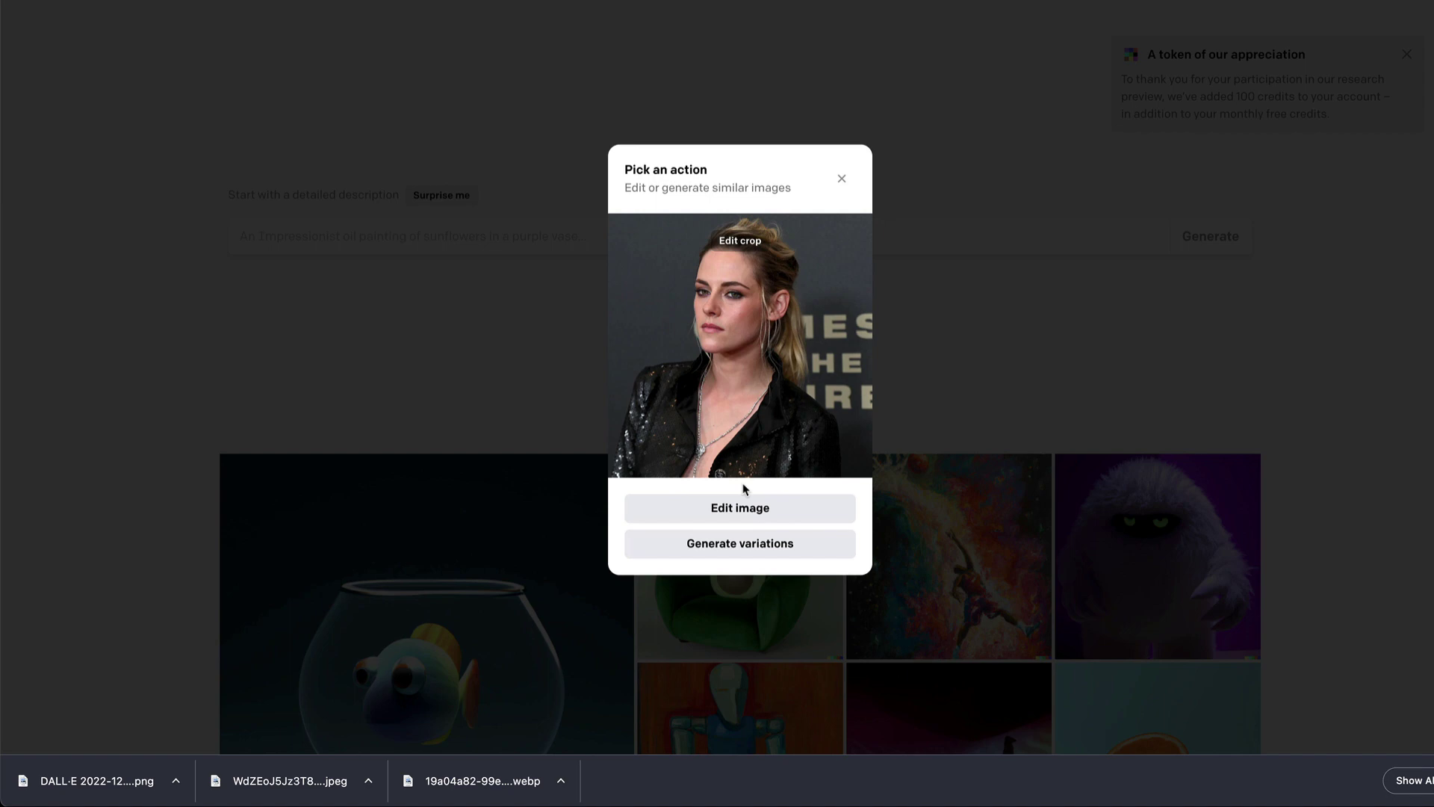
{"action": "left_click", "coordinate": [739, 515]}
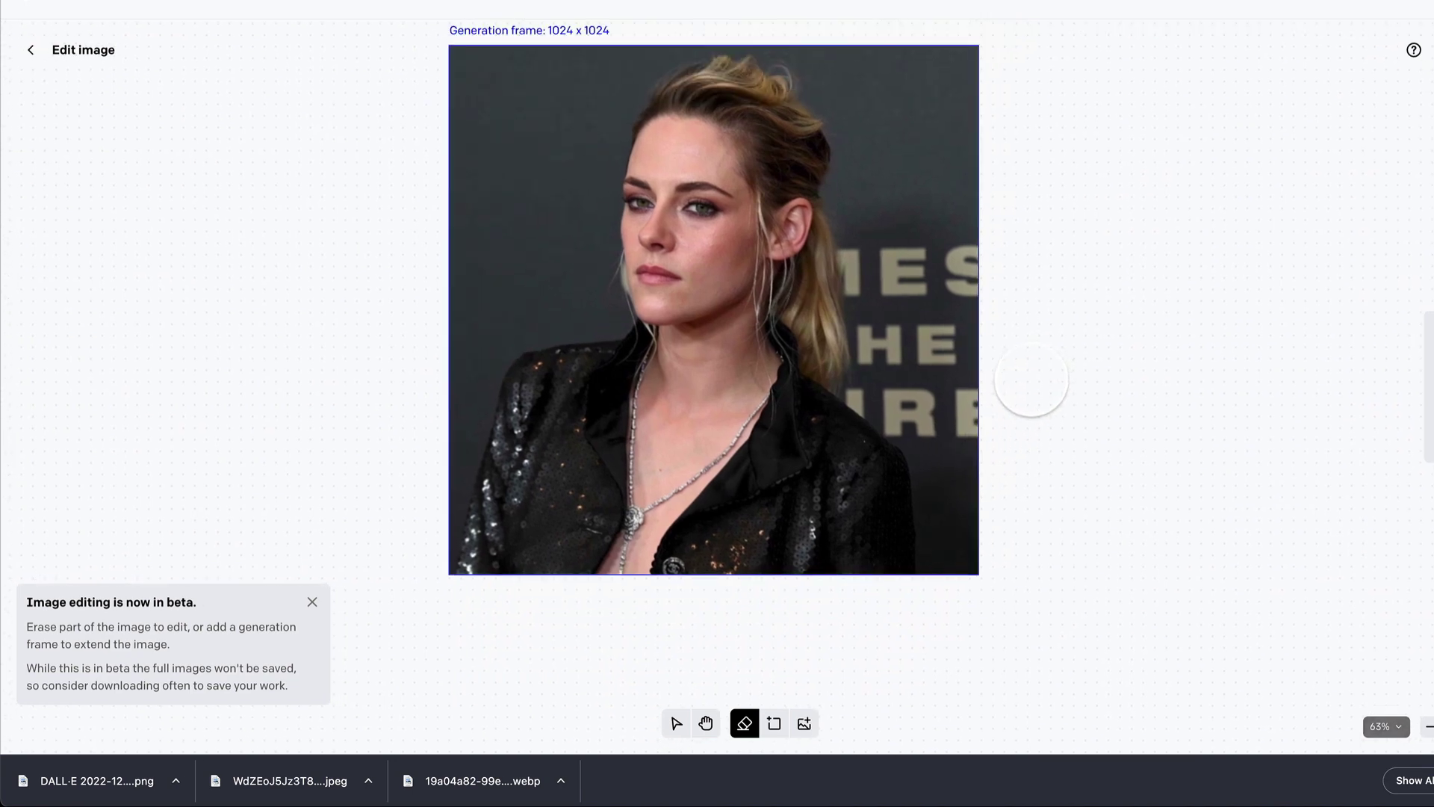
Zoom the canvas out to about 25% so the photo sits small near the top
{"action": "scroll", "coordinate": [1027, 387], "scroll_direction": "down", "scroll_amount": 5}
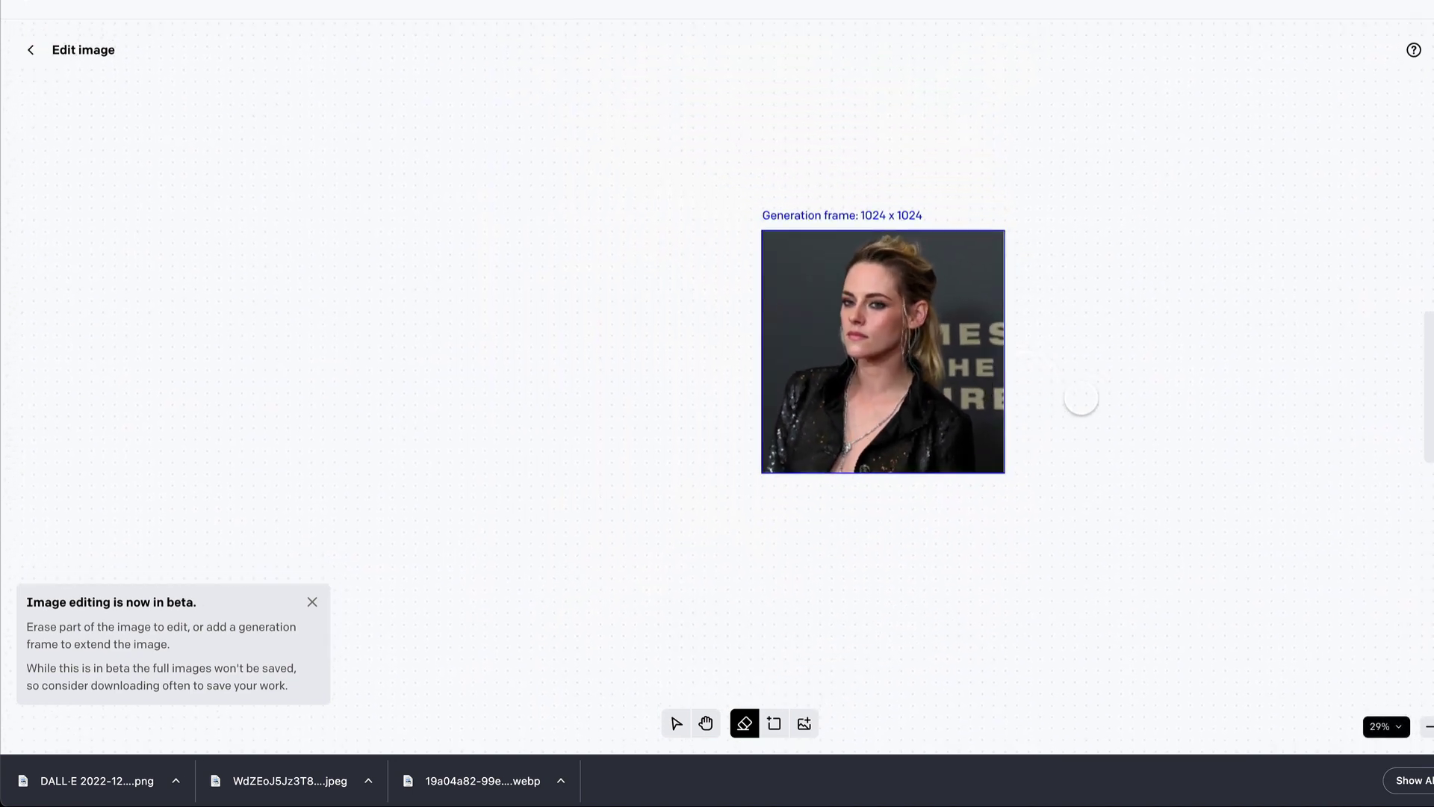
{"action": "scroll", "coordinate": [1082, 400], "scroll_direction": "down", "scroll_amount": 2}
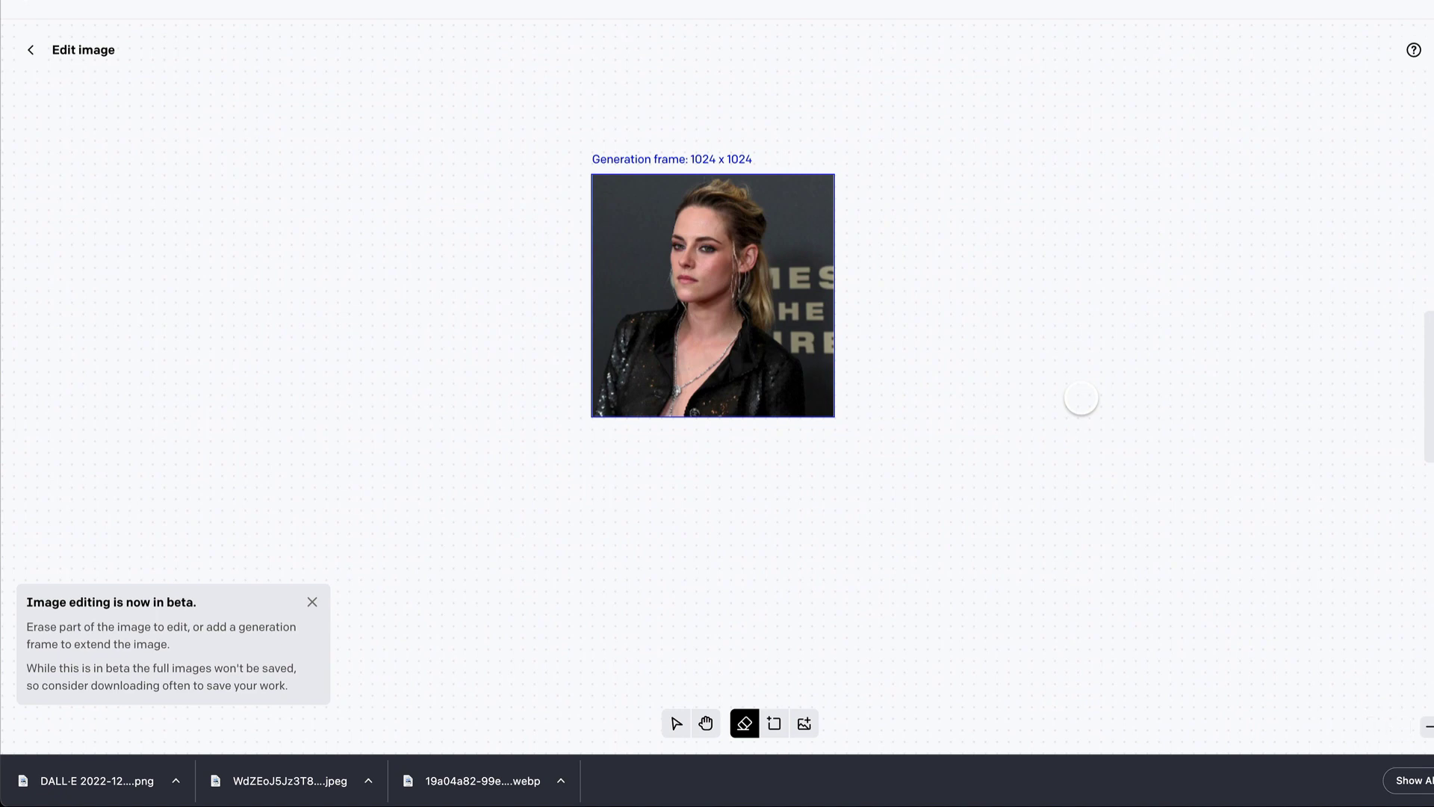
{"action": "scroll", "coordinate": [1081, 398], "scroll_direction": "up", "scroll_amount": 5}
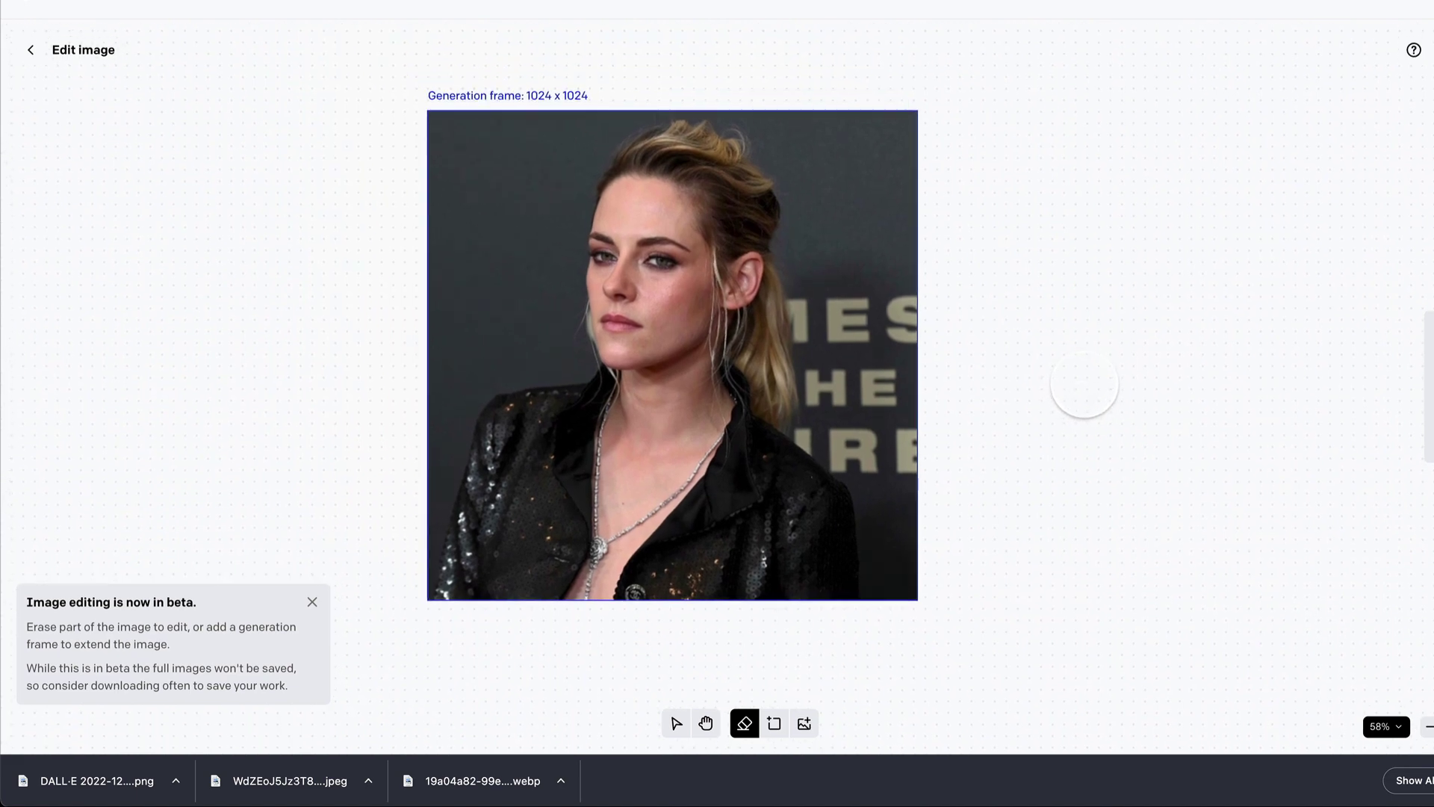
{"action": "scroll", "coordinate": [1084, 384], "scroll_direction": "down", "scroll_amount": 5}
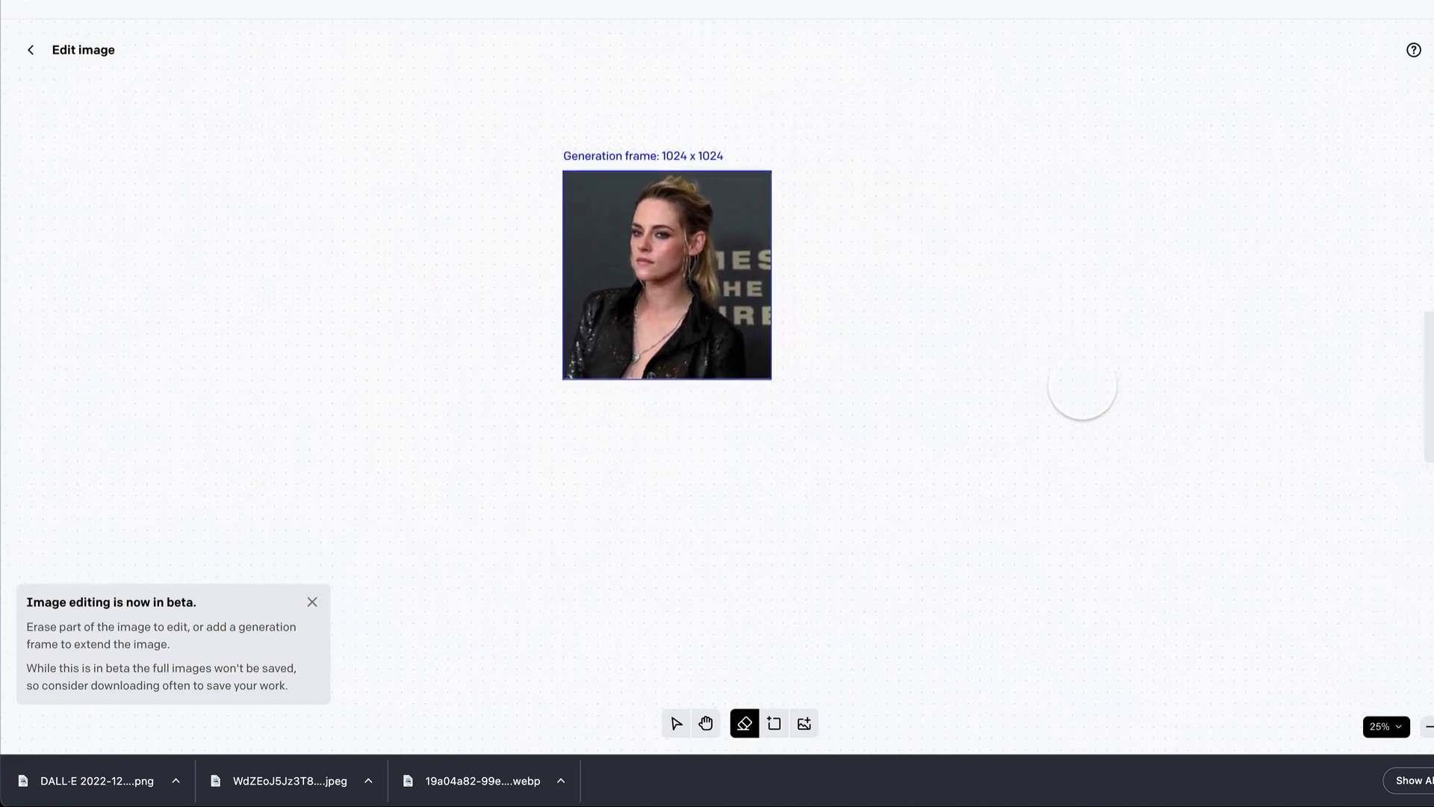
{"action": "scroll", "coordinate": [1082, 387], "scroll_direction": "down", "scroll_amount": 2}
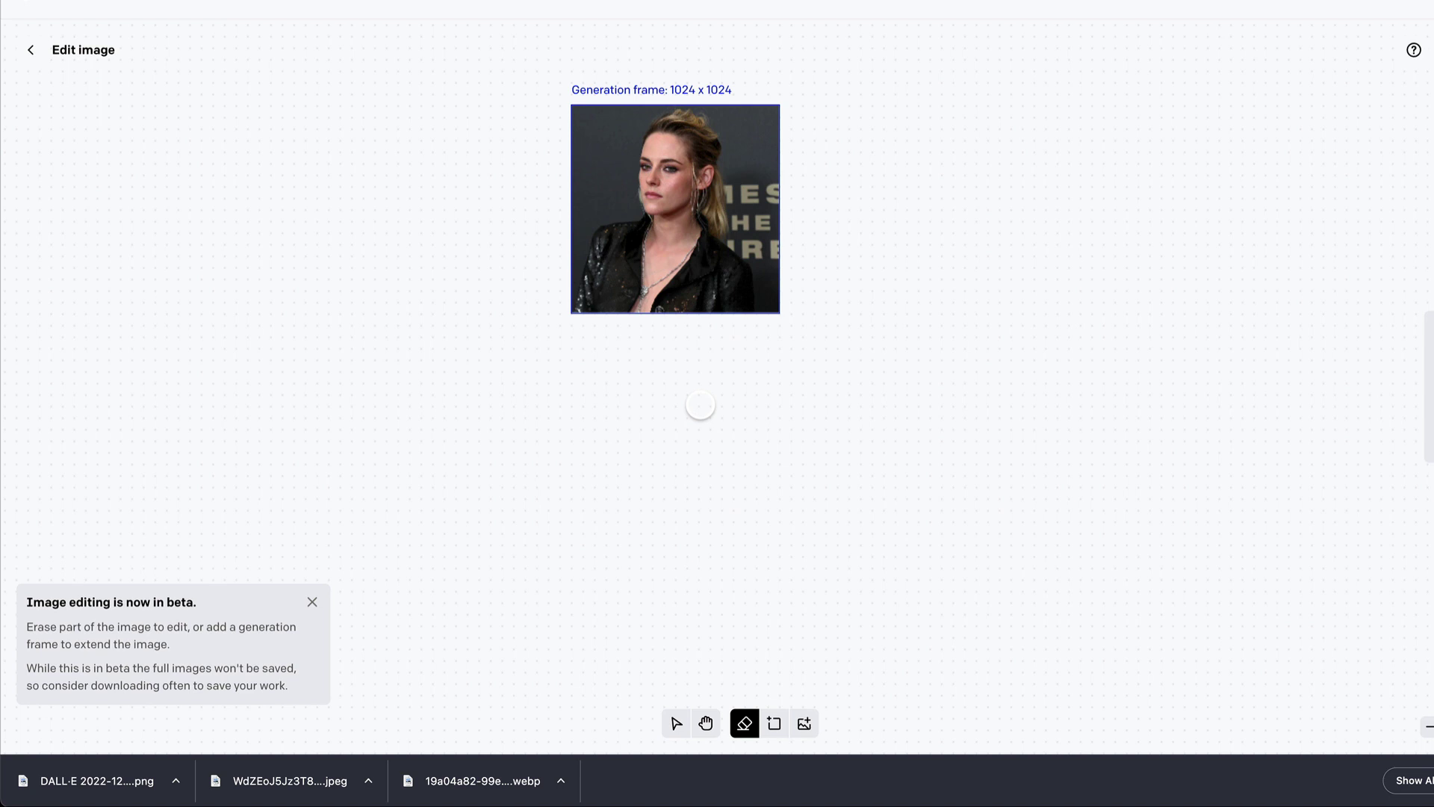
Place a new generation frame below the photo, overlapping its lower edge
{"action": "left_click", "coordinate": [774, 724]}
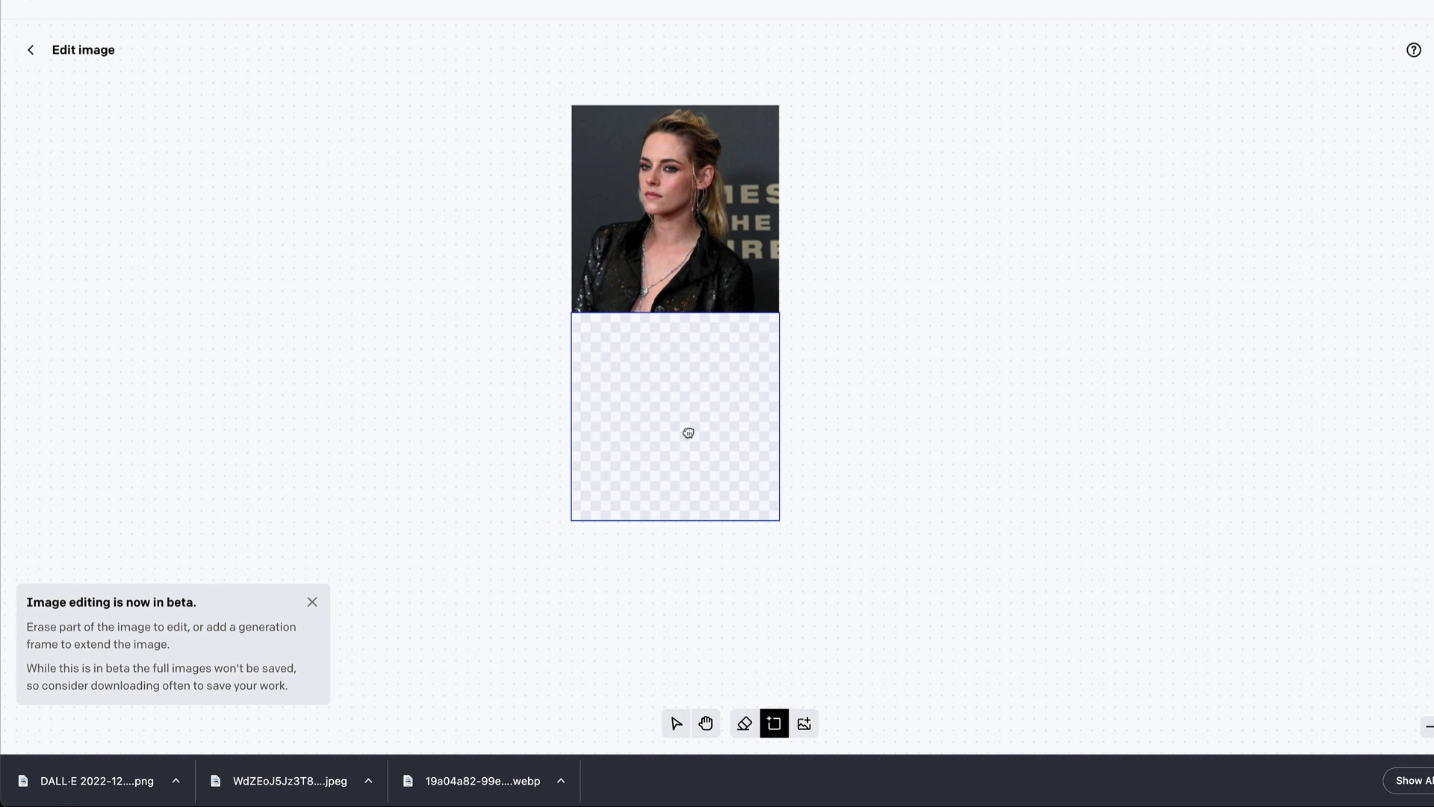
{"action": "left_click_drag", "start_coordinate": [688, 433], "coordinate": [688, 411]}
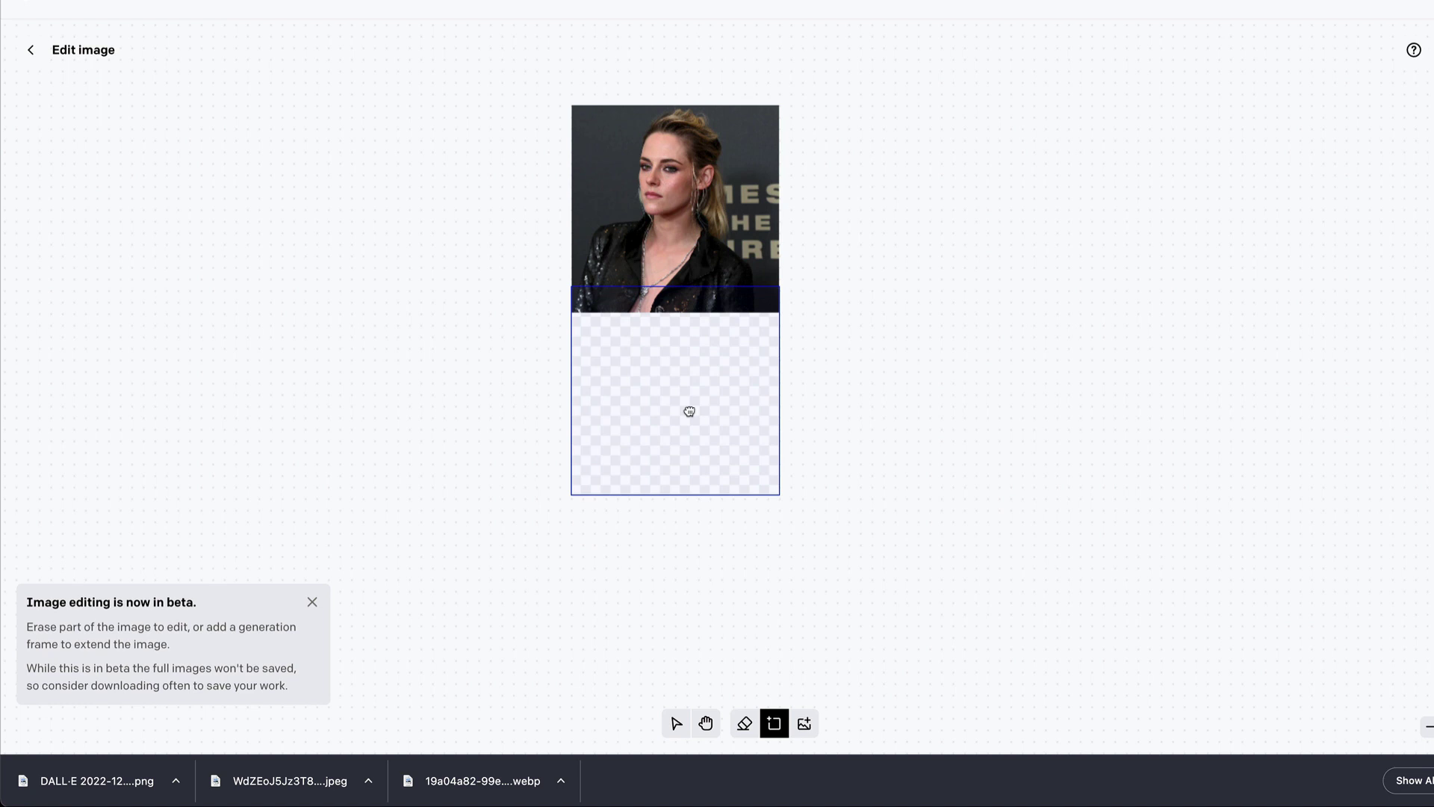
{"action": "left_click_drag", "start_coordinate": [689, 411], "coordinate": [688, 416]}
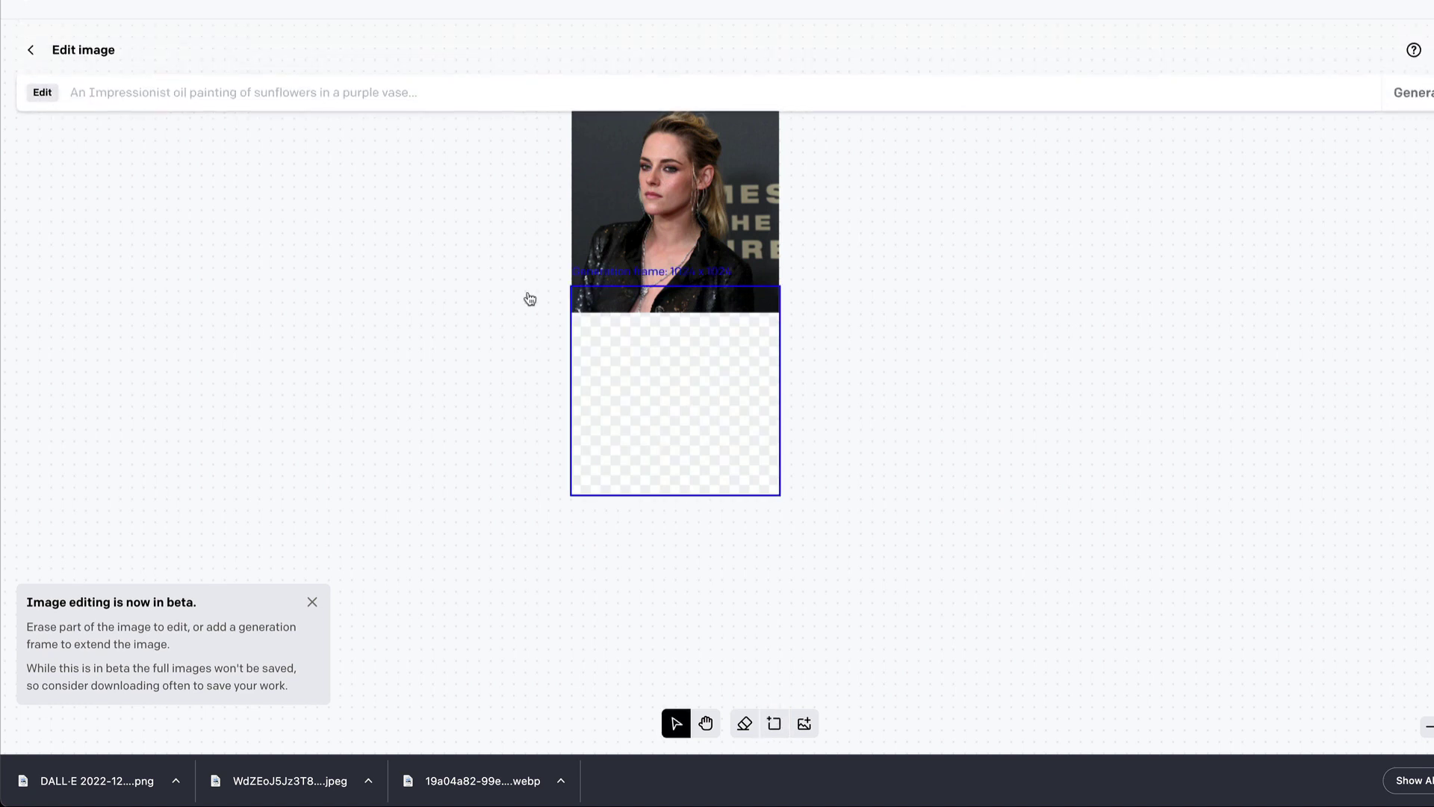
{"action": "left_click", "coordinate": [365, 99]}
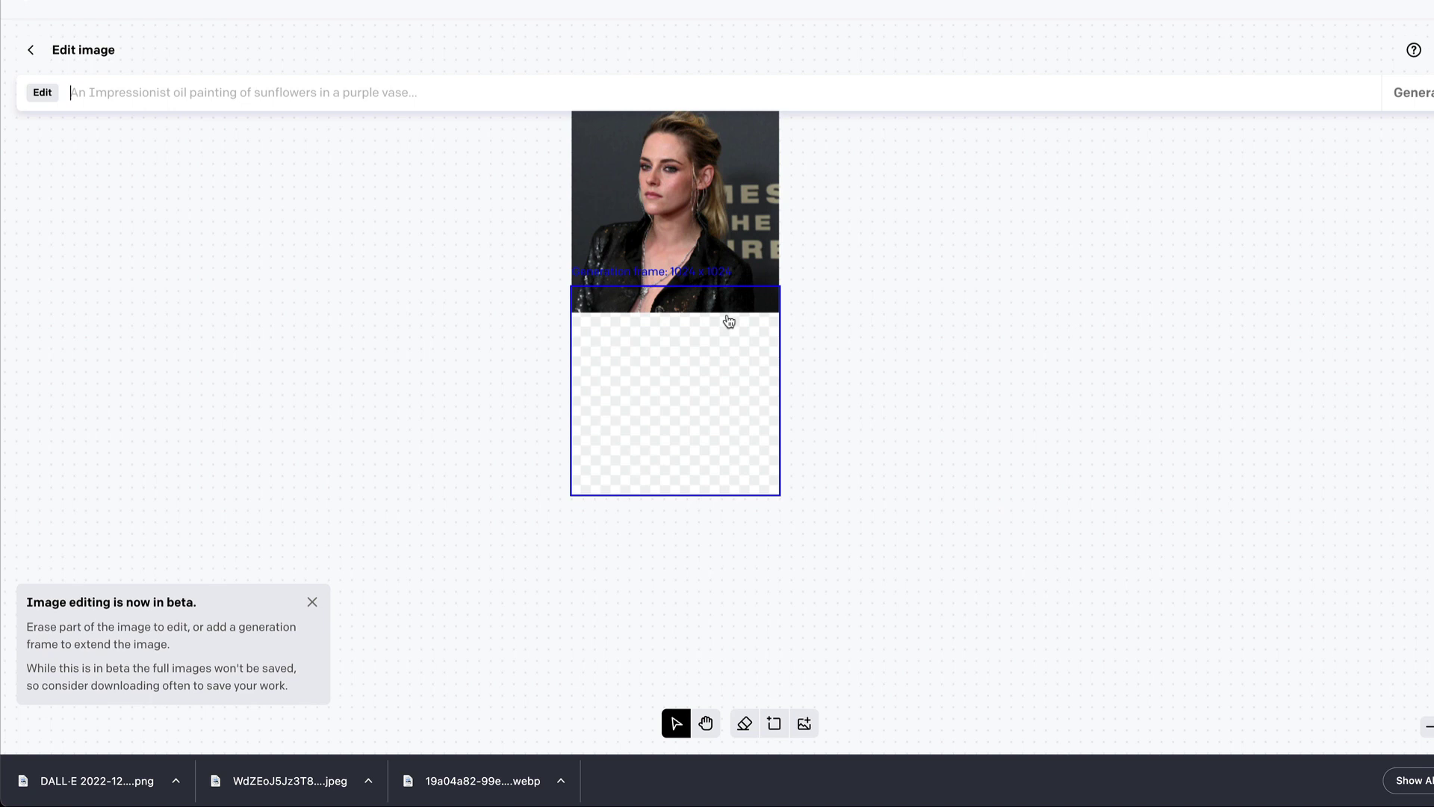
{"action": "scroll", "coordinate": [729, 321], "scroll_direction": "up", "scroll_amount": 2}
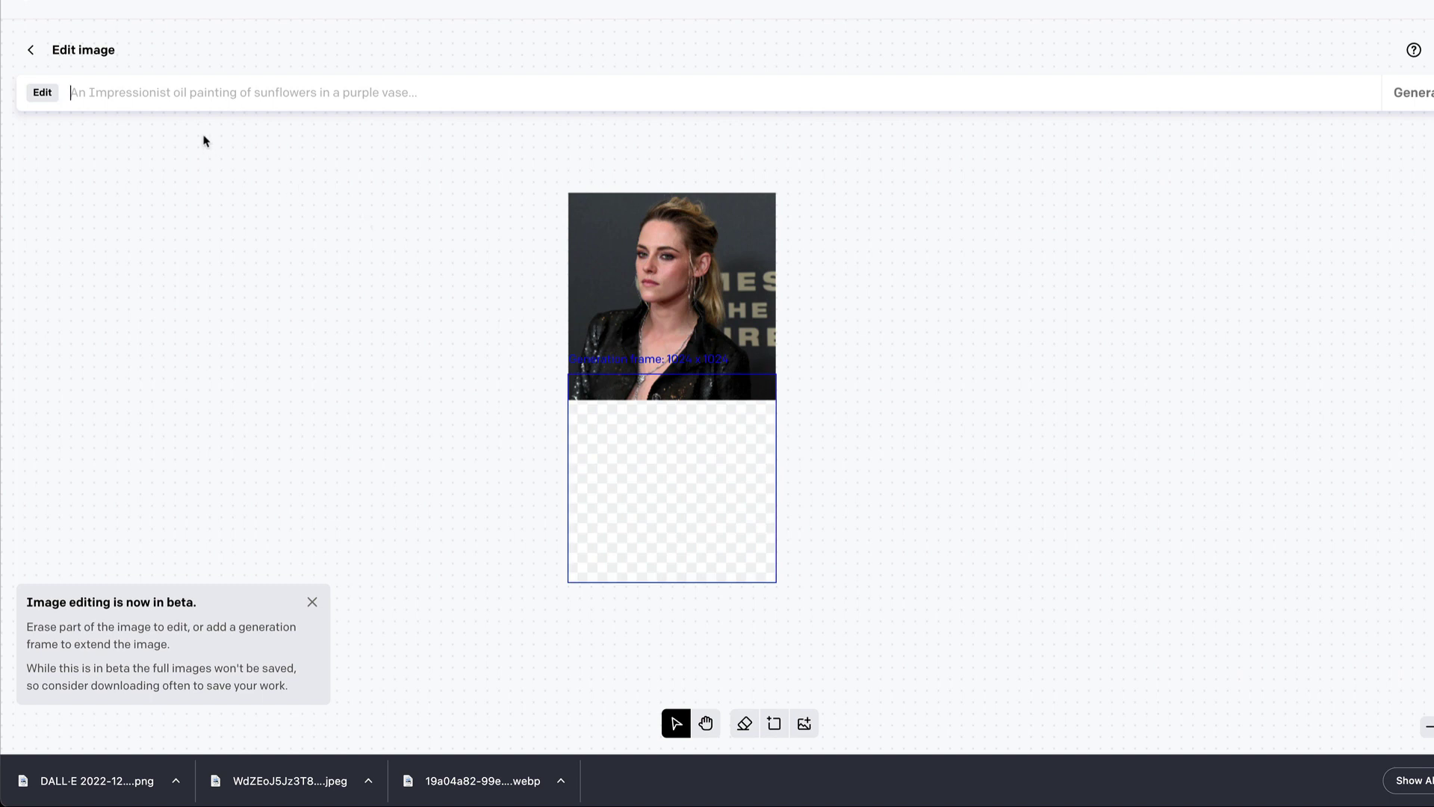
Generate the downward extension from the prompt 'an actress winning an award in an award ceremony'
{"action": "type", "text": "an actrs"}
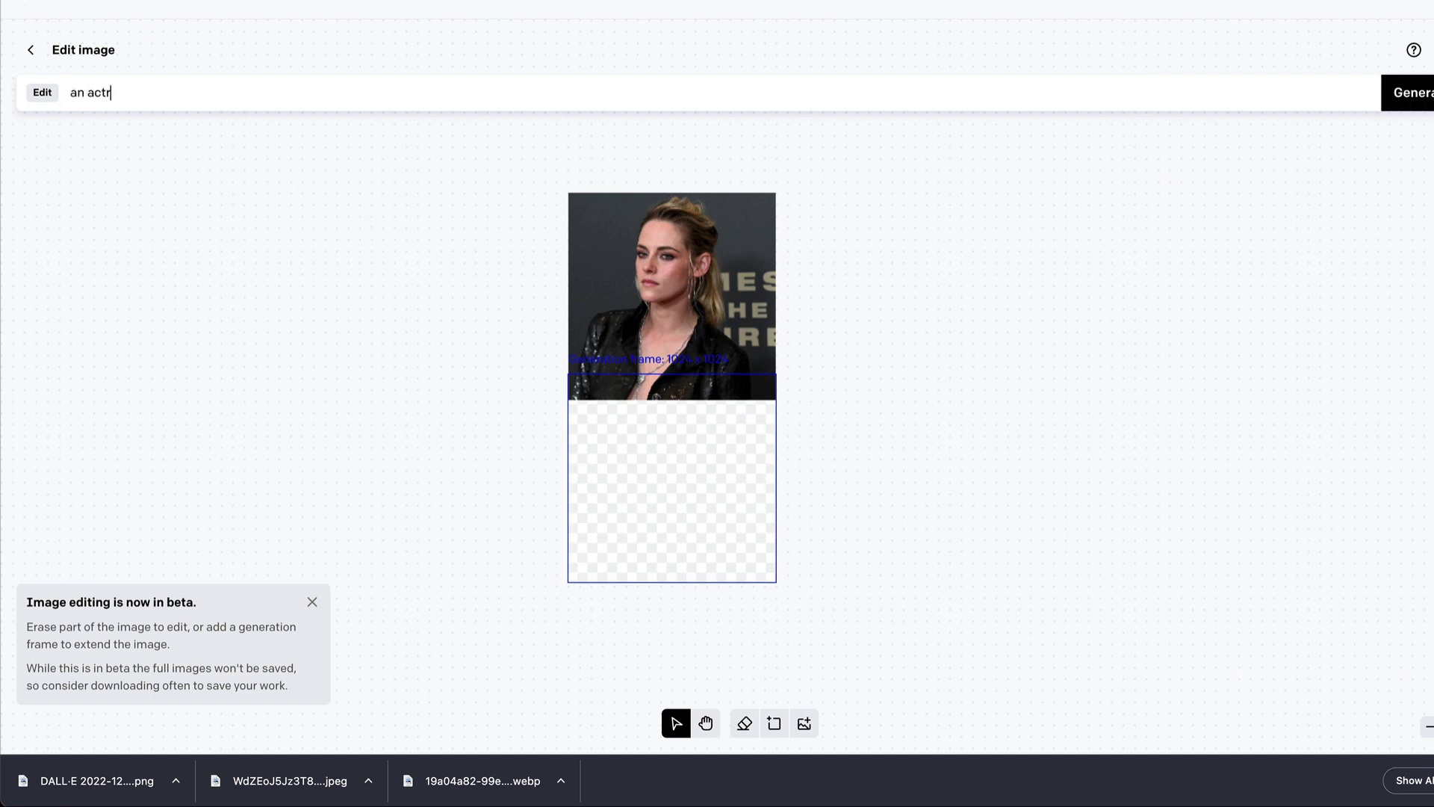
{"action": "key", "text": "BackSpace"}
{"action": "type", "text": "ess winni"}
{"action": "key", "text": "BackSpace"}
{"action": "key", "text": "BackSpace"}
{"action": "type", "text": "ning an"}
{"action": "type", "text": "award in an "}
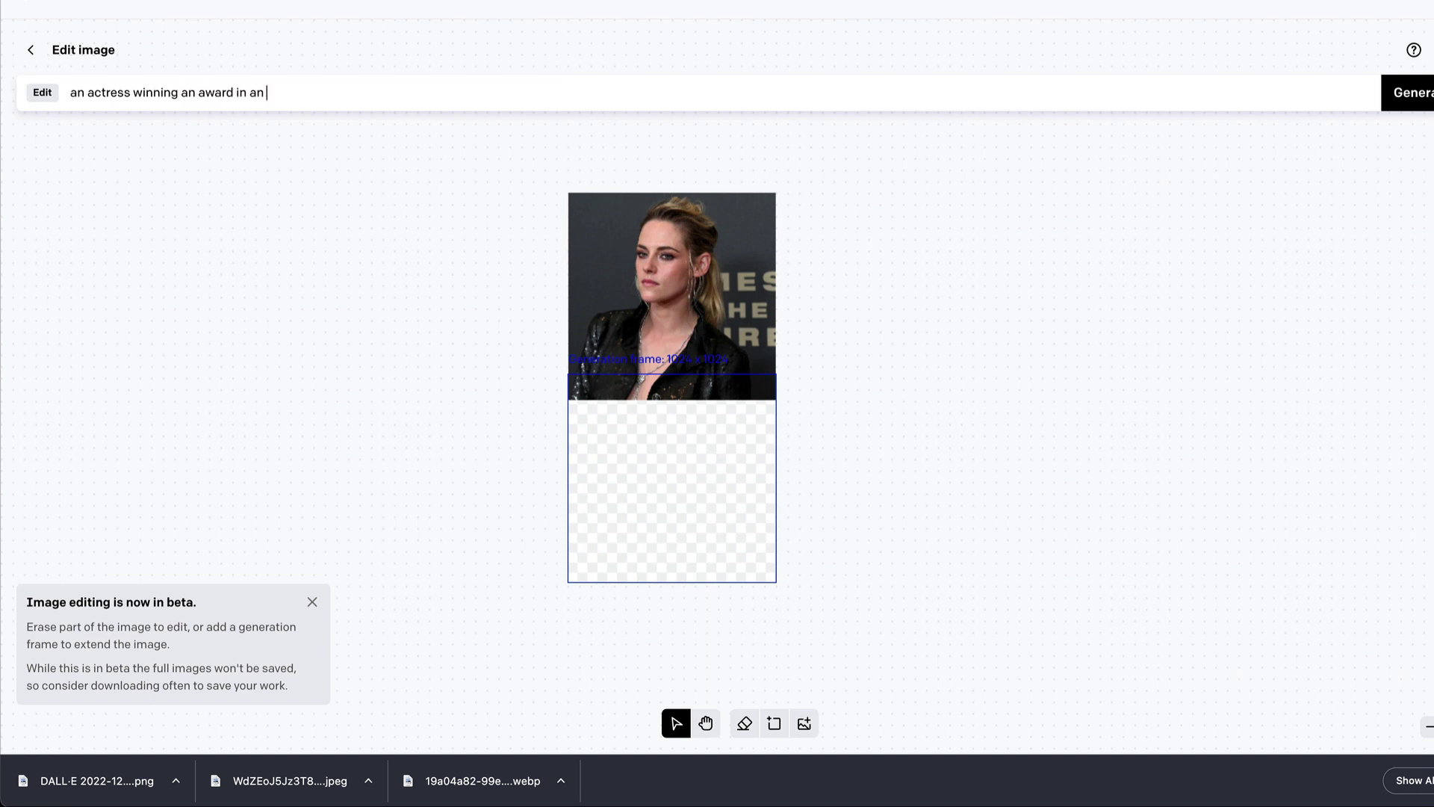
{"action": "type", "text": "award ceremony"}
{"action": "left_click", "coordinate": [1406, 92]}
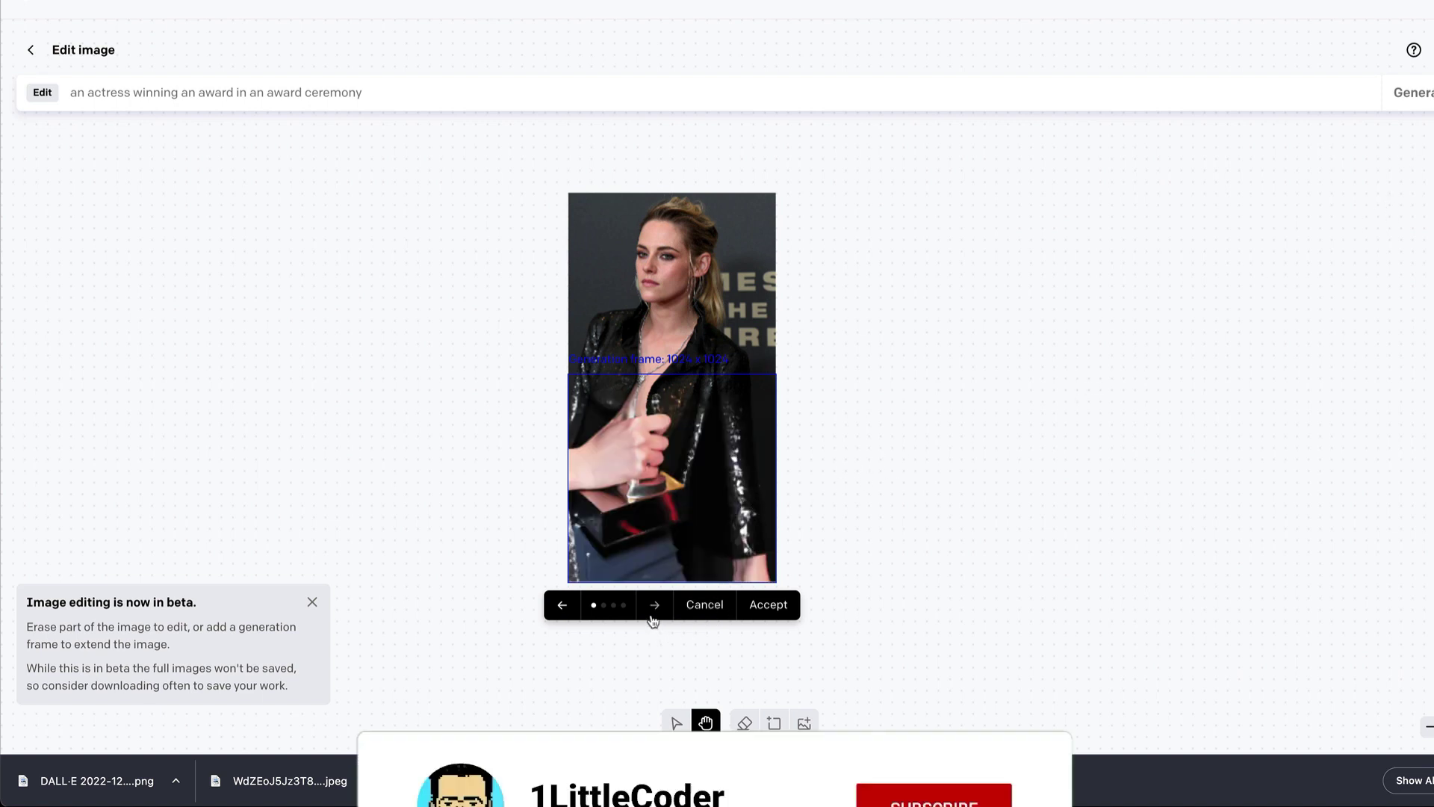
Browse the four generated variants and accept the third, showing her holding a gold trophy
{"action": "key", "text": "Right"}
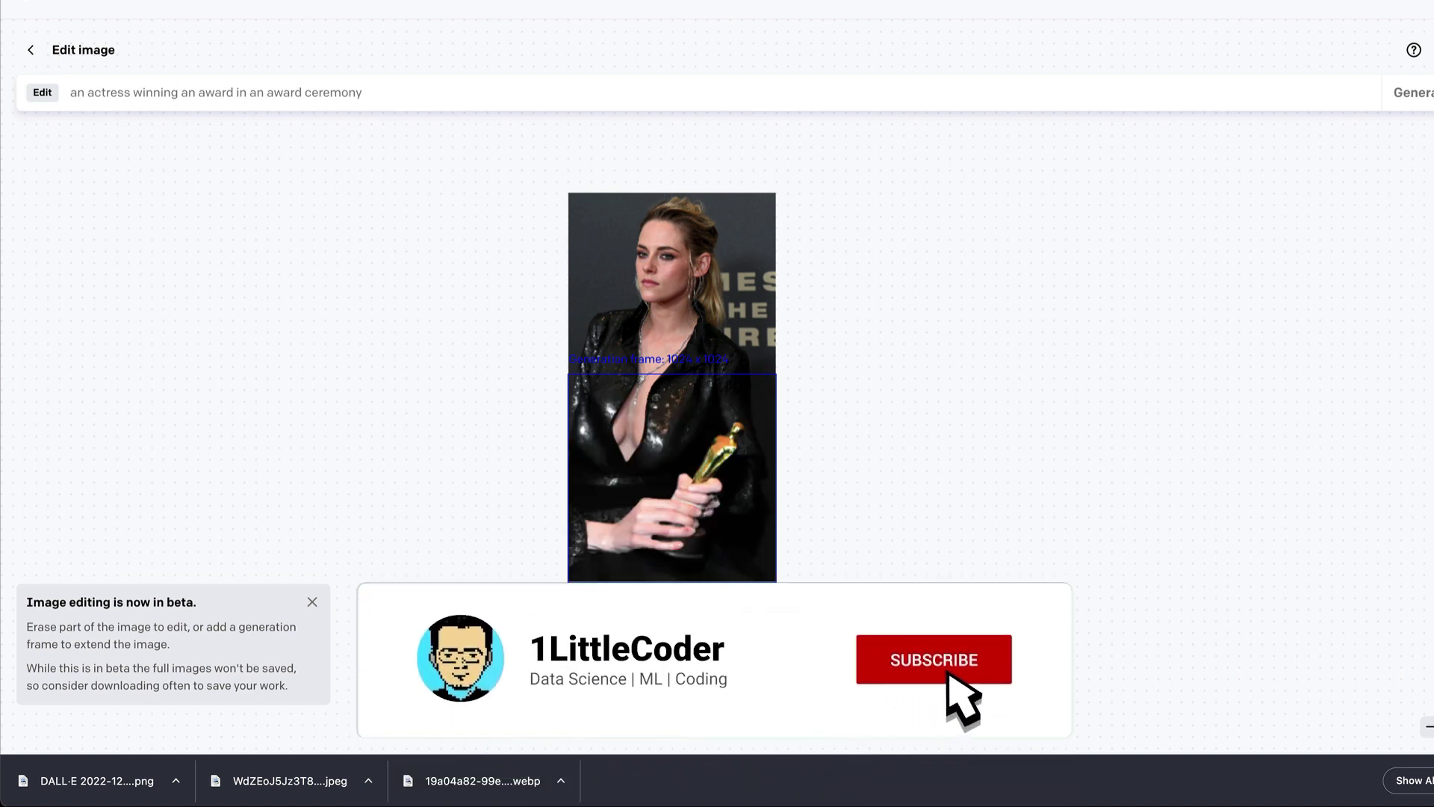
{"action": "left_click", "coordinate": [653, 614]}
{"action": "left_click", "coordinate": [653, 620]}
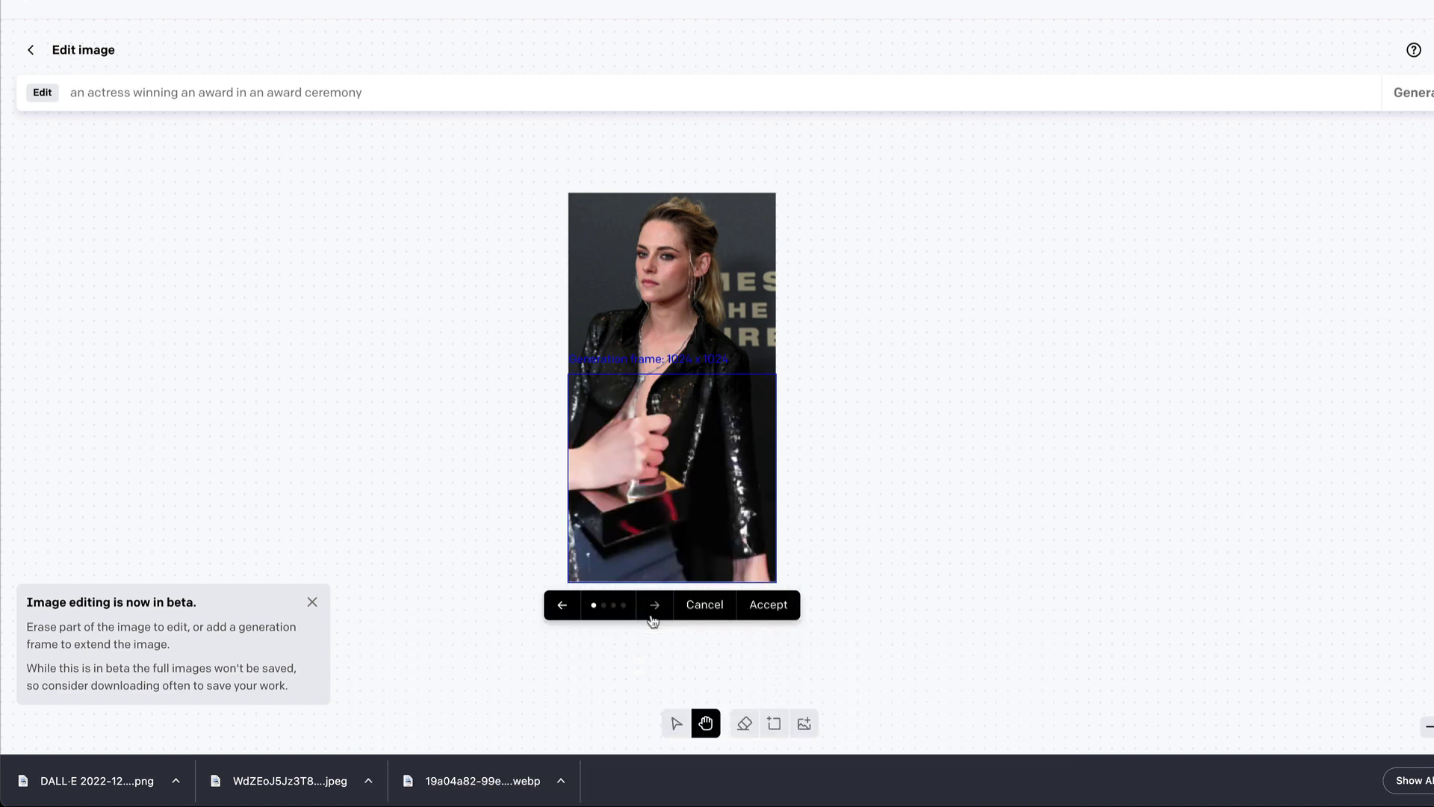
{"action": "left_click", "coordinate": [653, 620]}
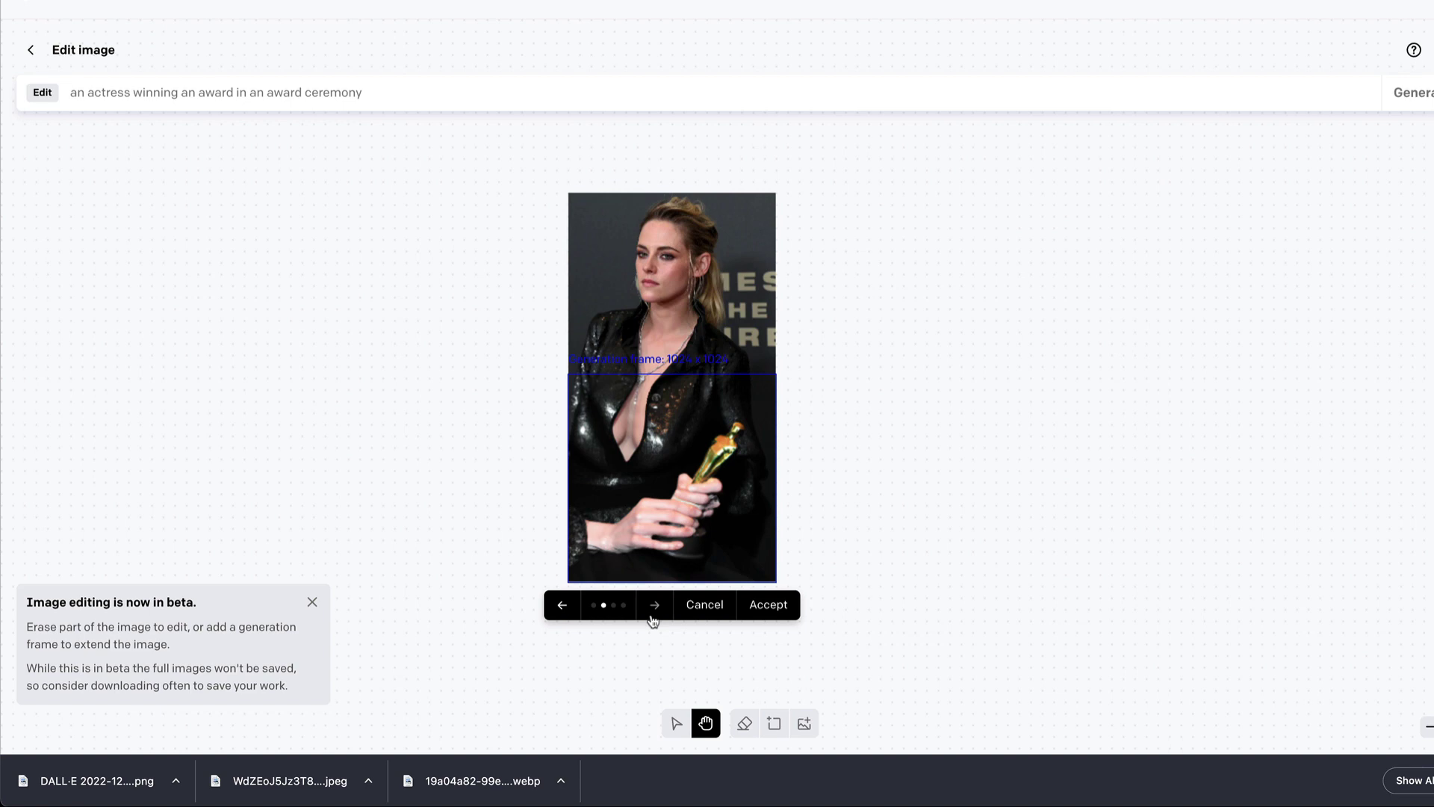
{"action": "left_click", "coordinate": [653, 620]}
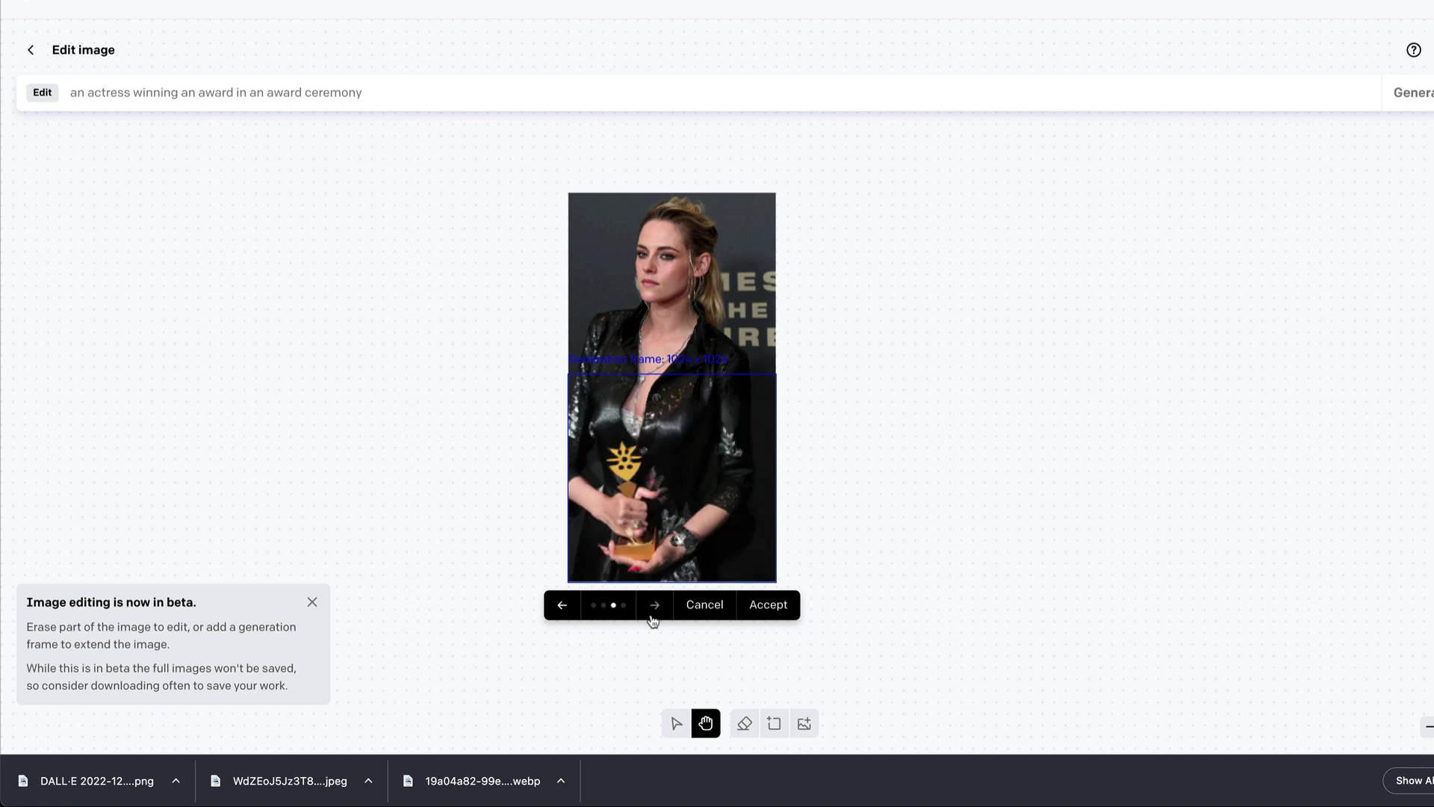
{"action": "left_click", "coordinate": [779, 606]}
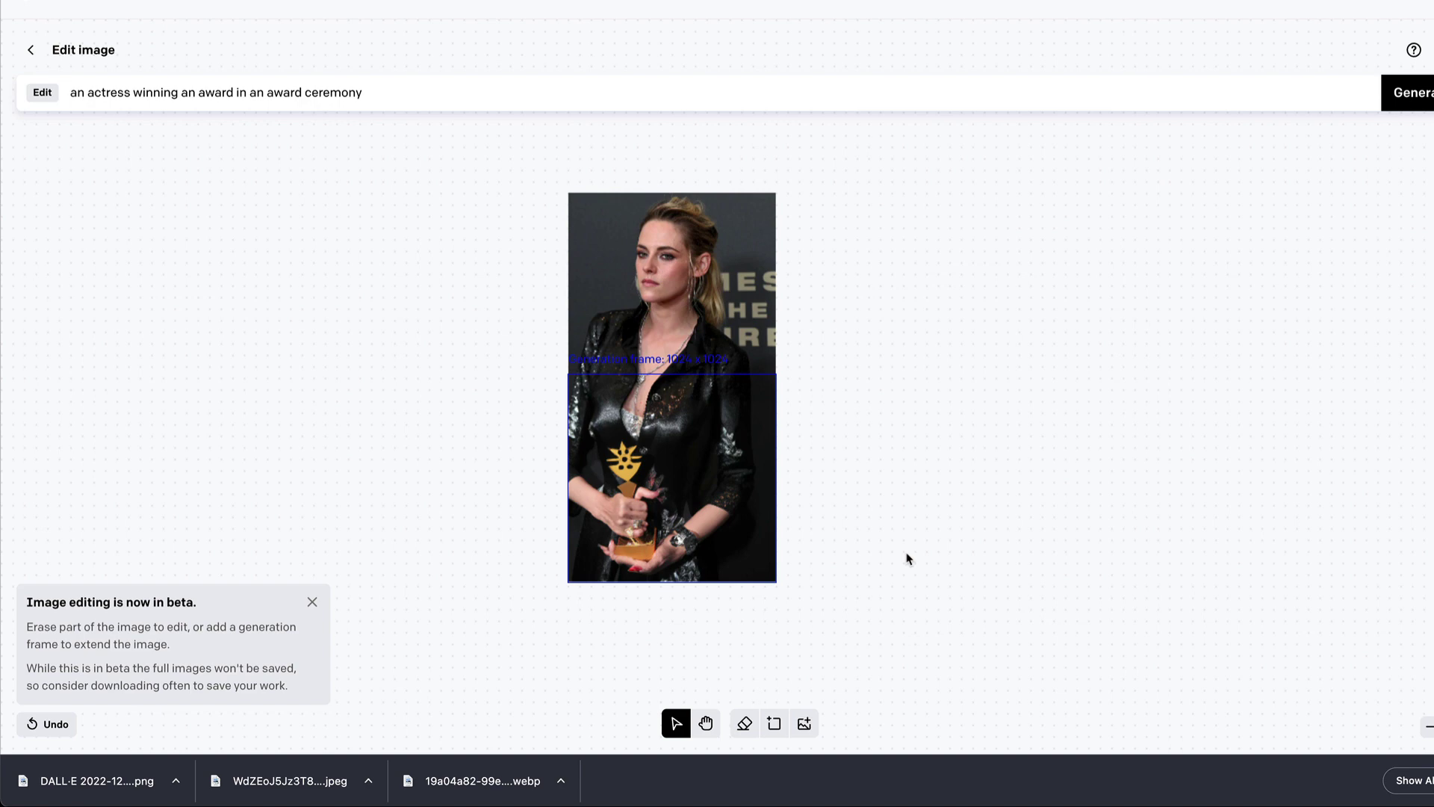
Place a frame over the photo's upper right and append 'with a movie poster in the background' to the prompt
{"action": "left_click", "coordinate": [774, 723]}
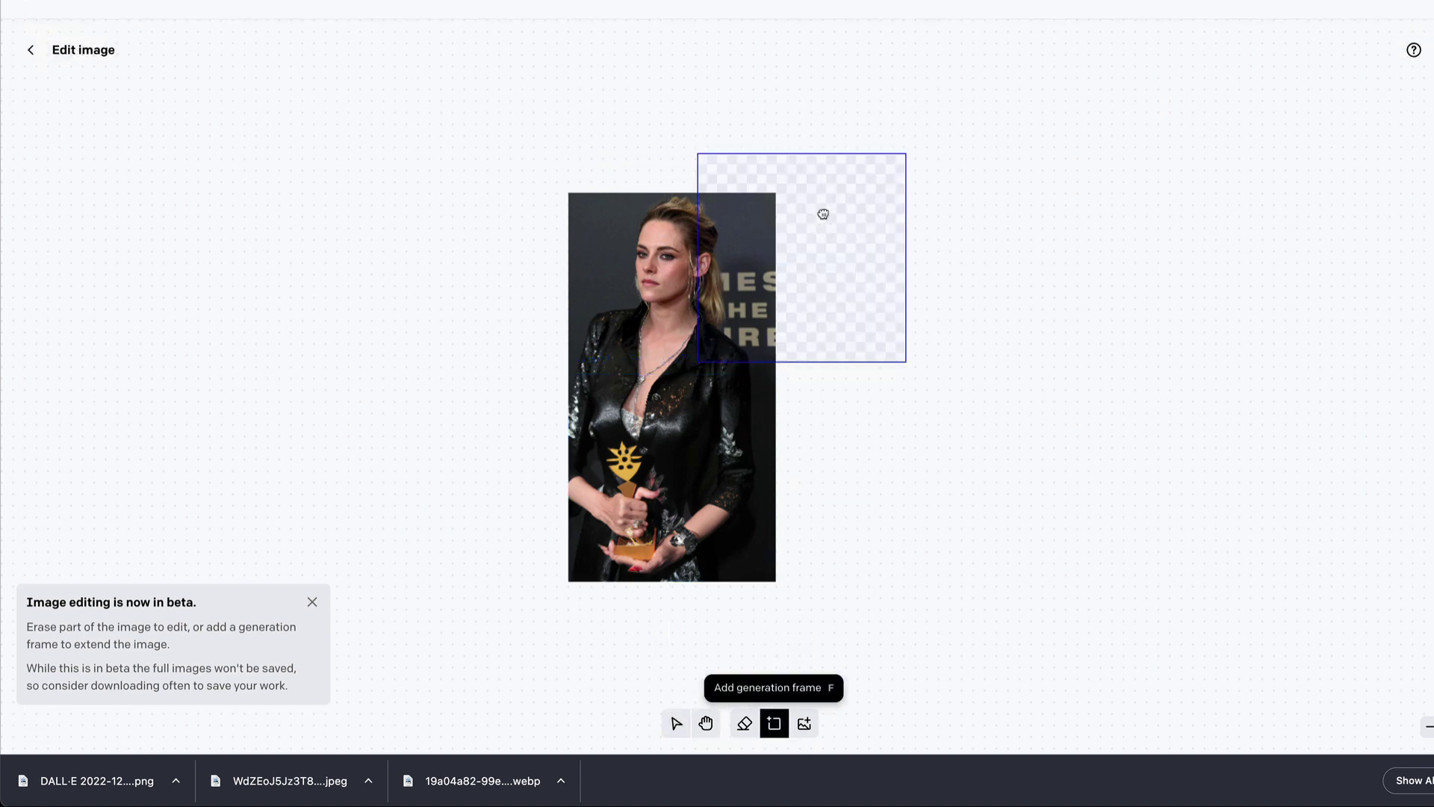
{"action": "left_click", "coordinate": [869, 281]}
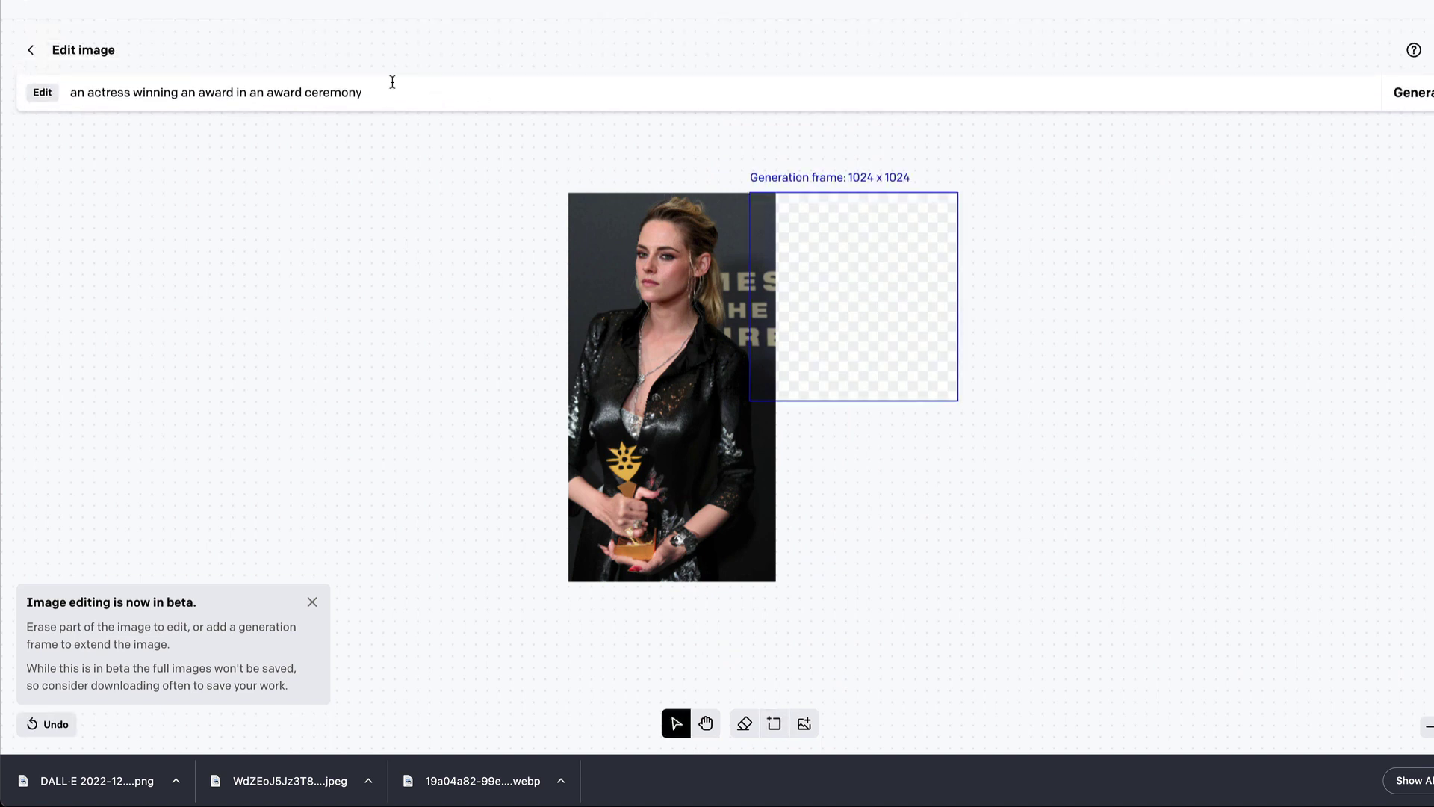
{"action": "left_click", "coordinate": [380, 93]}
{"action": "type", "text": "with"}
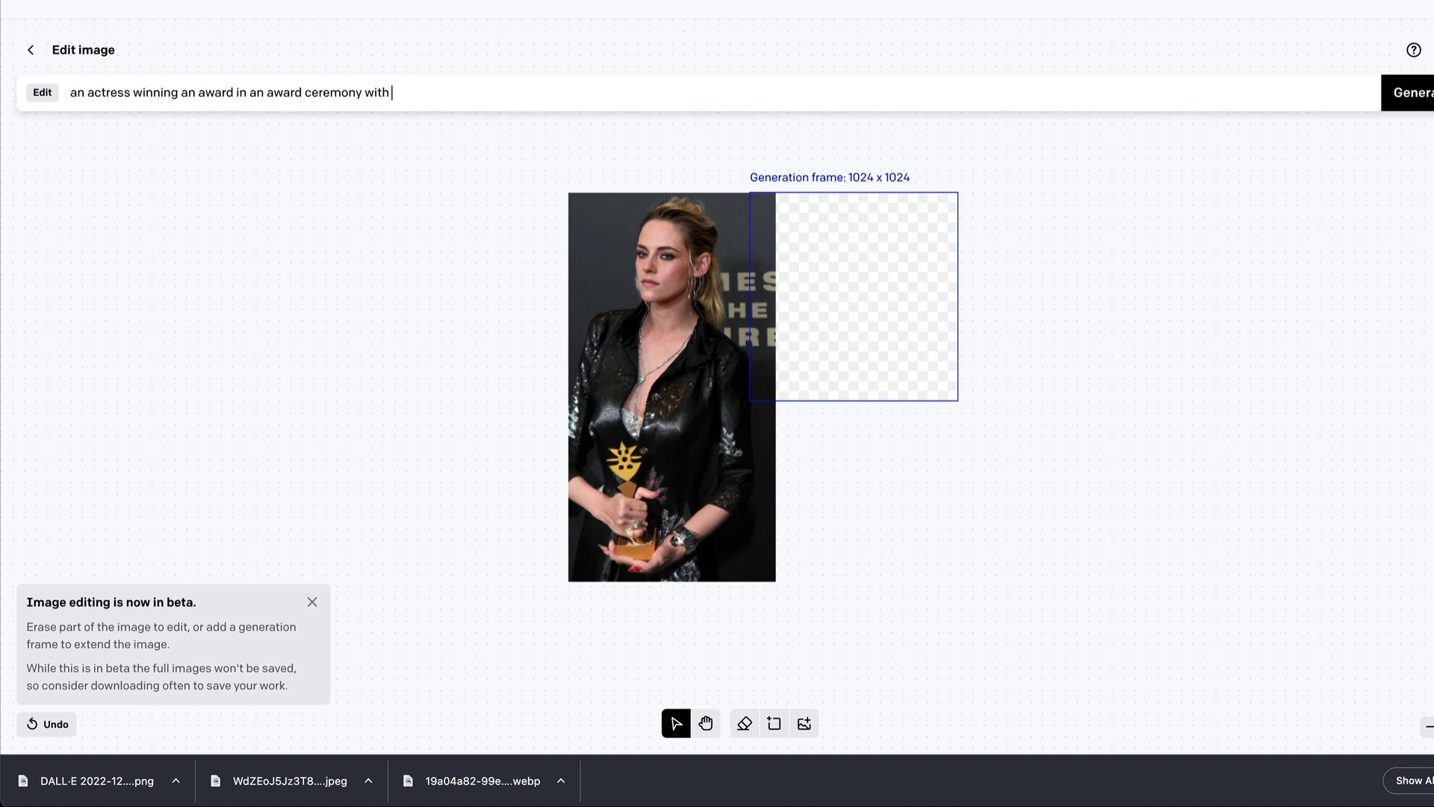
{"action": "type", "text": " a movie poster in the background"}
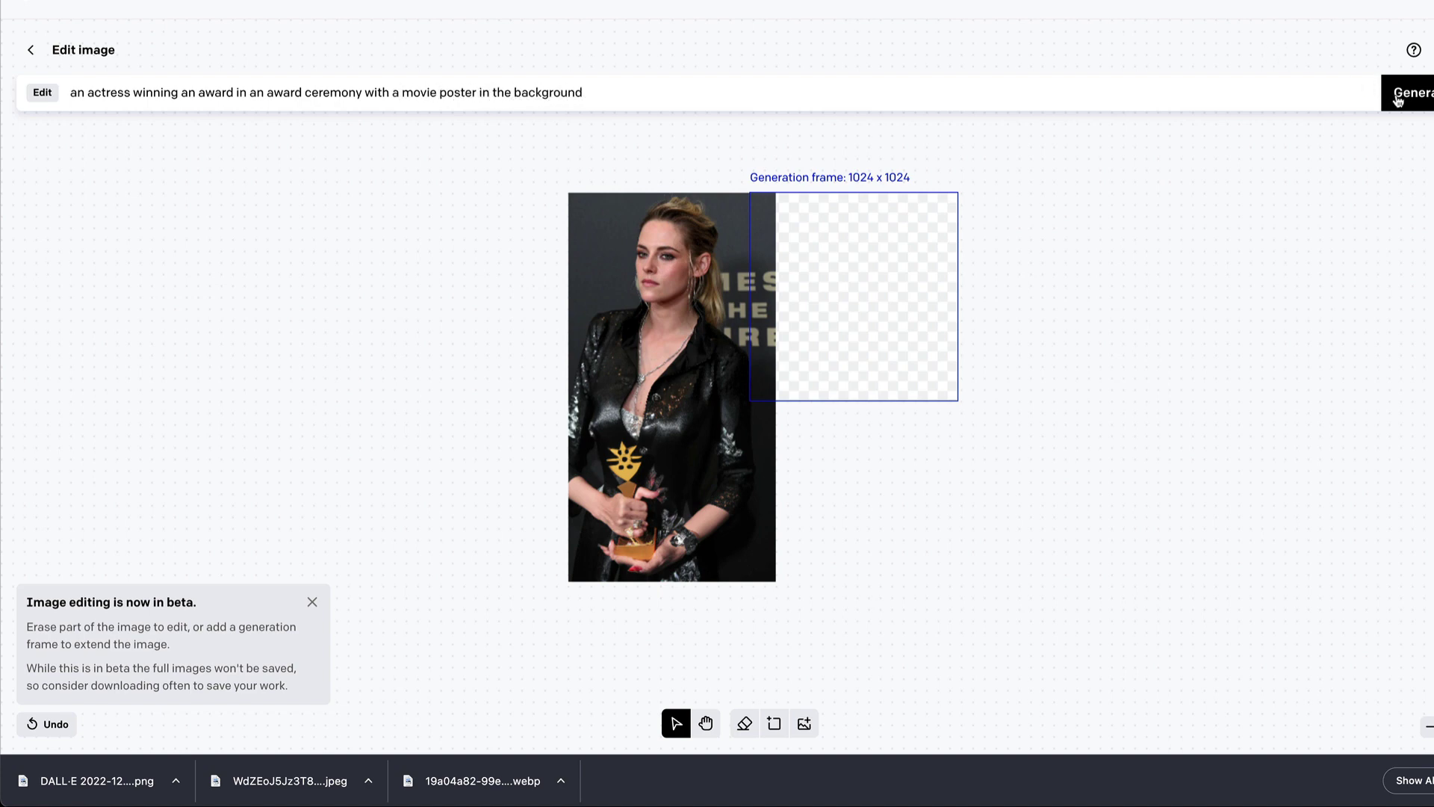
Generate the upper-right fill and cycle through its variants
{"action": "left_click", "coordinate": [1397, 99]}
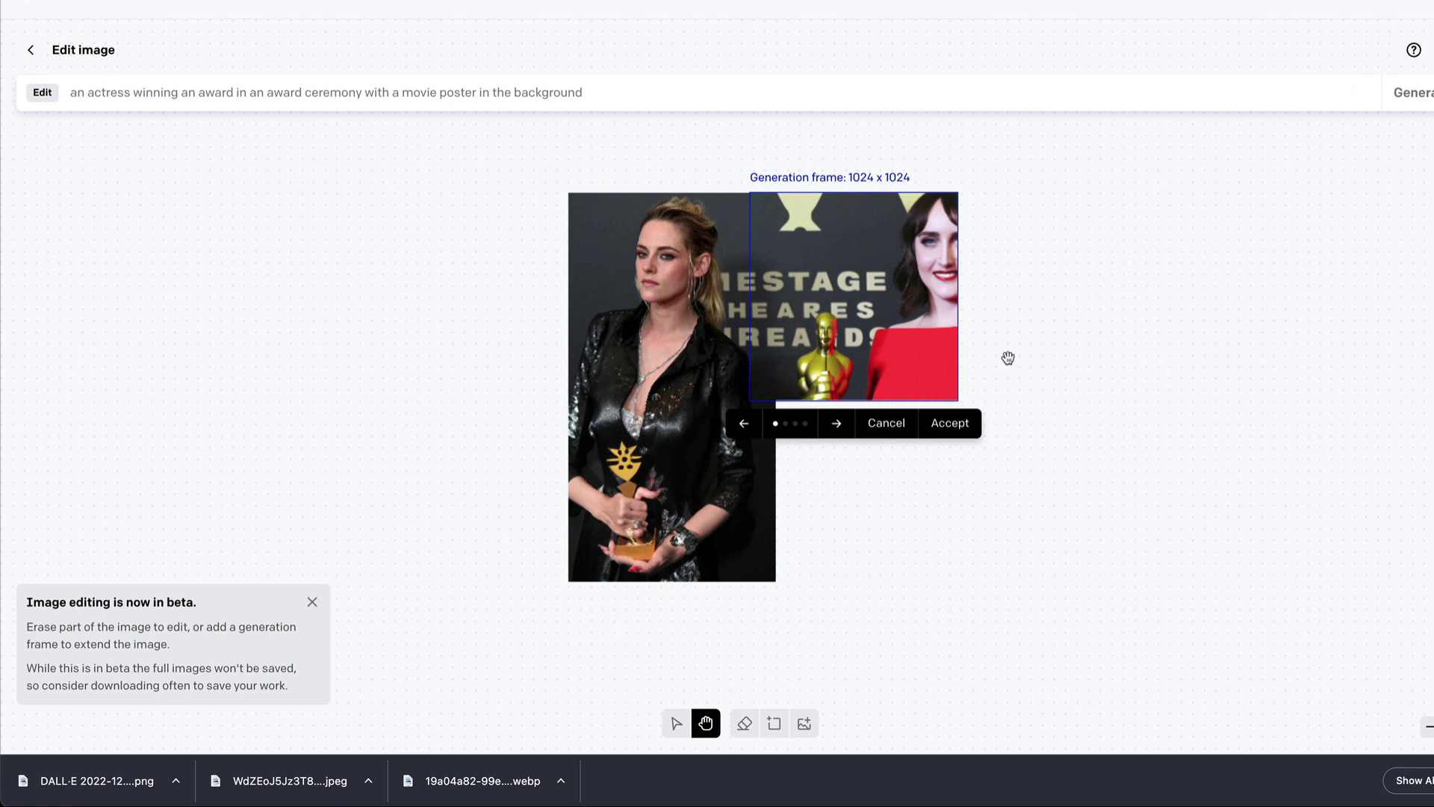
{"action": "left_click", "coordinate": [831, 431]}
{"action": "left_click", "coordinate": [832, 431]}
{"action": "left_click", "coordinate": [832, 431]}
{"action": "left_click", "coordinate": [832, 431]}
{"action": "left_click", "coordinate": [831, 431]}
{"action": "left_click", "coordinate": [831, 431]}
{"action": "left_click", "coordinate": [831, 431]}
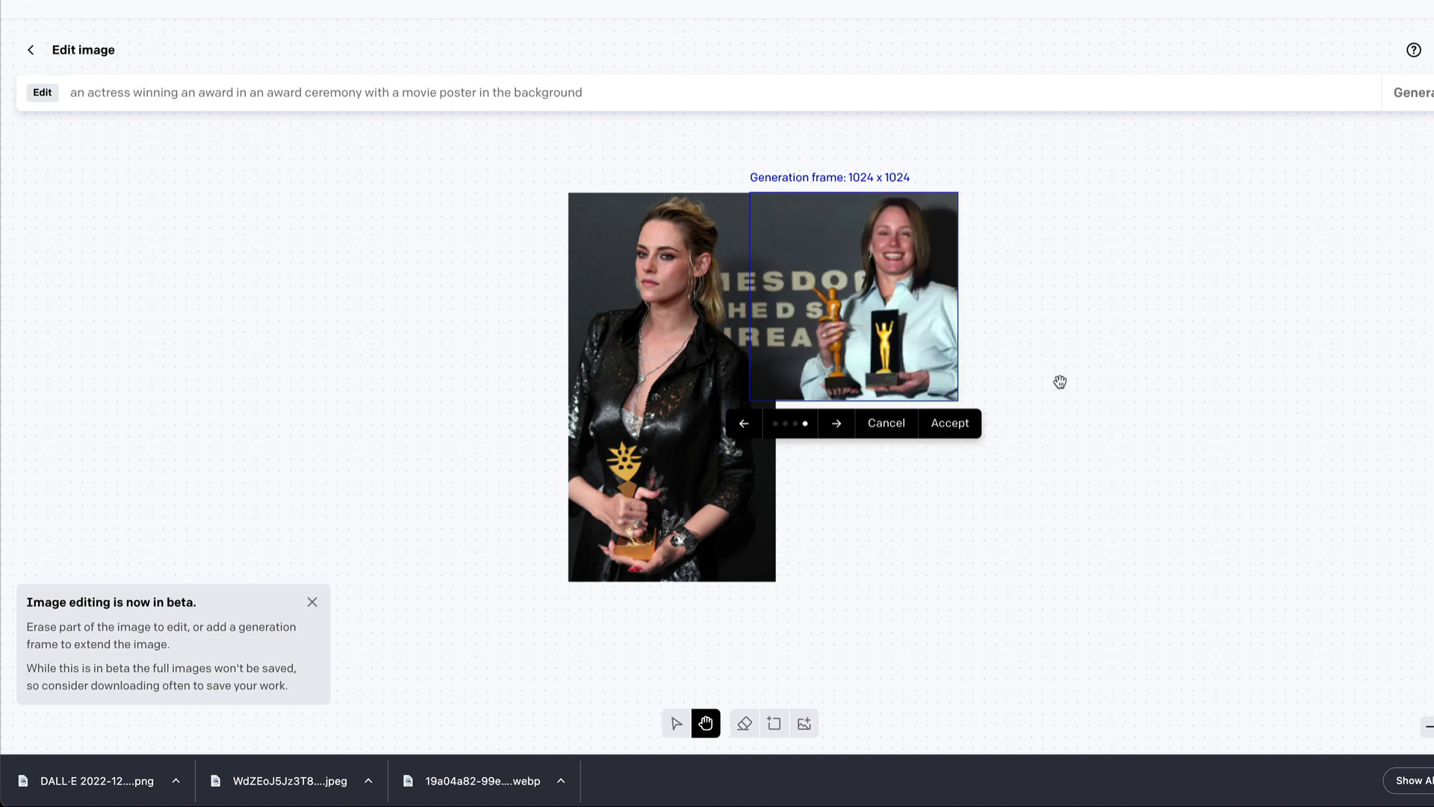
{"action": "left_click", "coordinate": [839, 431]}
{"action": "left_click", "coordinate": [840, 432]}
{"action": "left_click", "coordinate": [838, 431]}
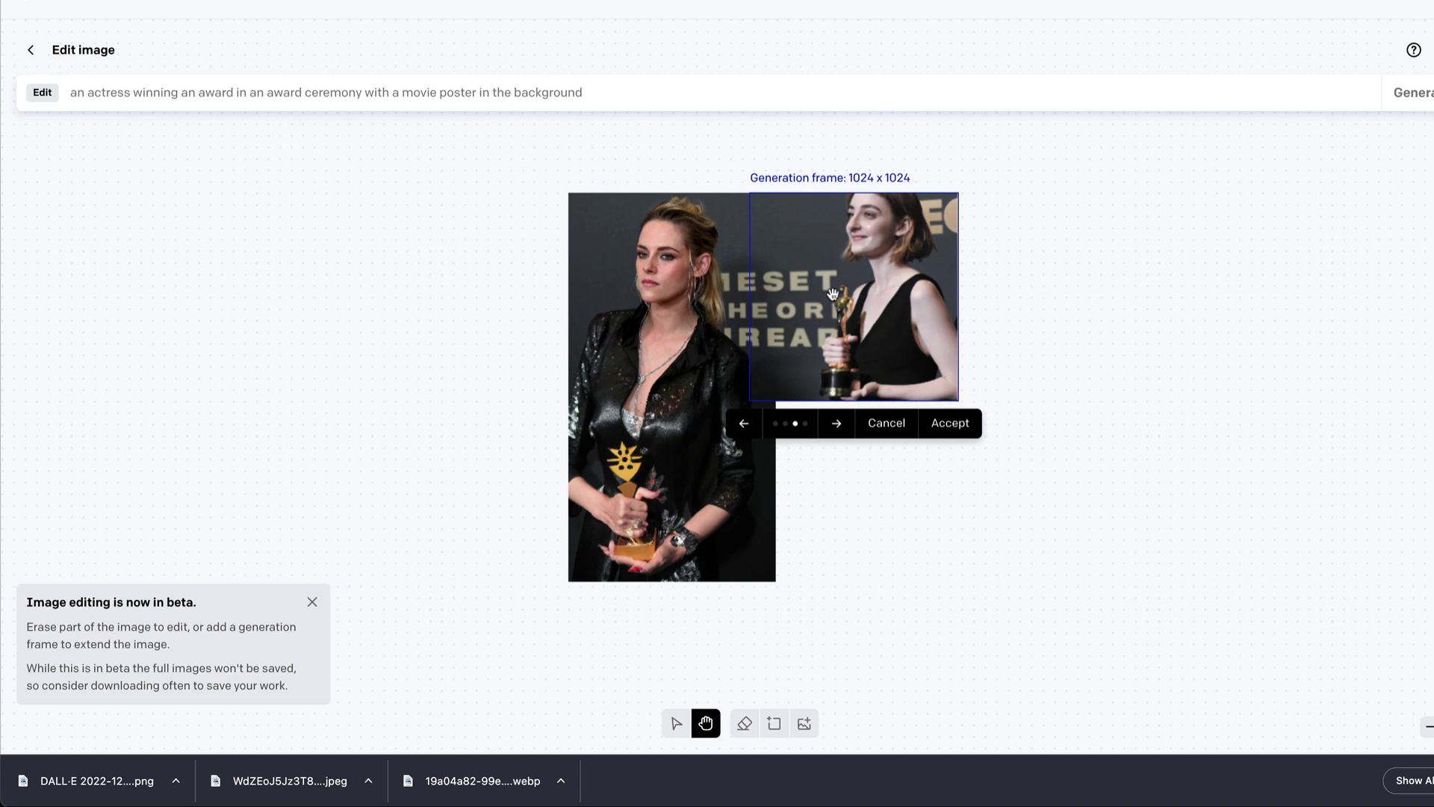
Discard the unsaved edit and reload the DALL·E start page
{"action": "left_click", "coordinate": [78, 6]}
{"action": "left_click", "coordinate": [880, 58]}
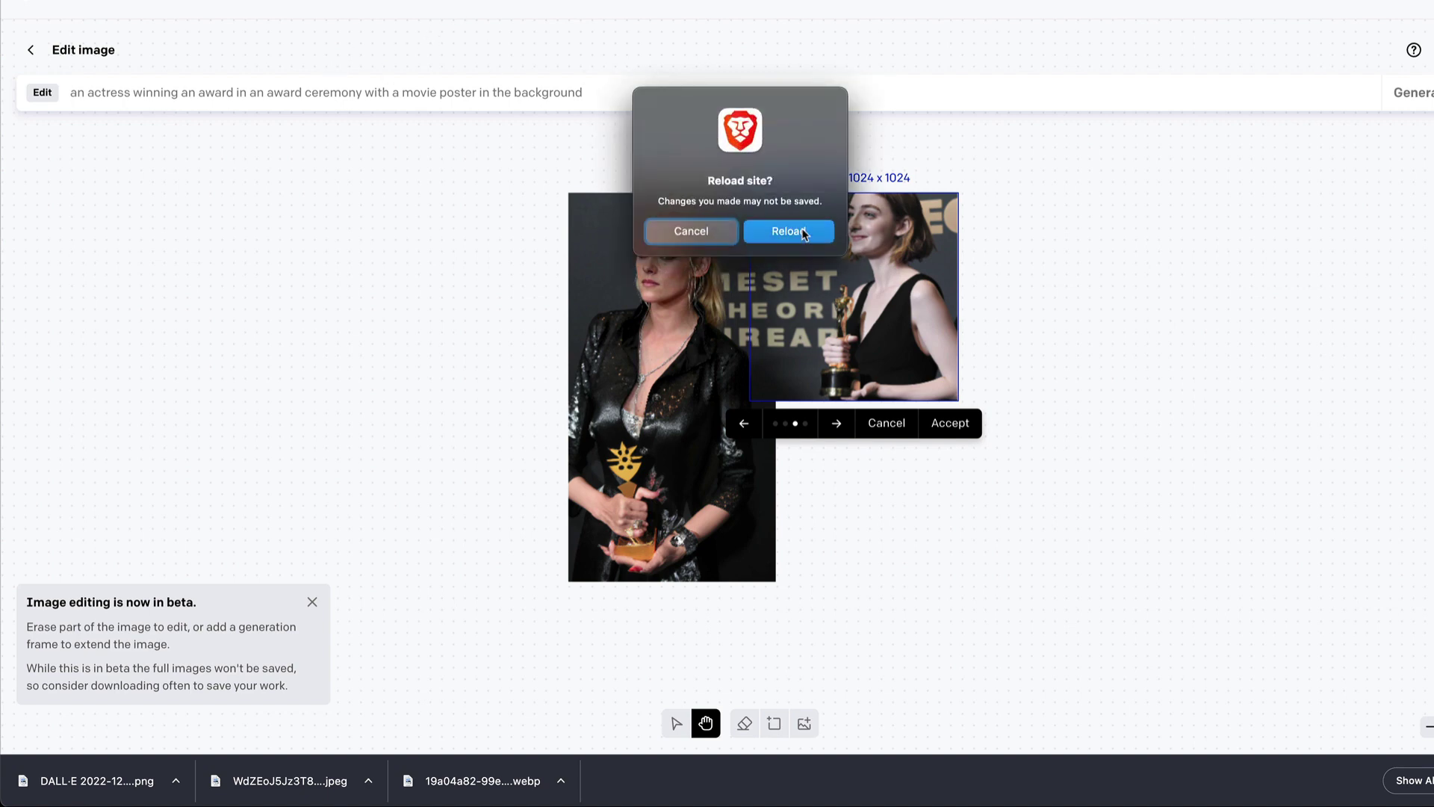
{"action": "left_click", "coordinate": [802, 228]}
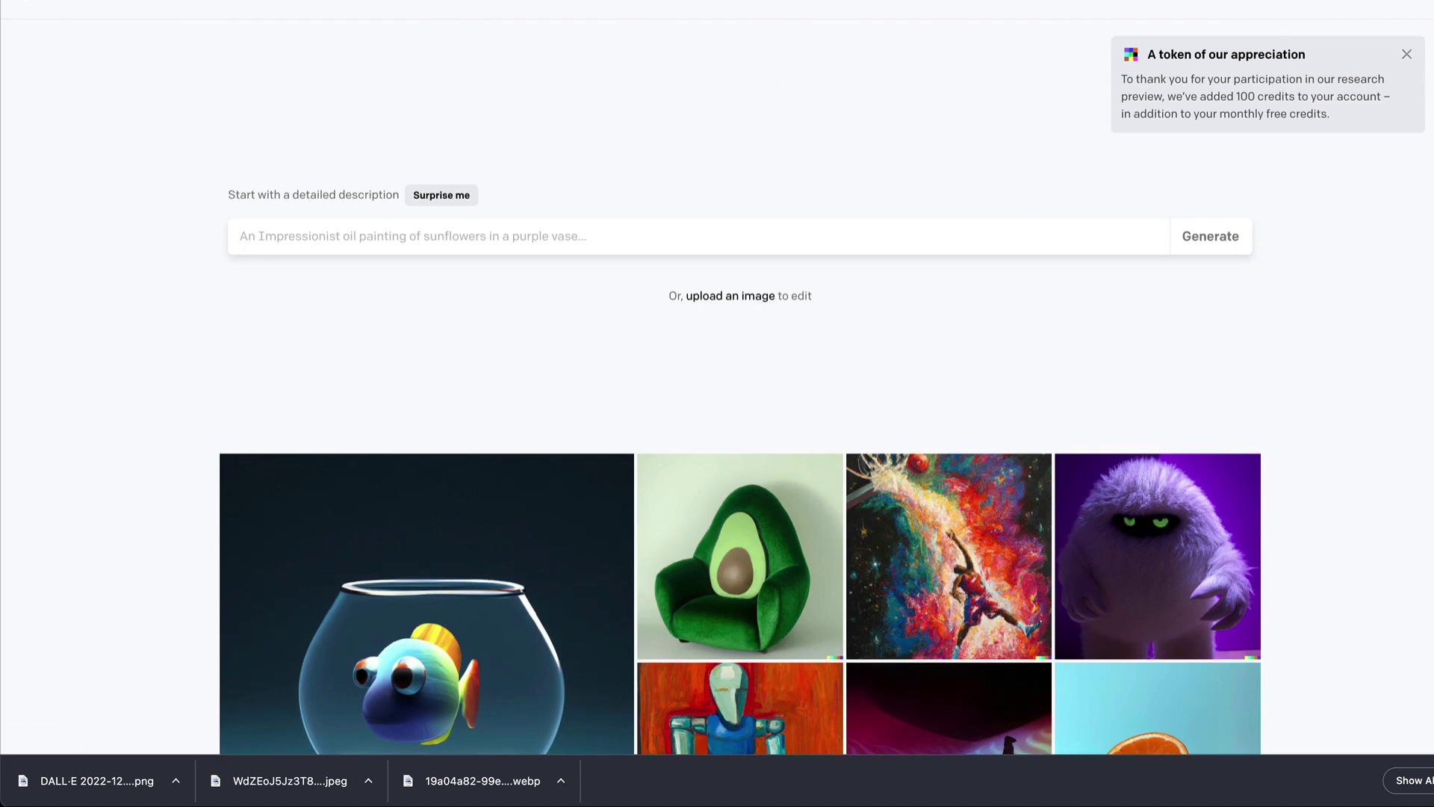
Save Lexica's Dwayne Johnson as Buzz Lightyear image as a webp file in Downloads
{"action": "key", "text": "ctrl+Tab"}
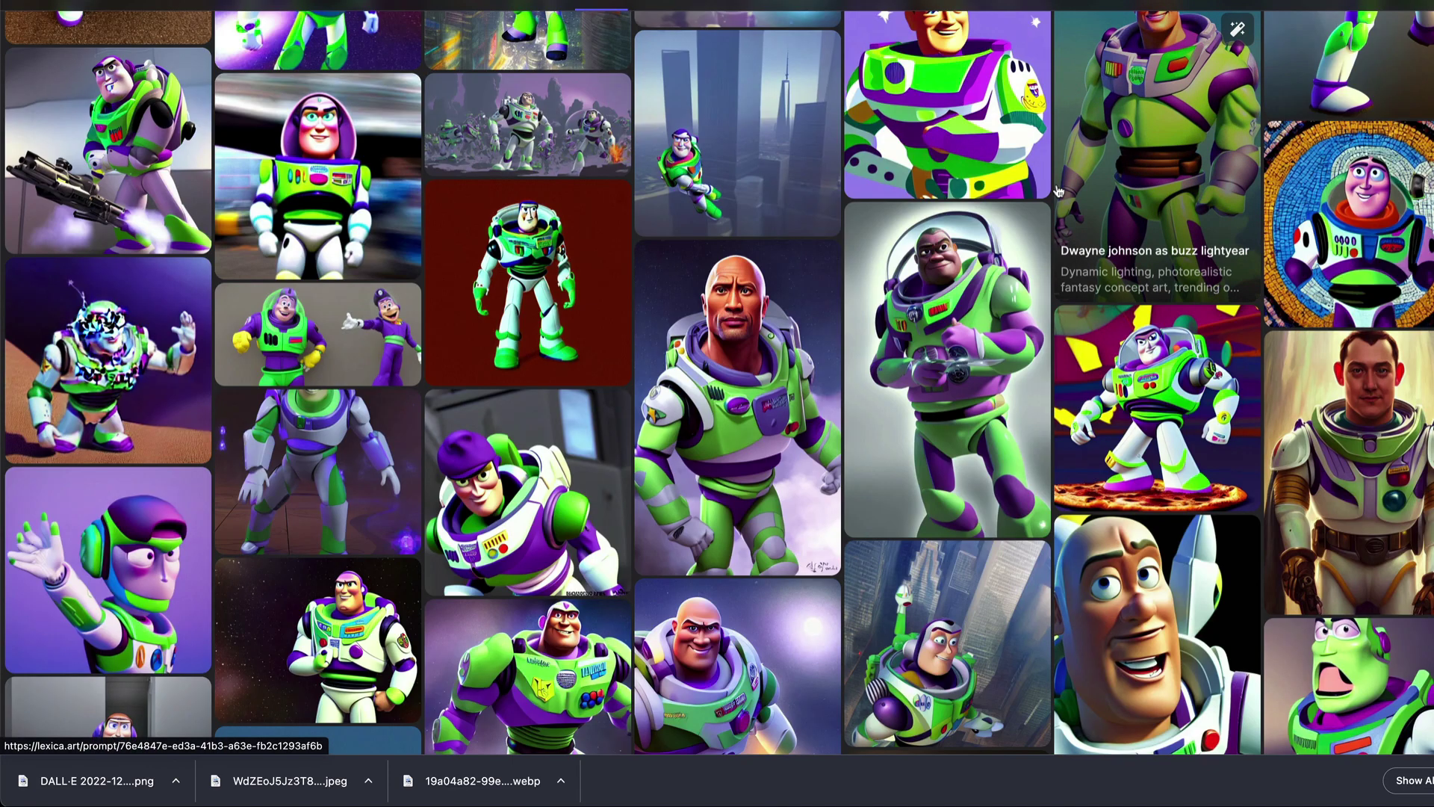
{"action": "left_click", "coordinate": [736, 350]}
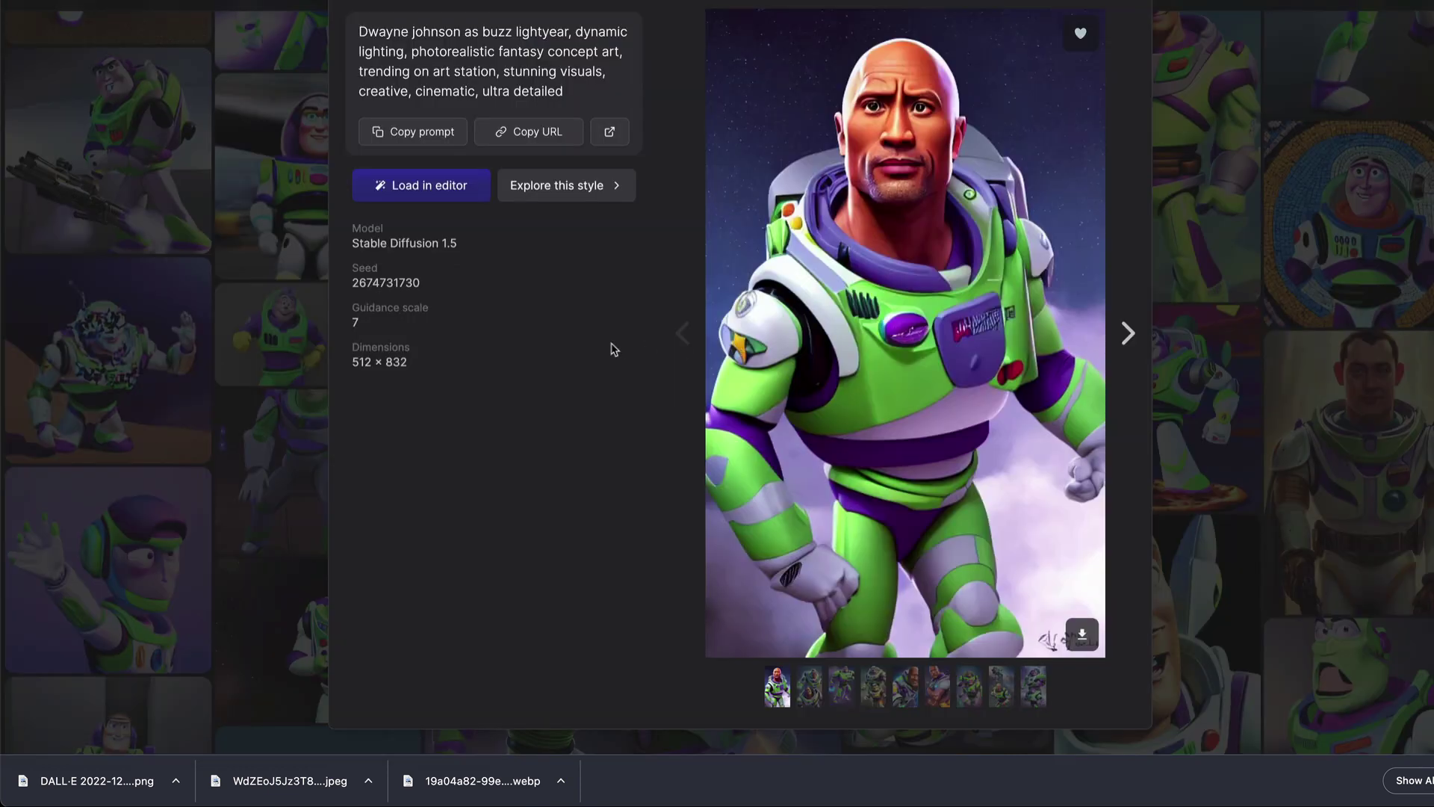
{"action": "right_click", "coordinate": [864, 253]}
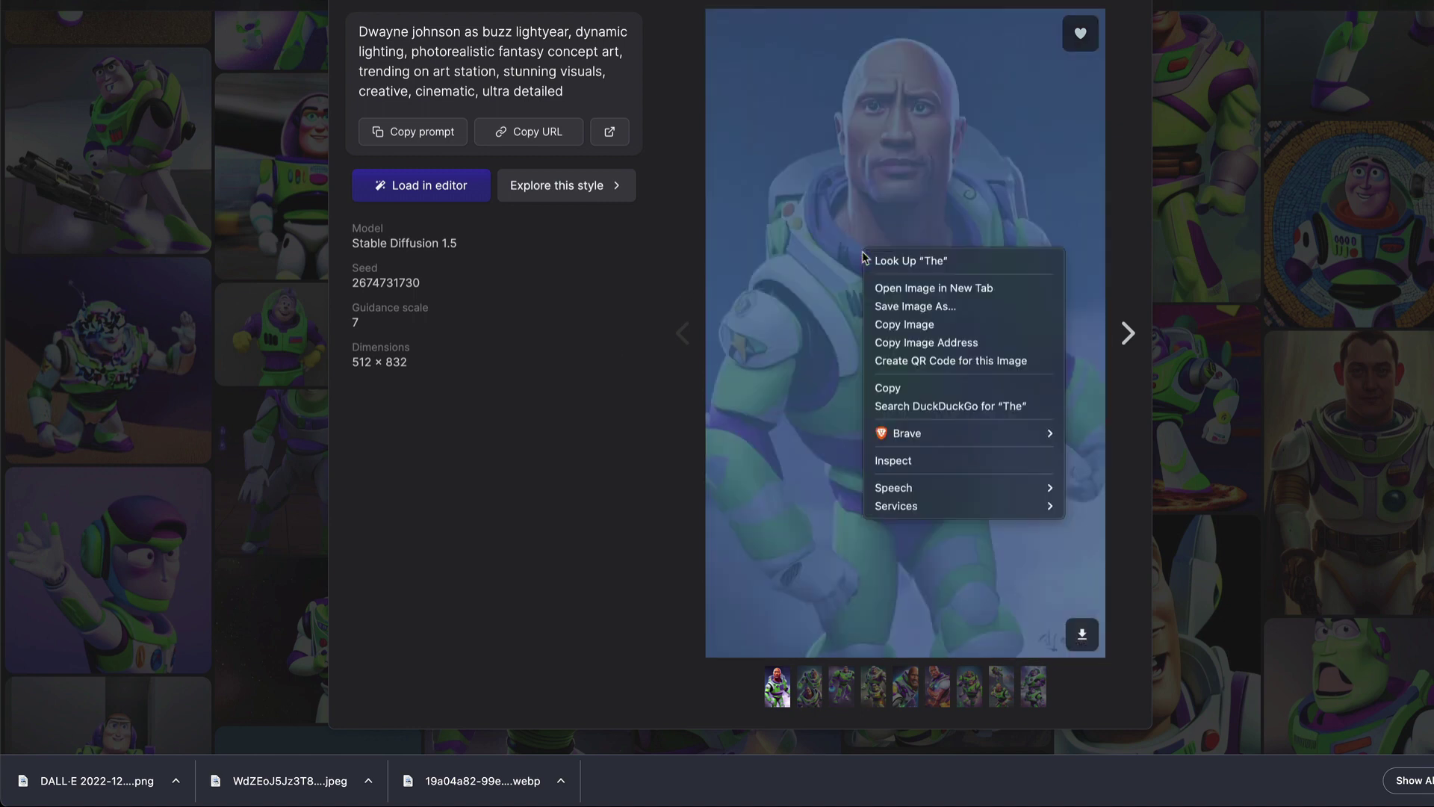
{"action": "left_click", "coordinate": [910, 307]}
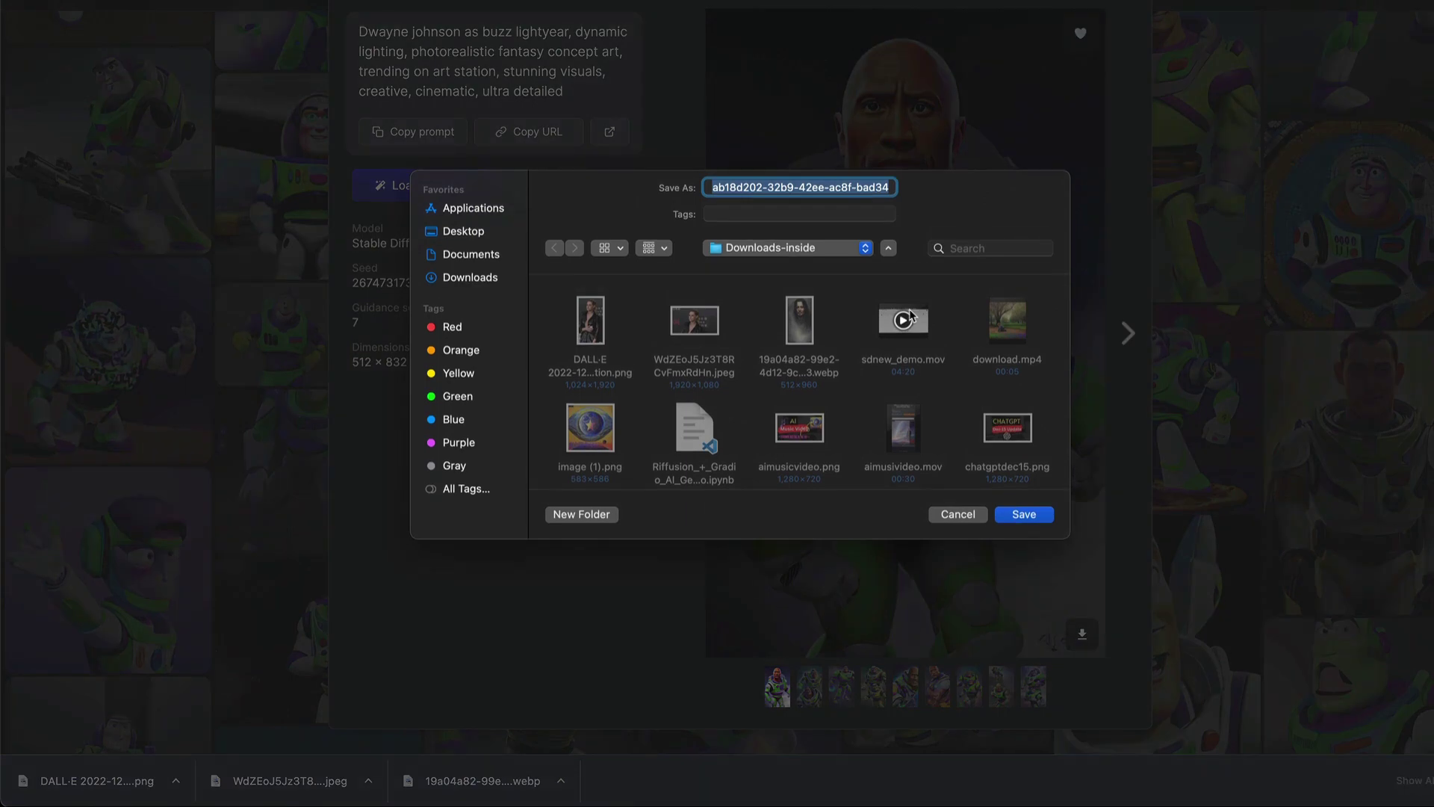
{"action": "key", "text": "Return"}
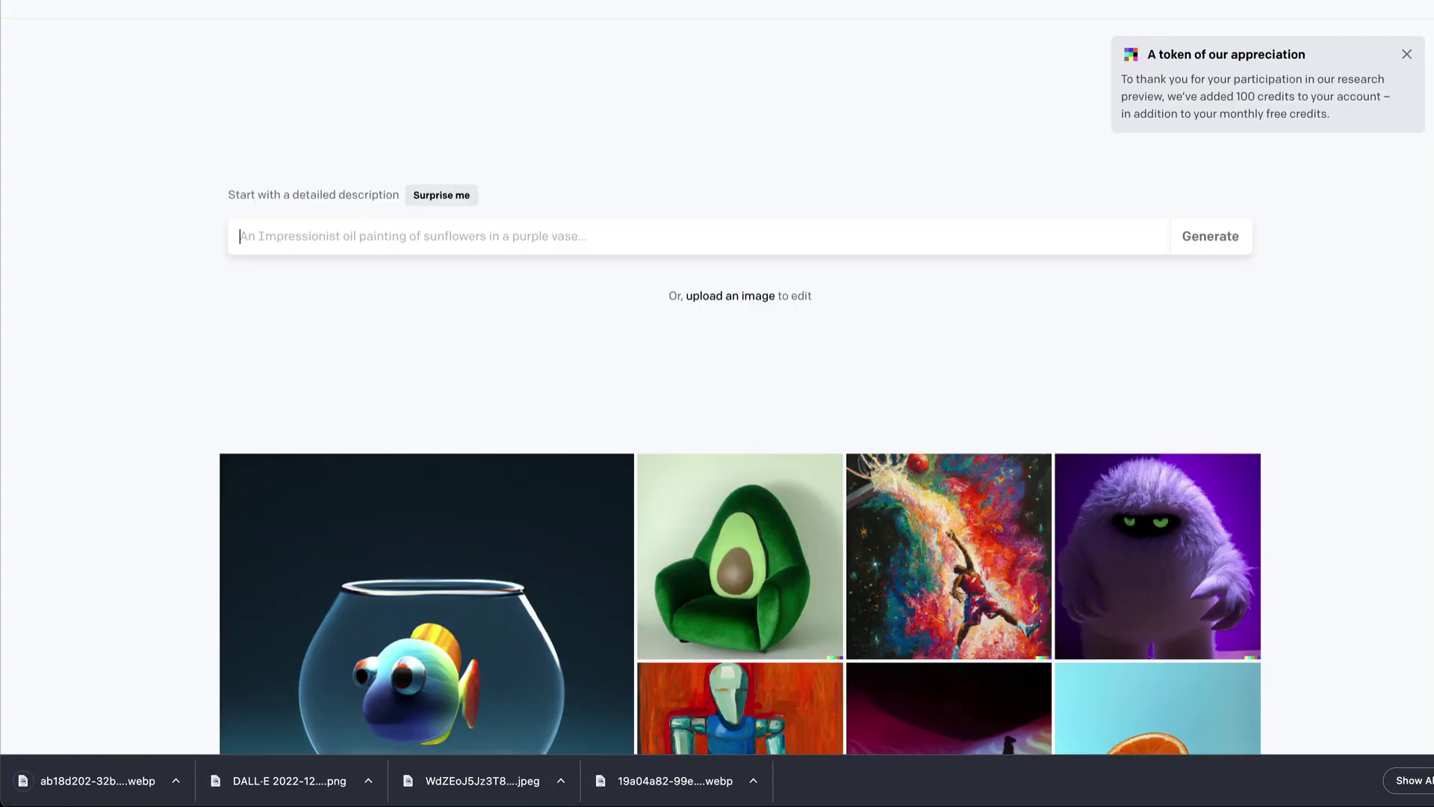
Upload the saved Buzz Lightyear webp and crop it square at the top over his face and chest
{"action": "left_click", "coordinate": [714, 299]}
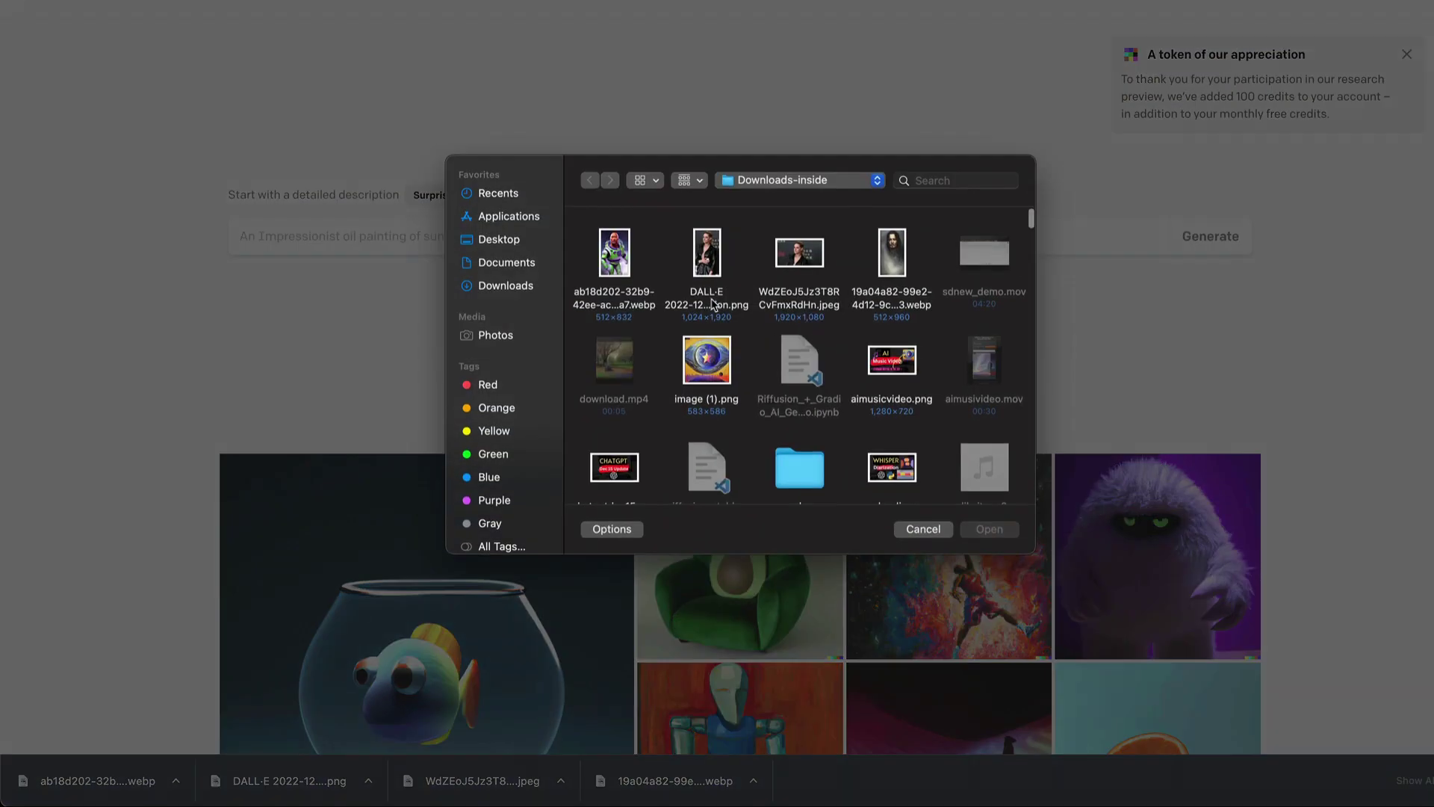
{"action": "double_click", "coordinate": [621, 288]}
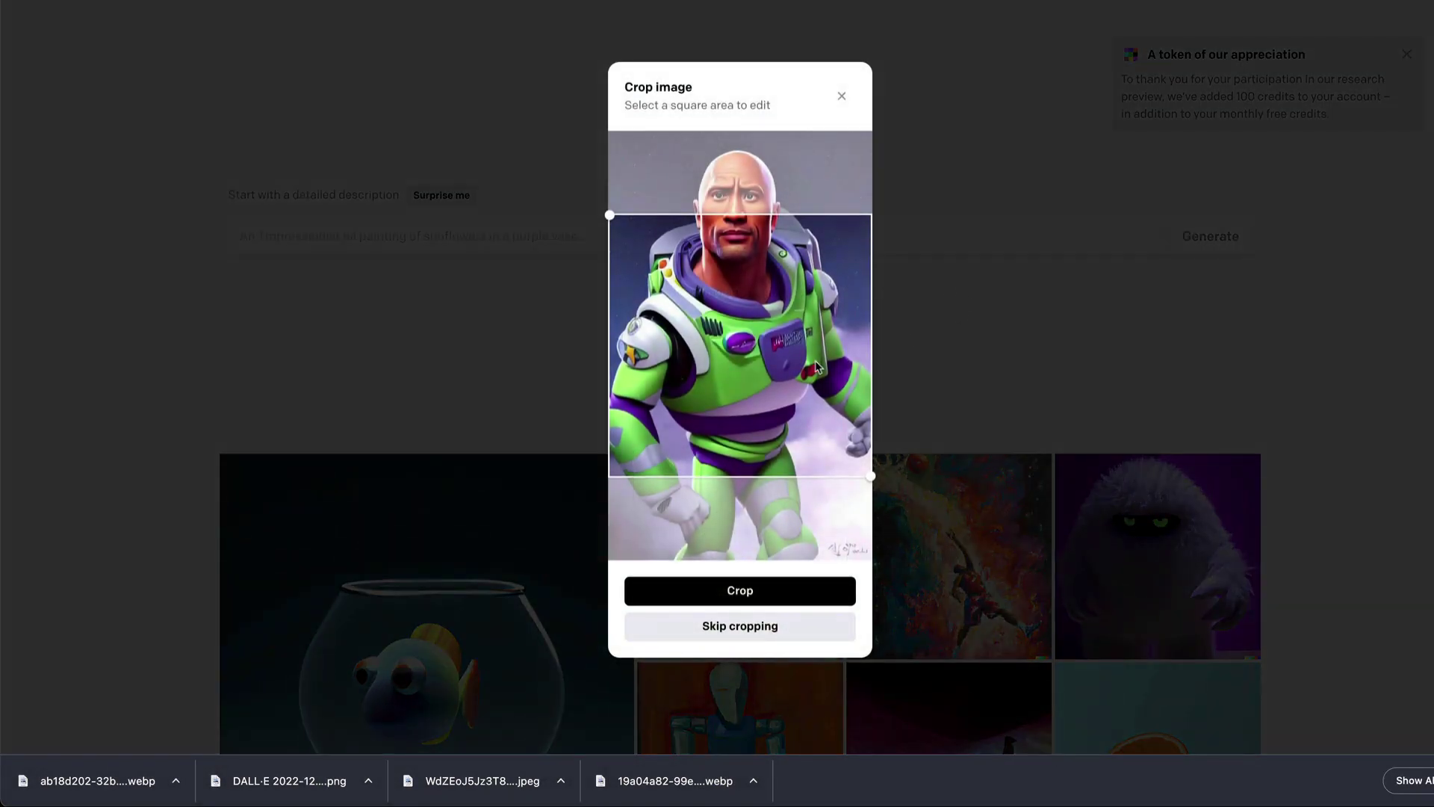
{"action": "left_click_drag", "start_coordinate": [738, 392], "coordinate": [739, 323]}
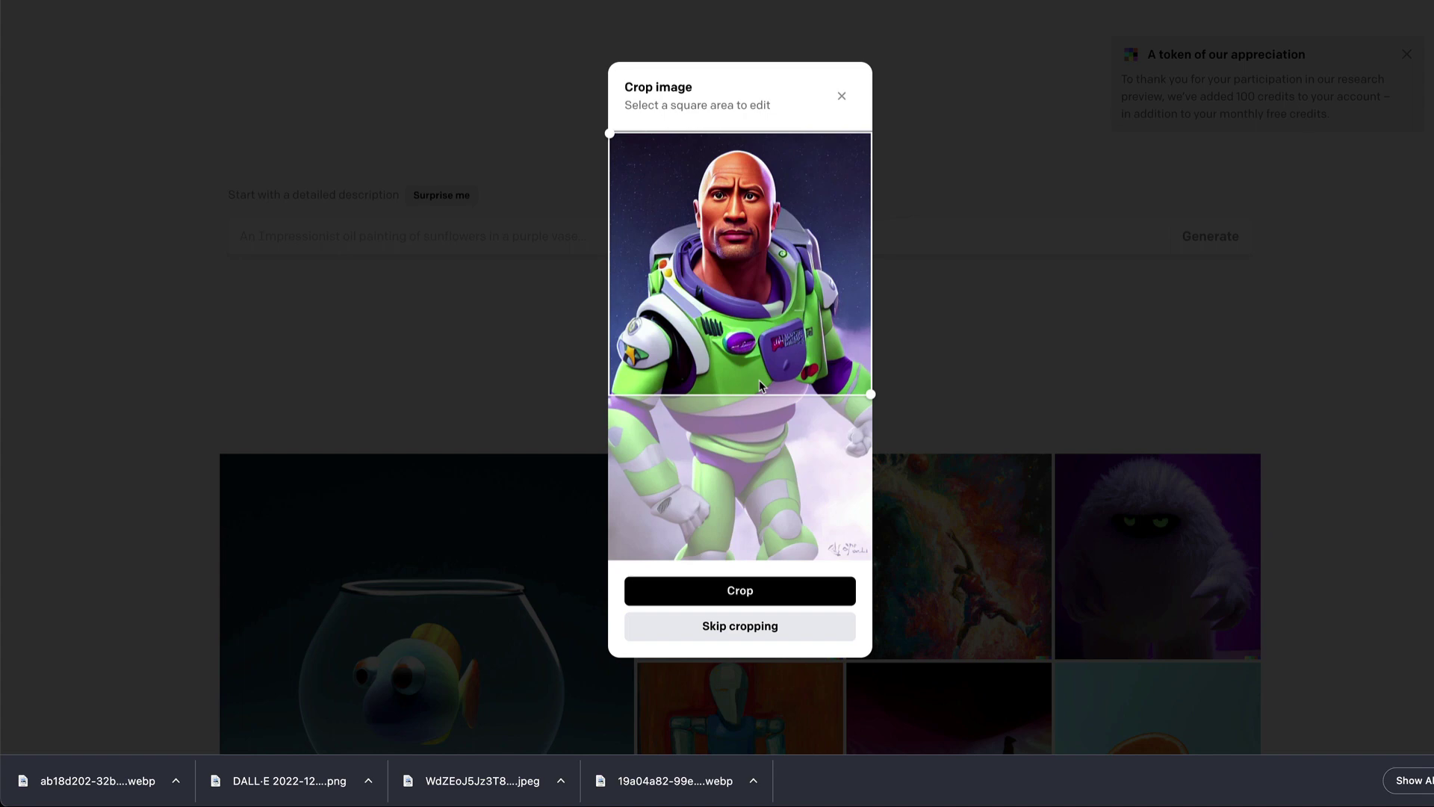
{"action": "left_click", "coordinate": [774, 589]}
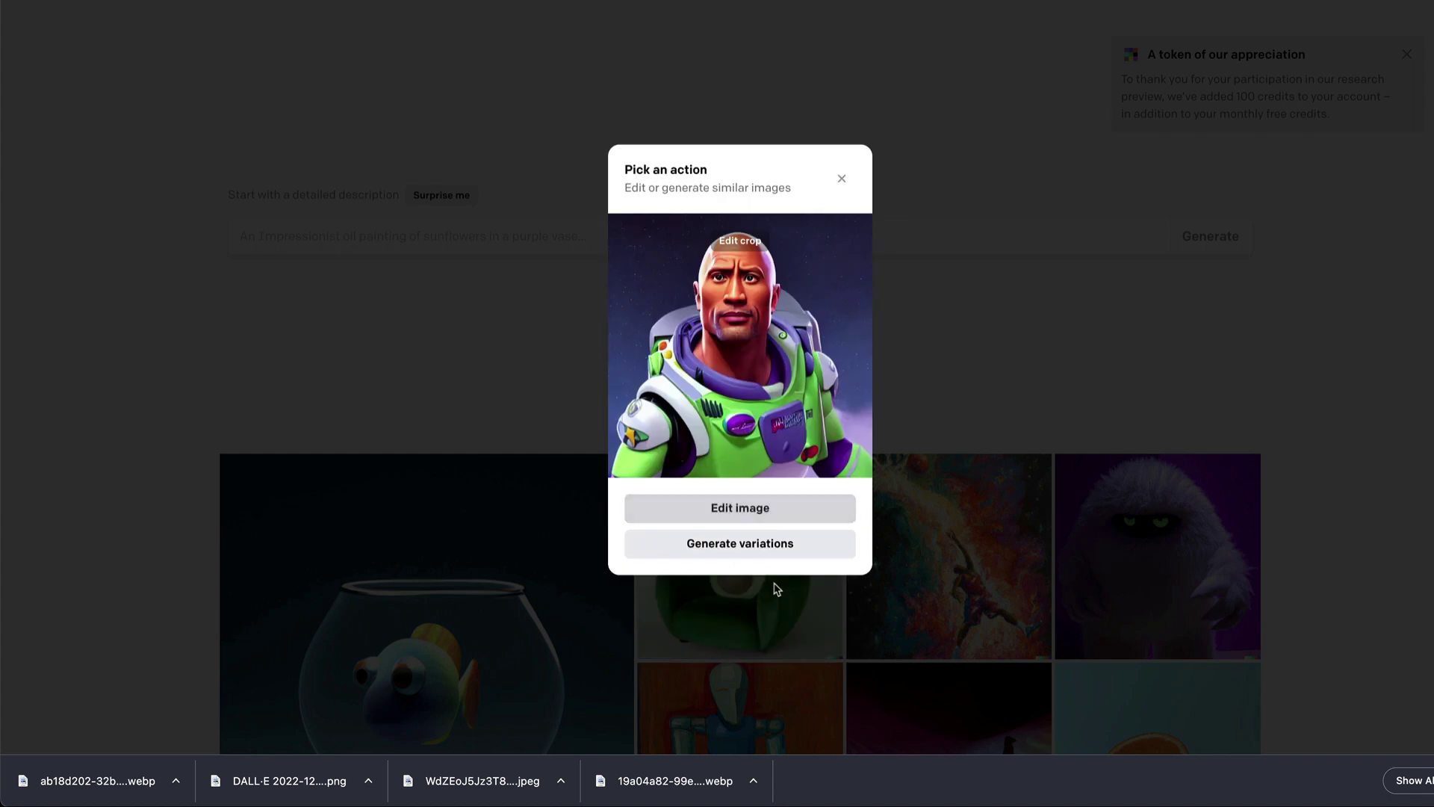
Open the cropped Buzz image in the editor and look around its 1024 x 1024 frame
{"action": "left_click", "coordinate": [752, 514]}
{"action": "scroll", "coordinate": [979, 368], "scroll_direction": "down", "scroll_amount": 3}
{"action": "scroll", "coordinate": [977, 366], "scroll_direction": "right", "scroll_amount": 4}
{"action": "scroll", "coordinate": [977, 366], "scroll_direction": "up", "scroll_amount": 2}
{"action": "scroll", "coordinate": [978, 366], "scroll_direction": "down", "scroll_amount": 5}
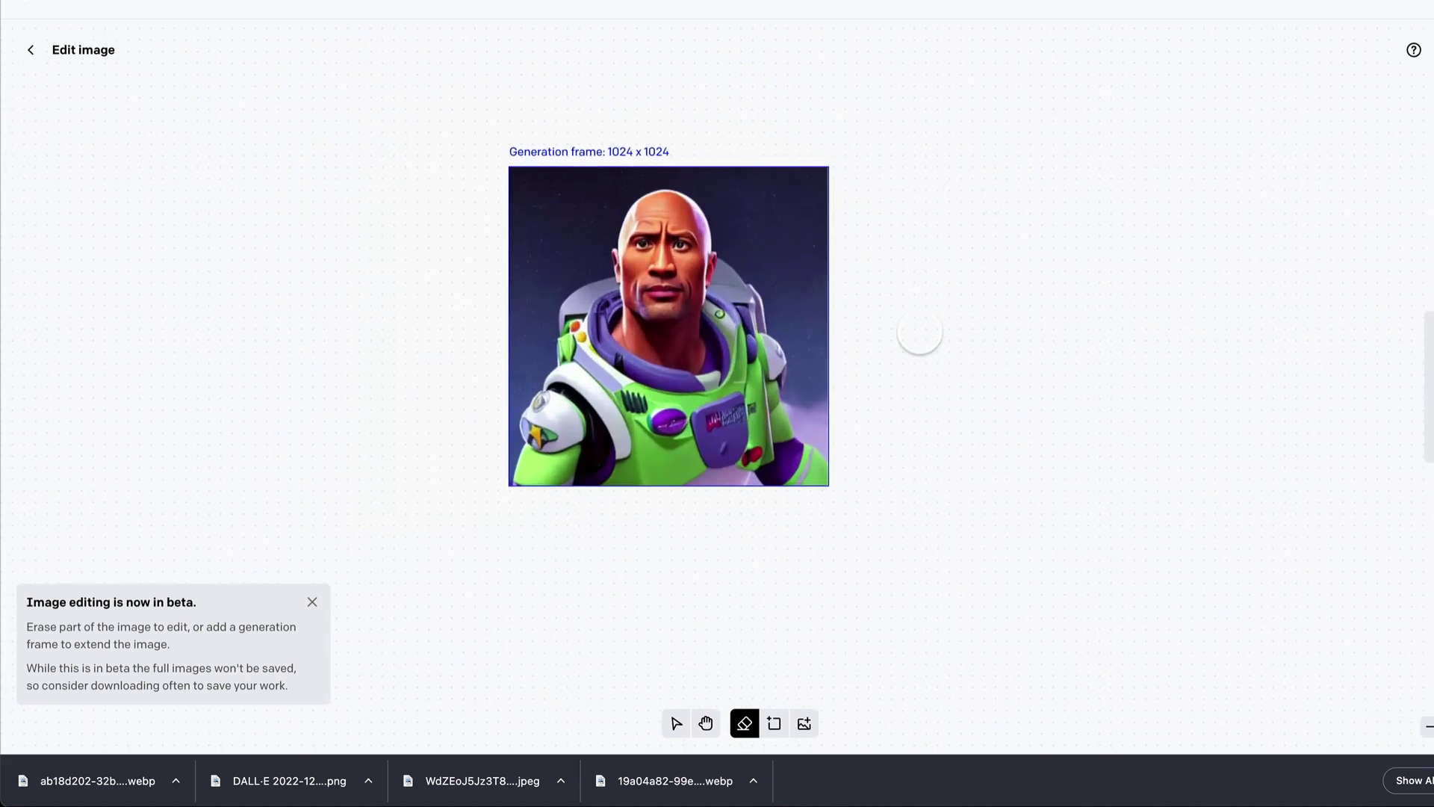
{"action": "scroll", "coordinate": [920, 330], "scroll_direction": "down", "scroll_amount": 1}
{"action": "scroll", "coordinate": [920, 330], "scroll_direction": "up", "scroll_amount": 2}
{"action": "scroll", "coordinate": [919, 330], "scroll_direction": "right", "scroll_amount": 2}
{"action": "scroll", "coordinate": [920, 330], "scroll_direction": "down", "scroll_amount": 3}
{"action": "scroll", "coordinate": [919, 330], "scroll_direction": "left", "scroll_amount": 2}
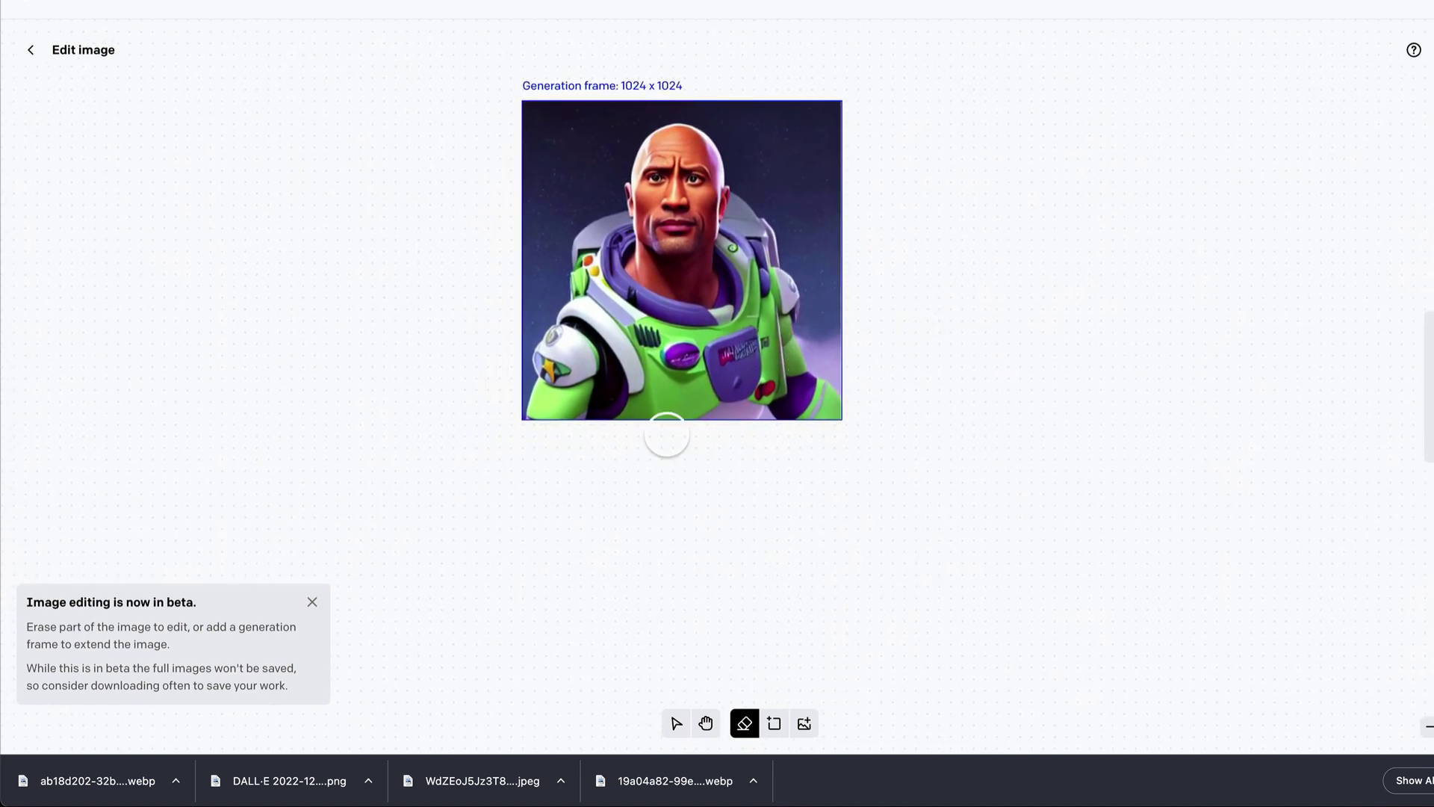
Add a generation frame below the image and generate 'captain buzz light year speeding up'
{"action": "left_click", "coordinate": [774, 723]}
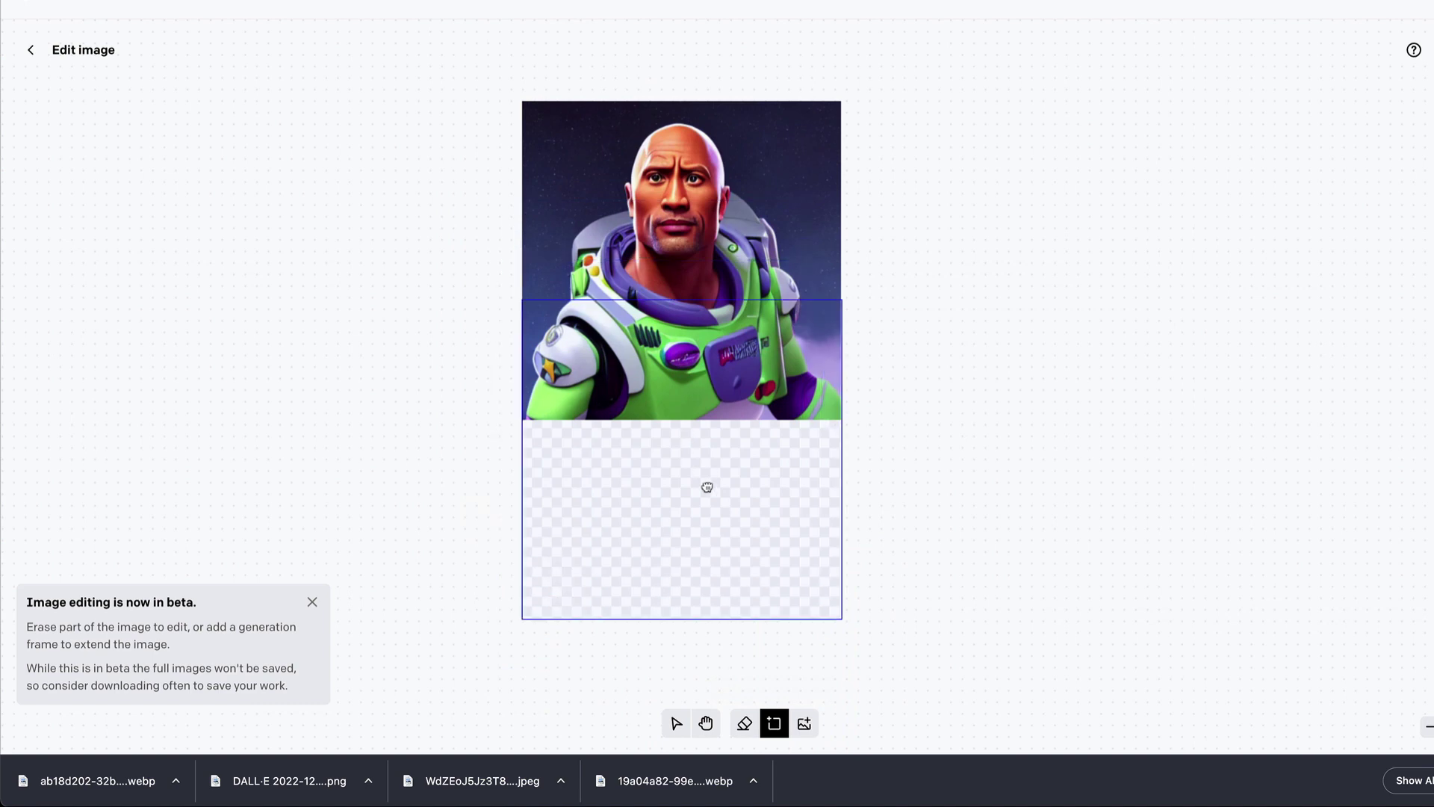
{"action": "left_click", "coordinate": [698, 539]}
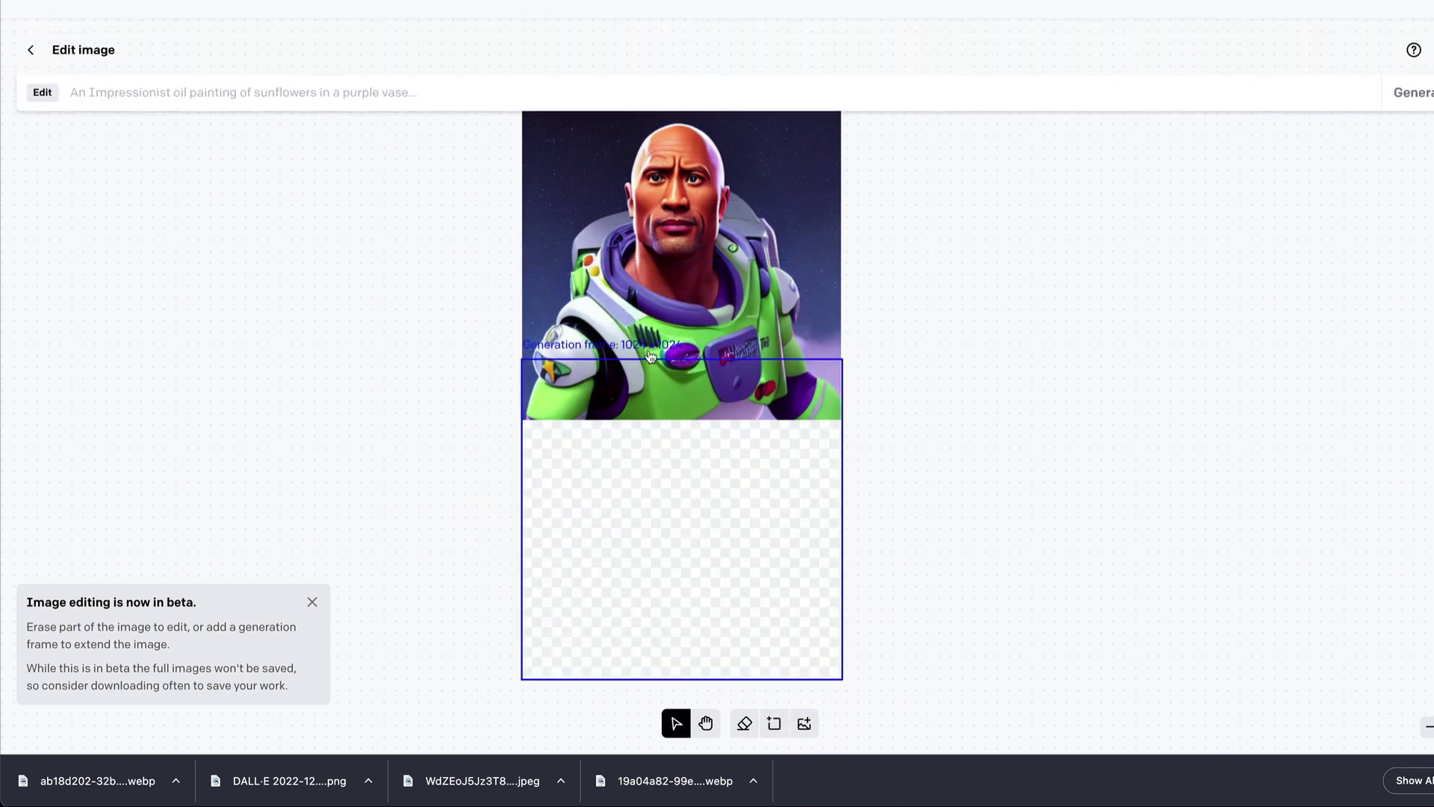
{"action": "left_click", "coordinate": [276, 92]}
{"action": "type", "text": "catpul"}
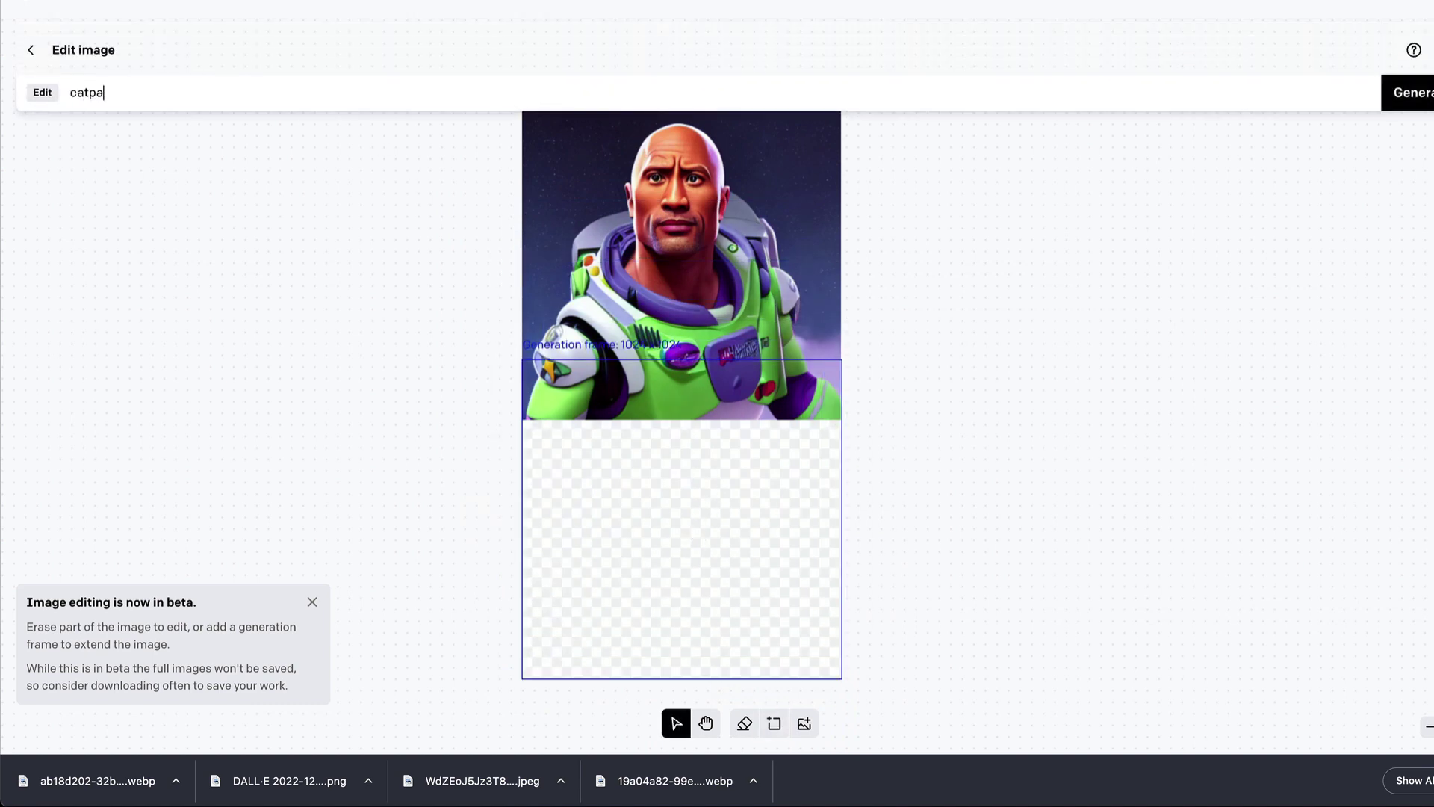
{"action": "key", "text": "BackSpace"}
{"action": "key", "text": "BackSpace"}
{"action": "key", "text": "BackSpace"}
{"action": "key", "text": "BackSpace"}
{"action": "type", "text": "ptain buzz light year speeding up"}
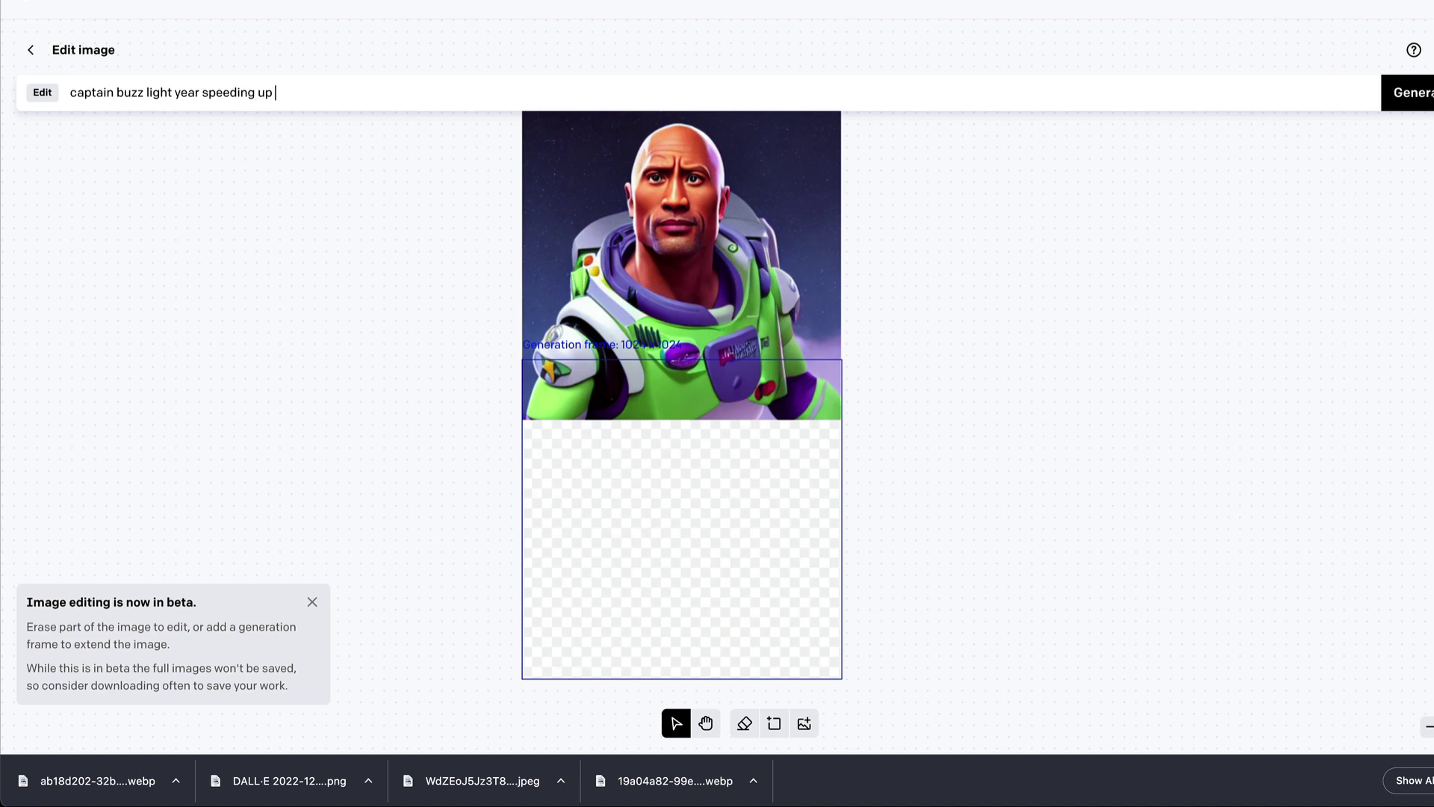
{"action": "key", "text": "Return"}
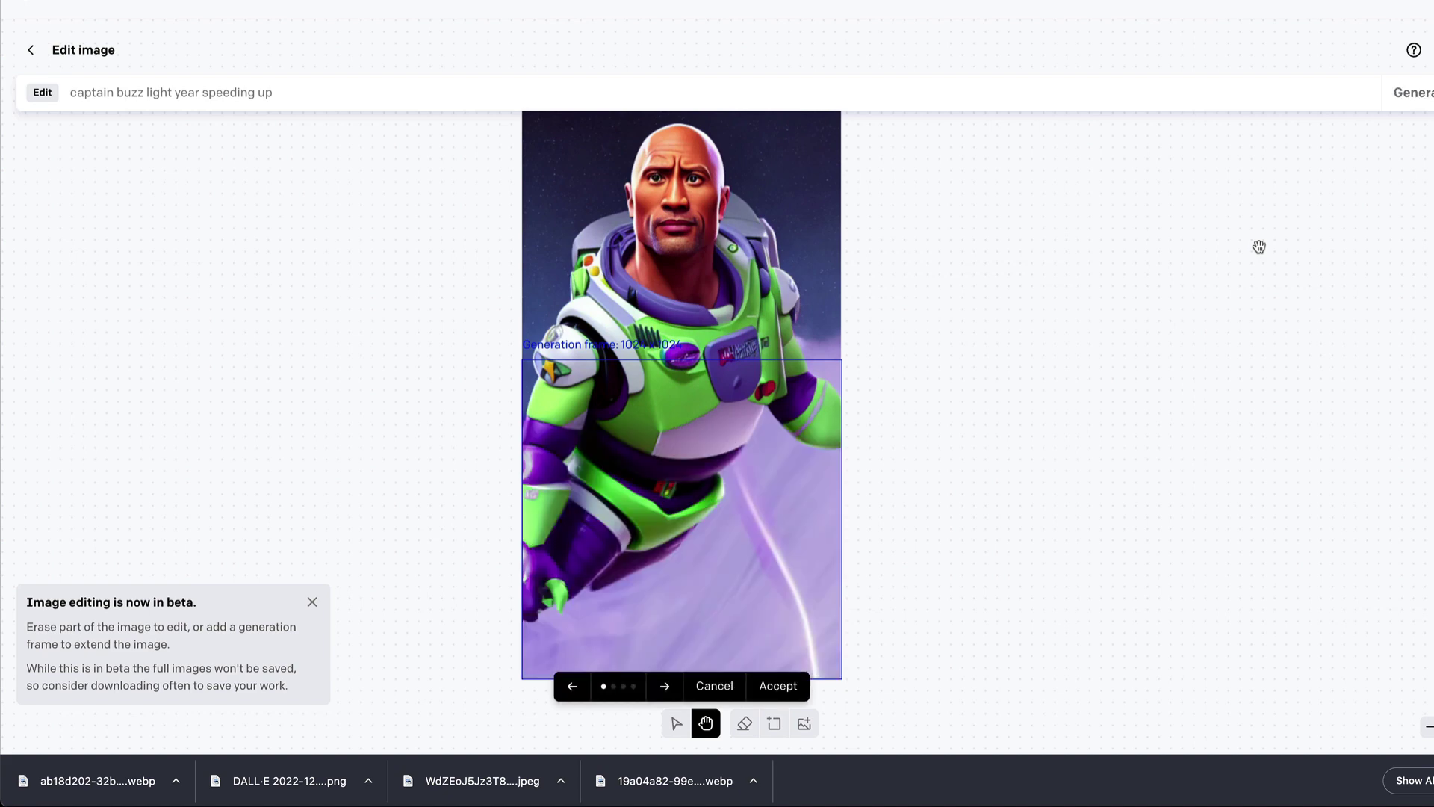
Browse the downward variants and return to Buzz flying through purple haze
{"action": "left_click", "coordinate": [669, 697]}
{"action": "left_click", "coordinate": [669, 696]}
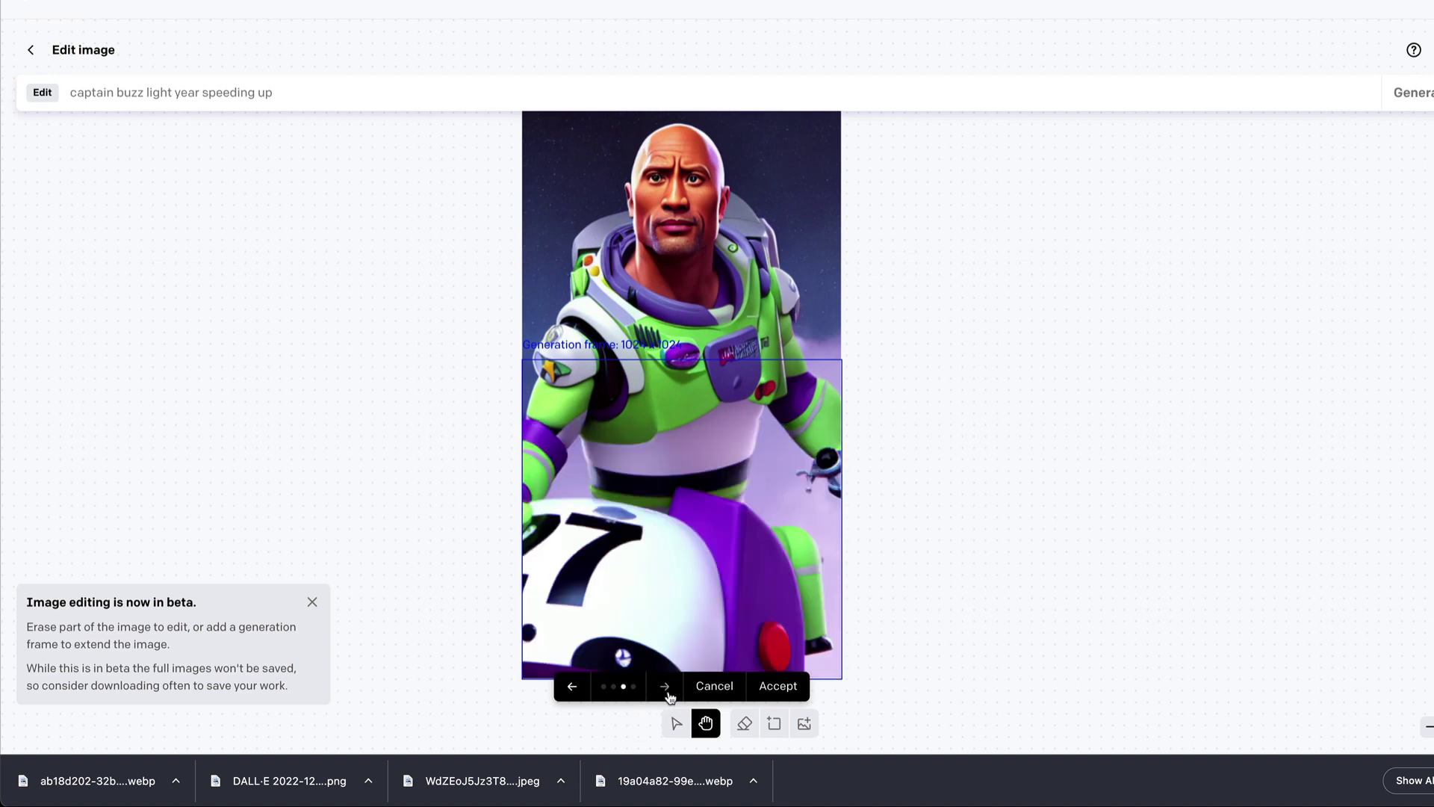
{"action": "left_click", "coordinate": [669, 696]}
{"action": "left_click", "coordinate": [668, 695]}
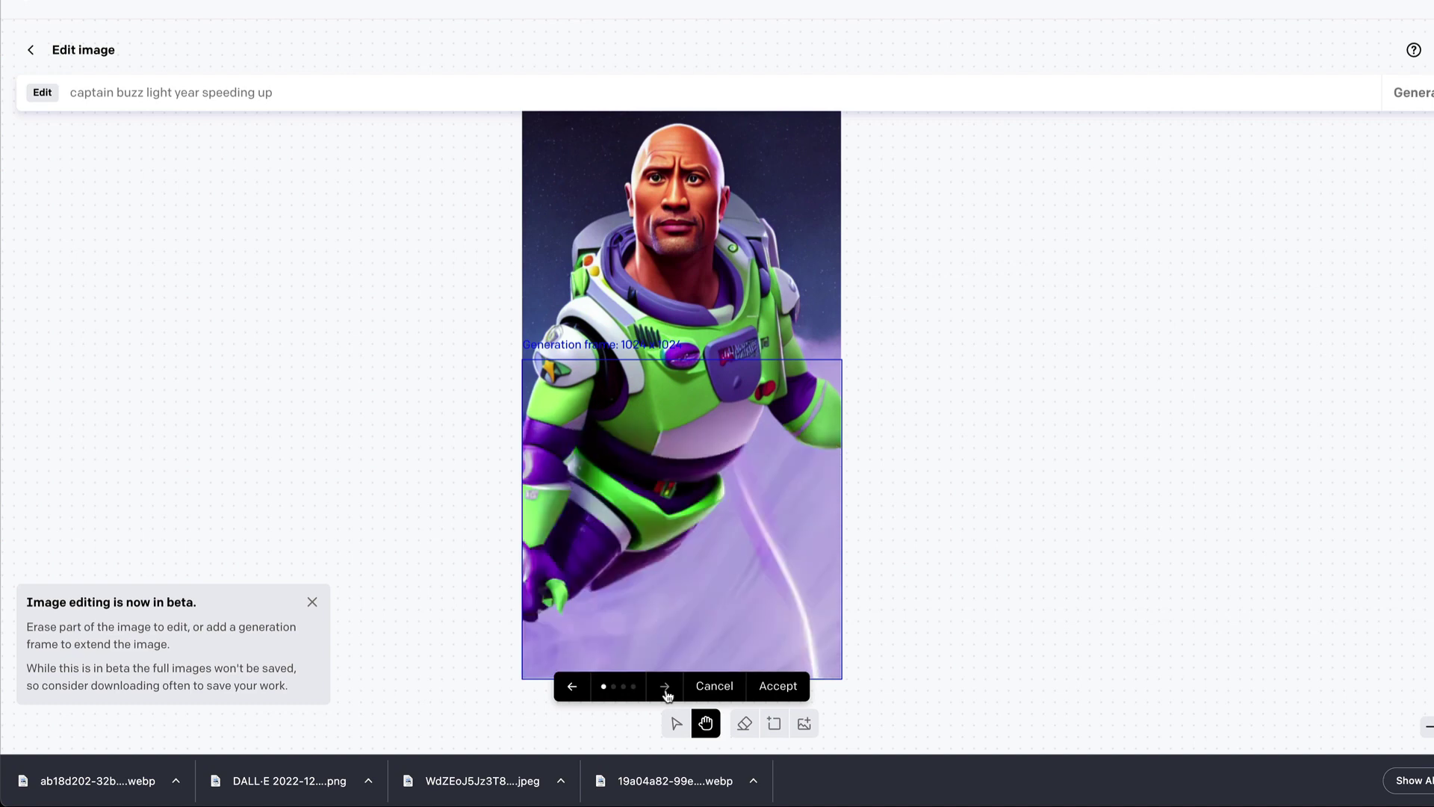
{"action": "scroll", "coordinate": [931, 540], "scroll_direction": "down", "scroll_amount": 5}
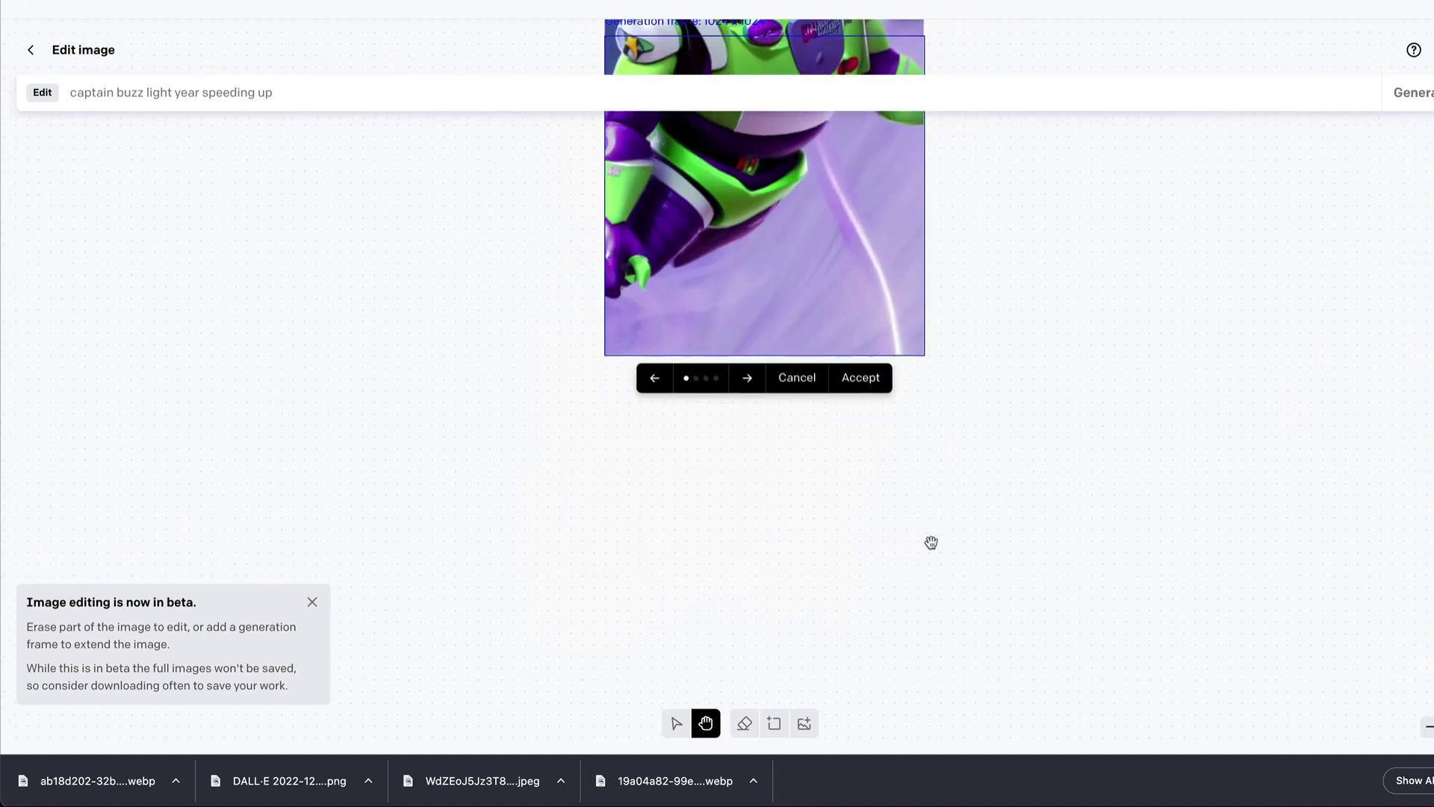
{"action": "scroll", "coordinate": [931, 542], "scroll_direction": "up", "scroll_amount": 3}
{"action": "scroll", "coordinate": [931, 542], "scroll_direction": "up", "scroll_amount": 3}
{"action": "scroll", "coordinate": [931, 542], "scroll_direction": "down", "scroll_amount": 2}
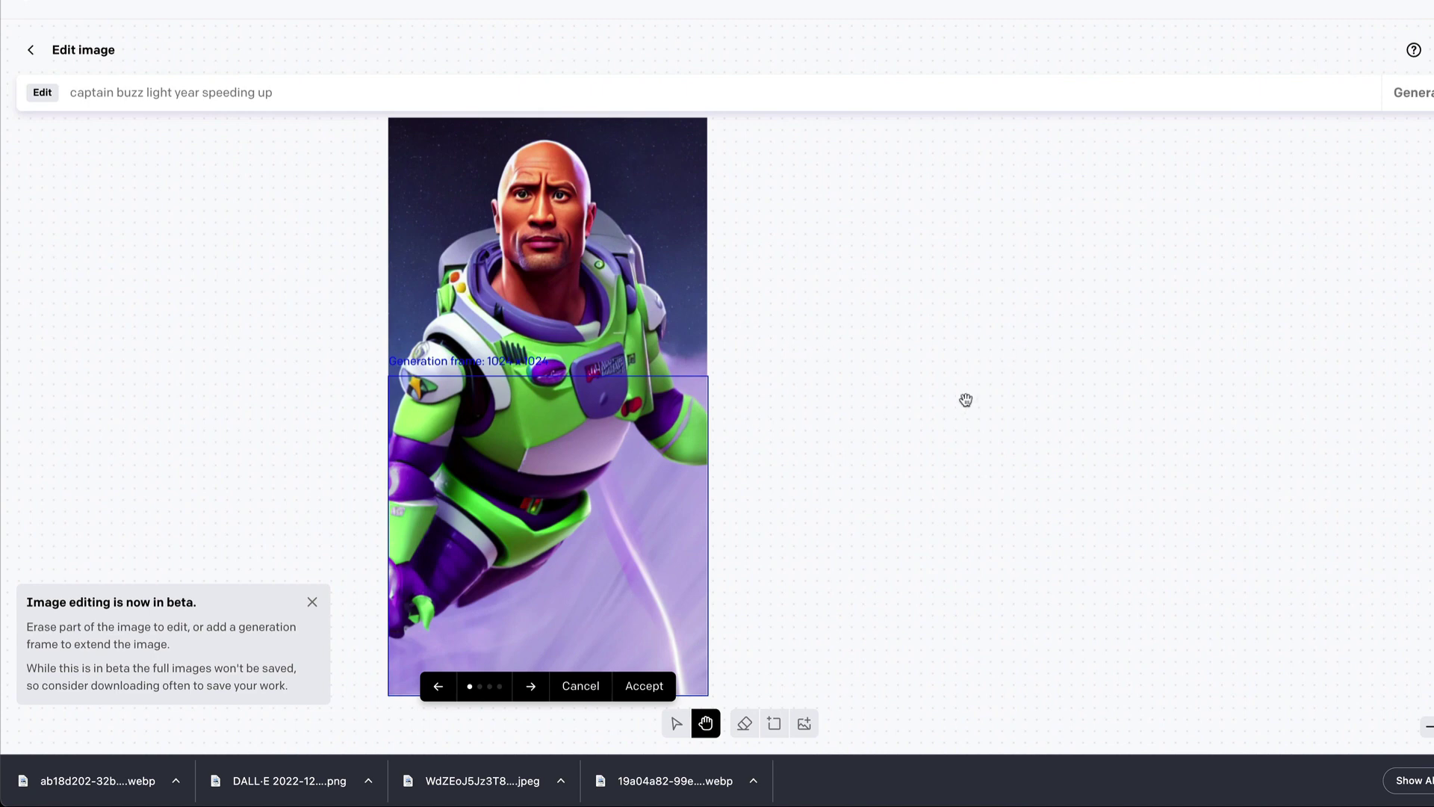
Accept the flying Buzz extension and generate a new frame to the right of the image
{"action": "left_click", "coordinate": [644, 686]}
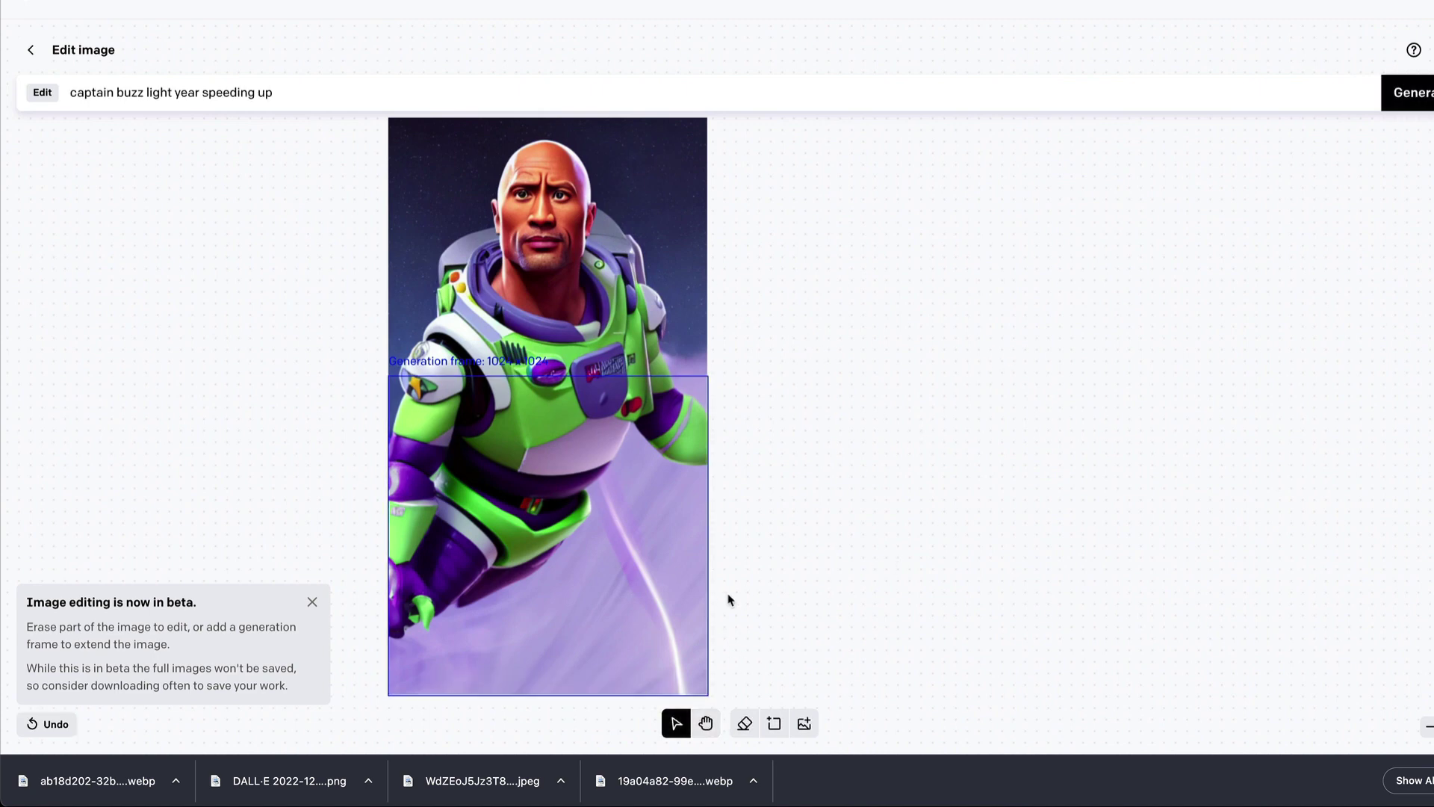
{"action": "left_click", "coordinate": [766, 415]}
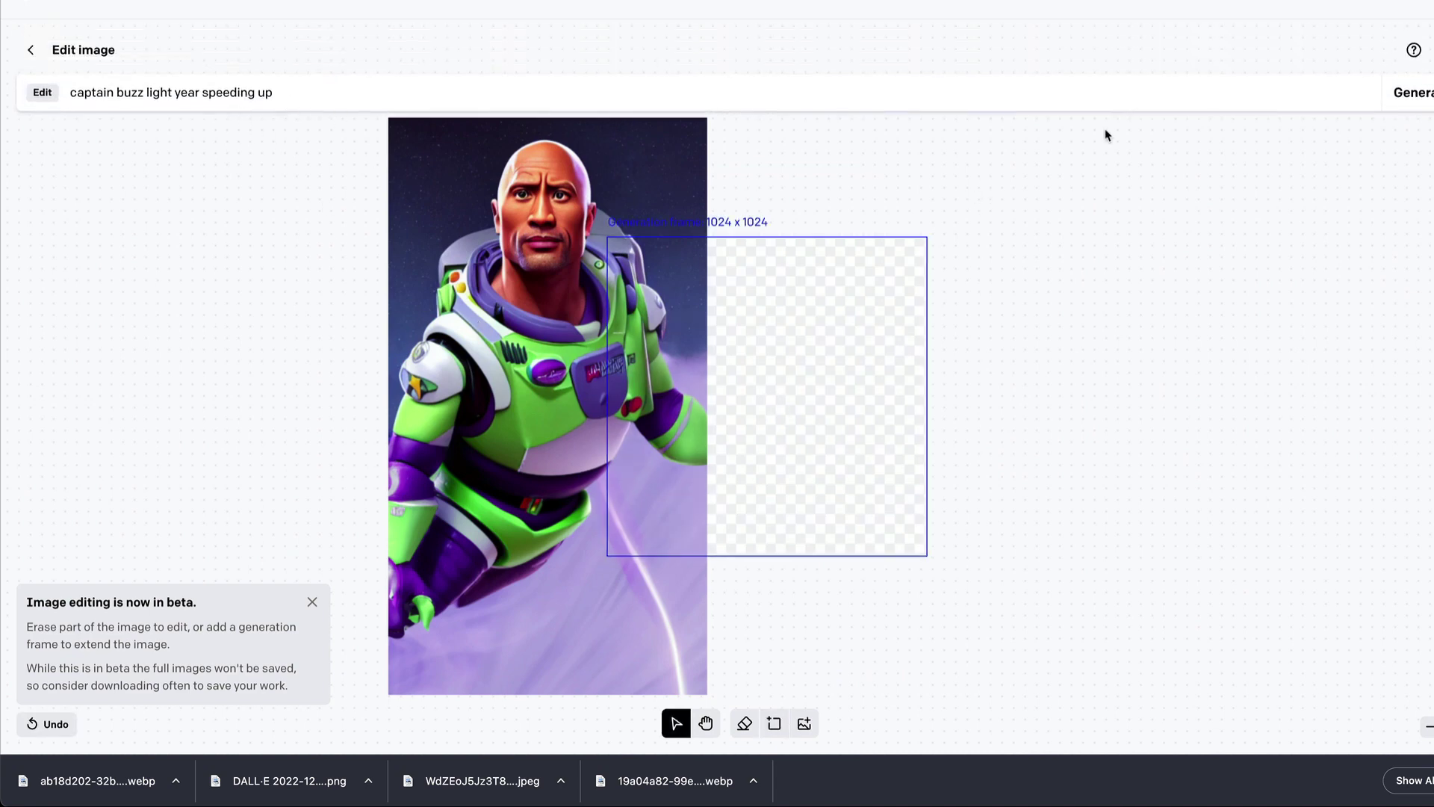
{"action": "left_click", "coordinate": [1412, 93]}
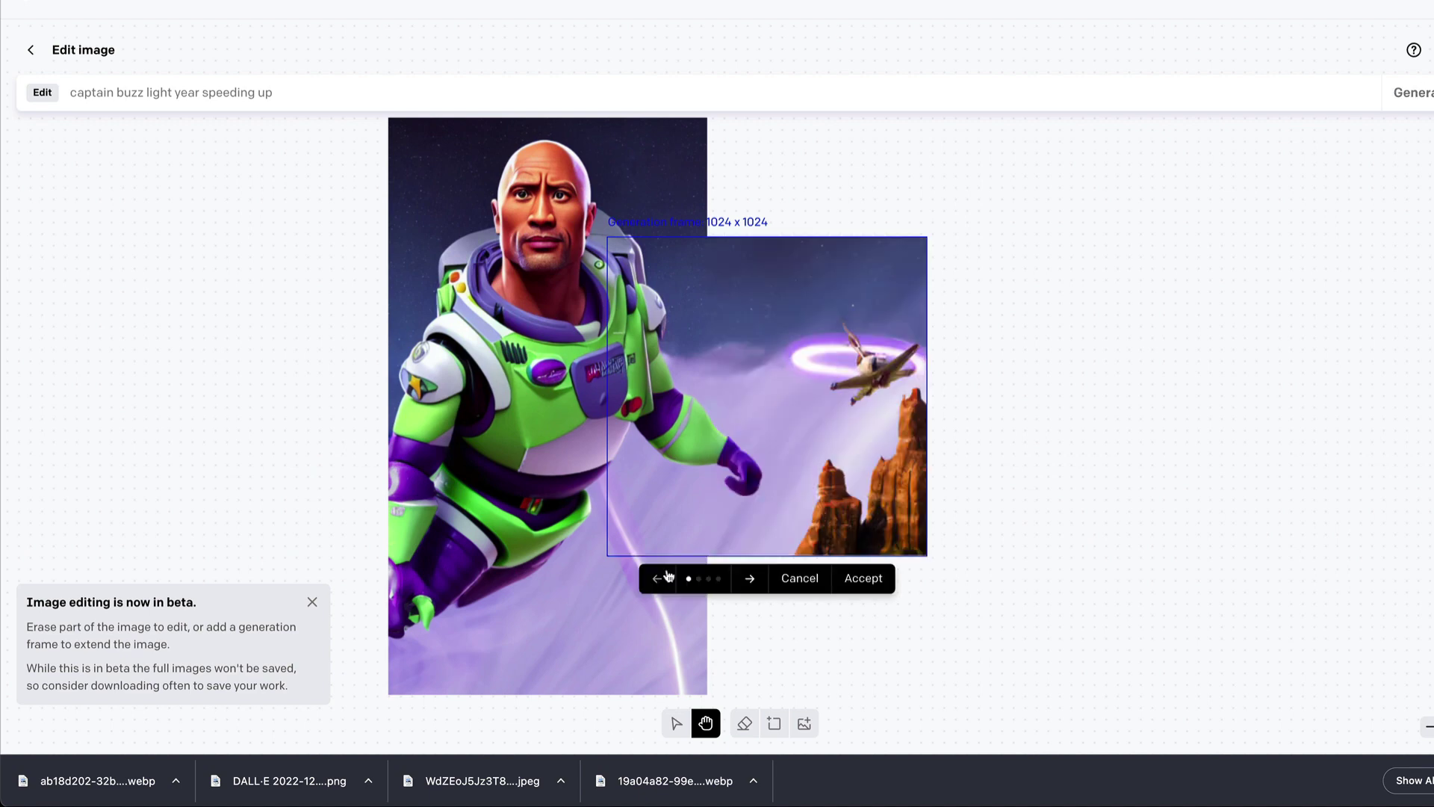
{"action": "scroll", "coordinate": [986, 512], "scroll_direction": "down", "scroll_amount": 3}
{"action": "scroll", "coordinate": [986, 513], "scroll_direction": "up", "scroll_amount": 2}
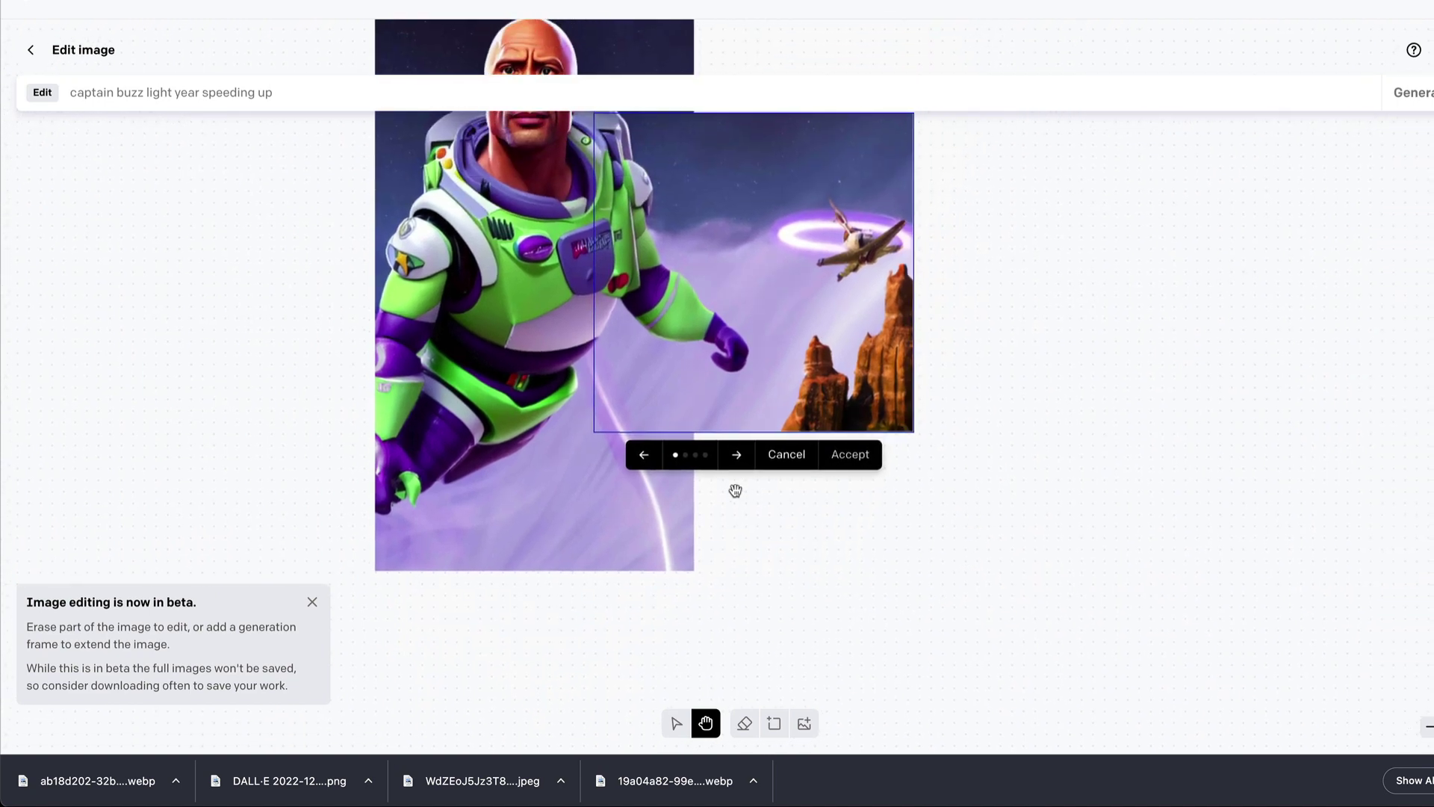
Browse the four right-side variants and accept the jet-and-rock-spires one
{"action": "left_click", "coordinate": [736, 456]}
{"action": "scroll", "coordinate": [724, 481], "scroll_direction": "up", "scroll_amount": 4}
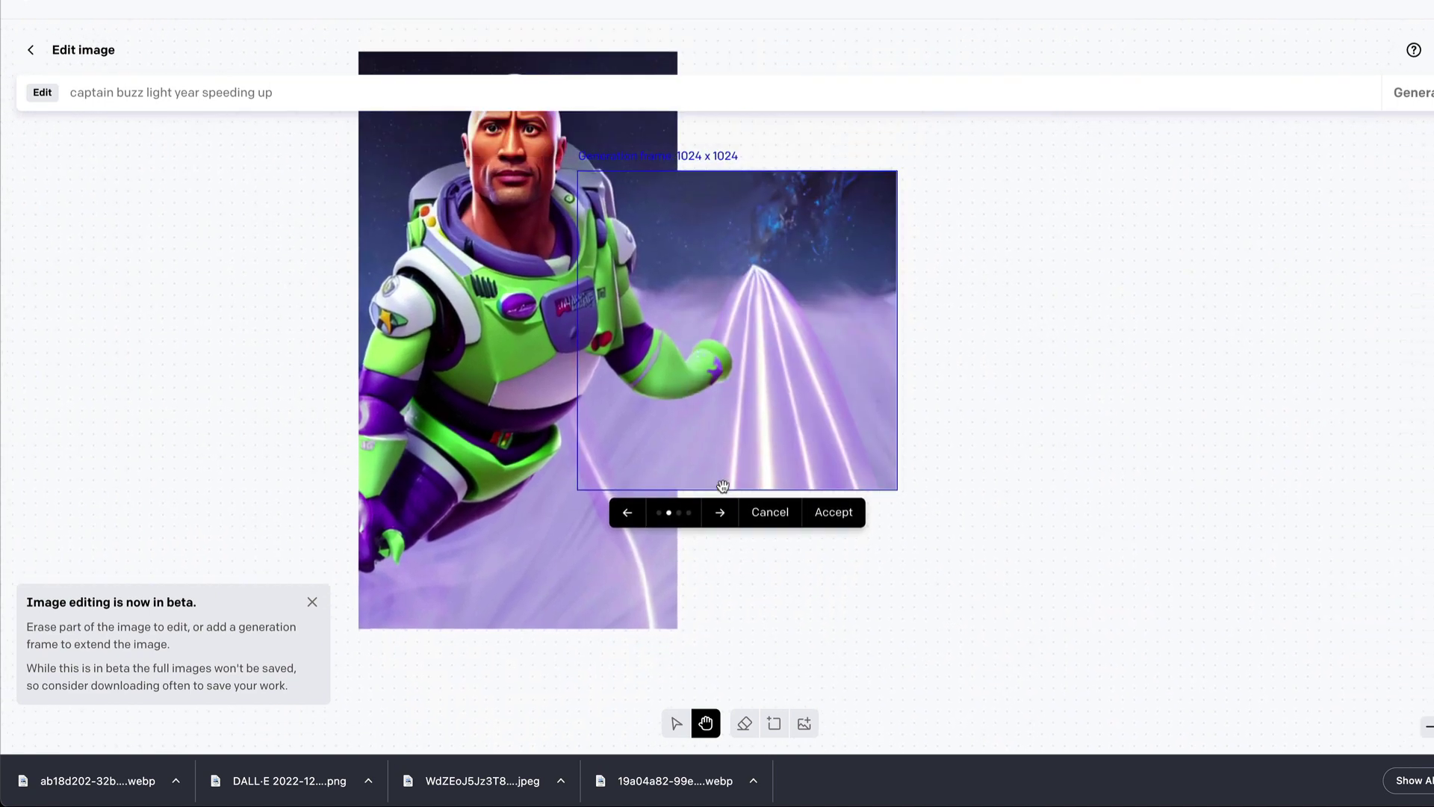
{"action": "left_click", "coordinate": [678, 622]}
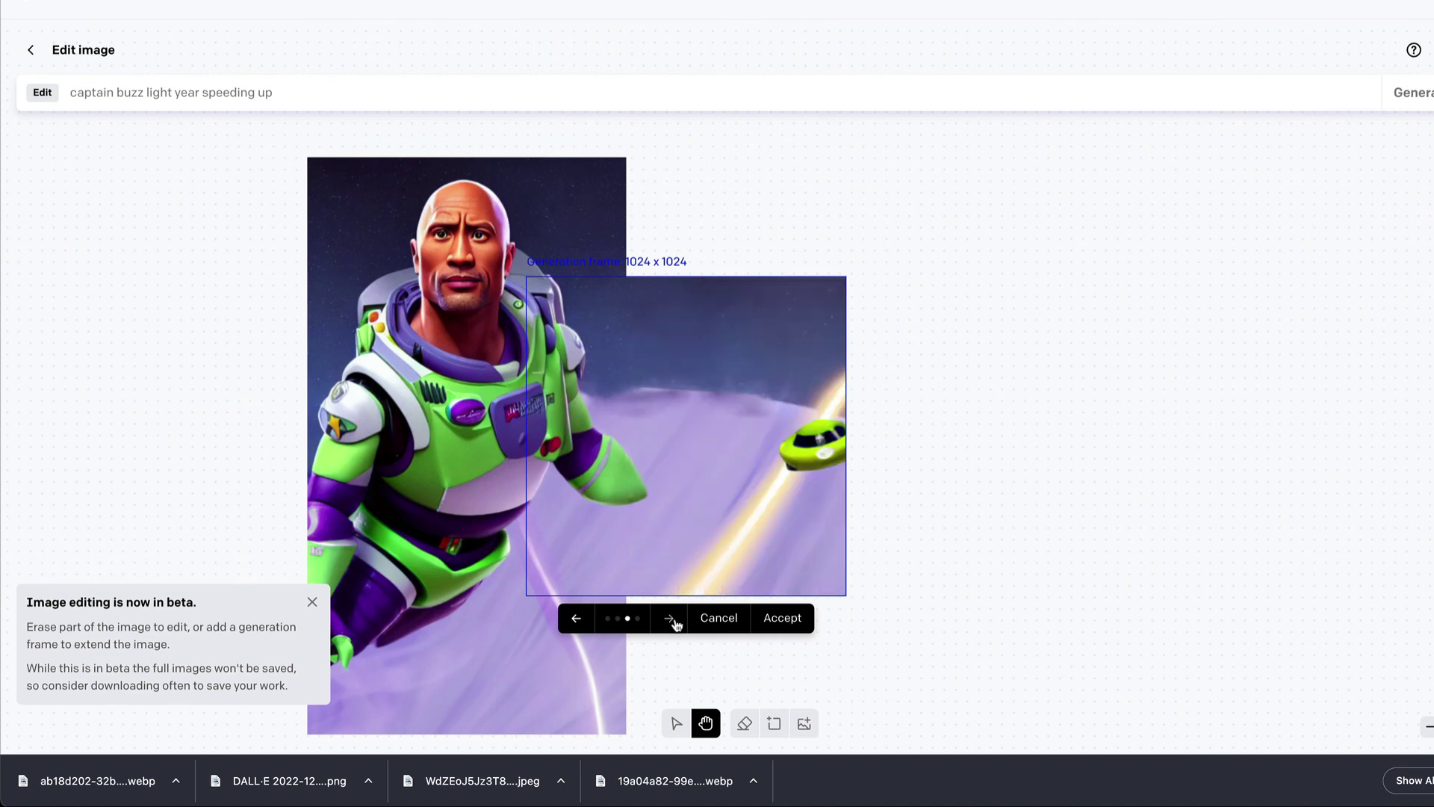
{"action": "left_click", "coordinate": [677, 621]}
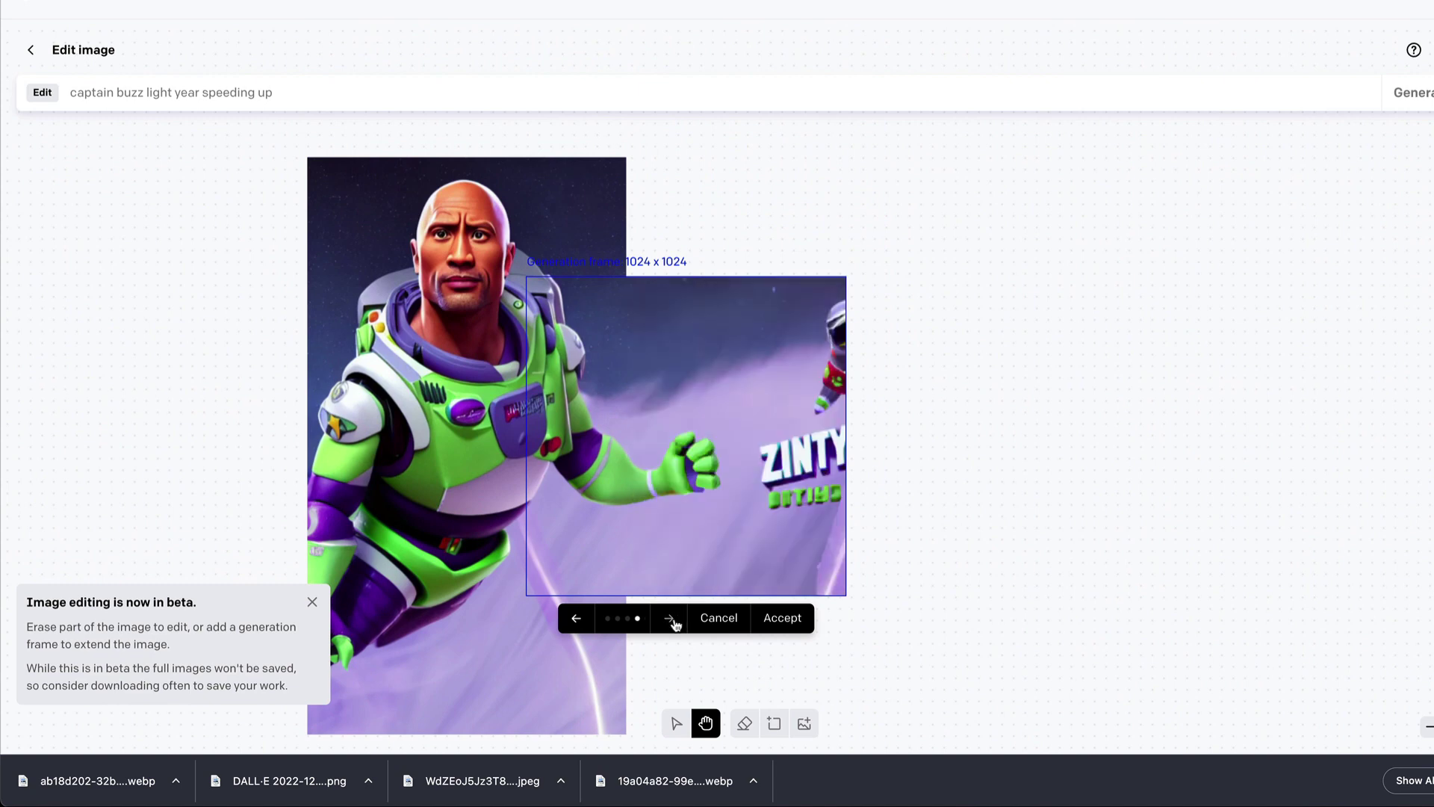
{"action": "left_click", "coordinate": [677, 621]}
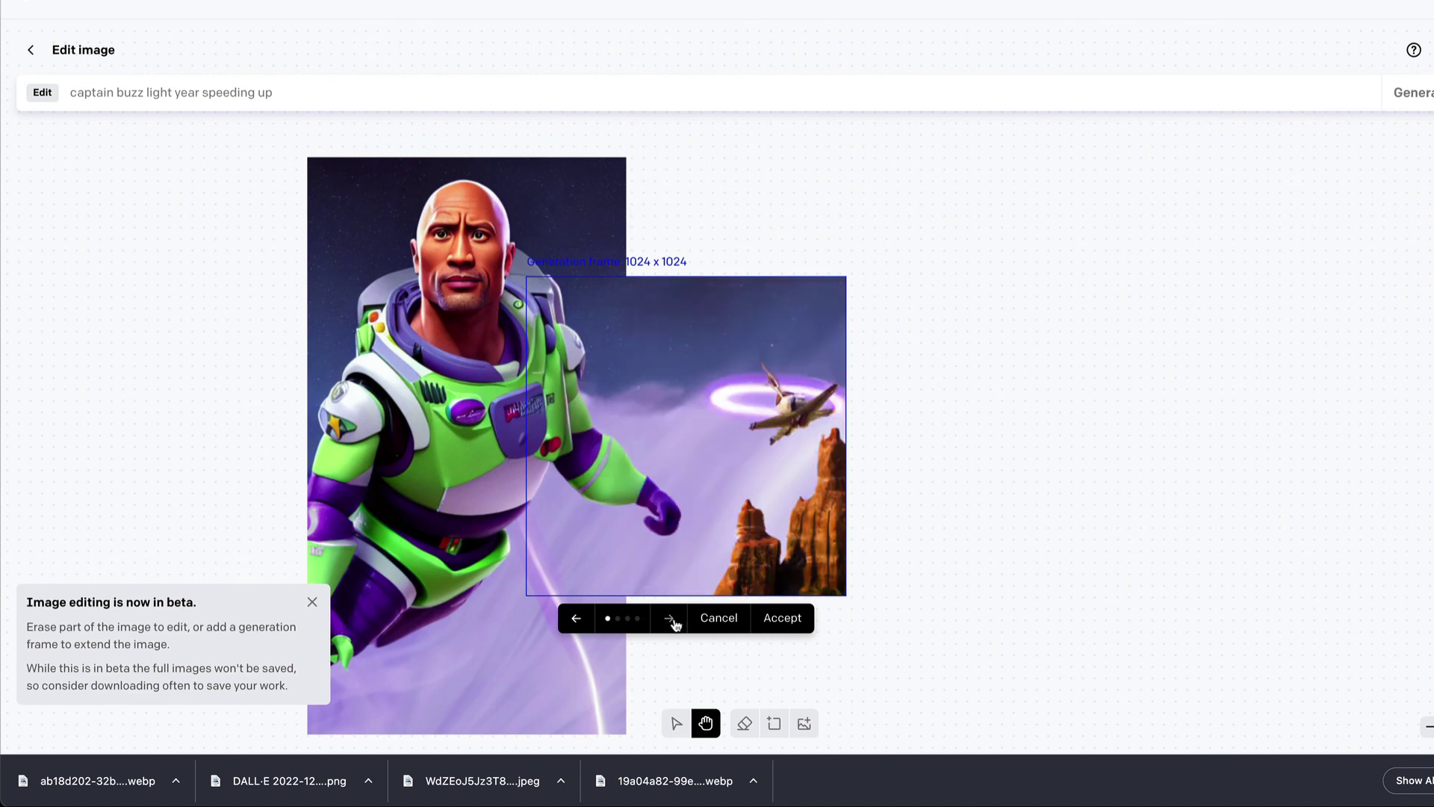
{"action": "scroll", "coordinate": [922, 521], "scroll_direction": "down", "scroll_amount": 5}
{"action": "scroll", "coordinate": [922, 522], "scroll_direction": "left", "scroll_amount": 3}
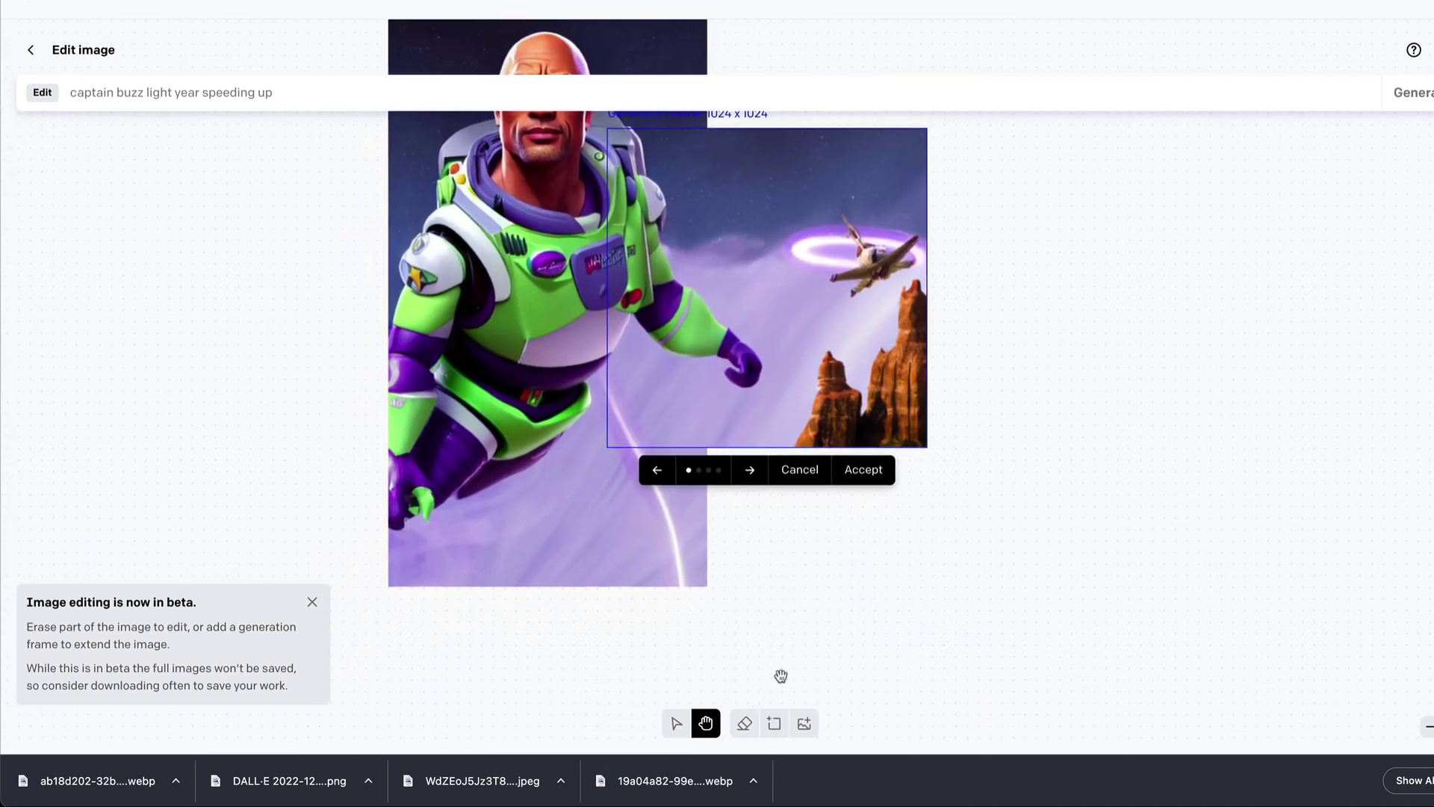
{"action": "left_click", "coordinate": [867, 468]}
{"action": "scroll", "coordinate": [862, 485], "scroll_direction": "up", "scroll_amount": 10}
{"action": "scroll", "coordinate": [862, 485], "scroll_direction": "right", "scroll_amount": 3}
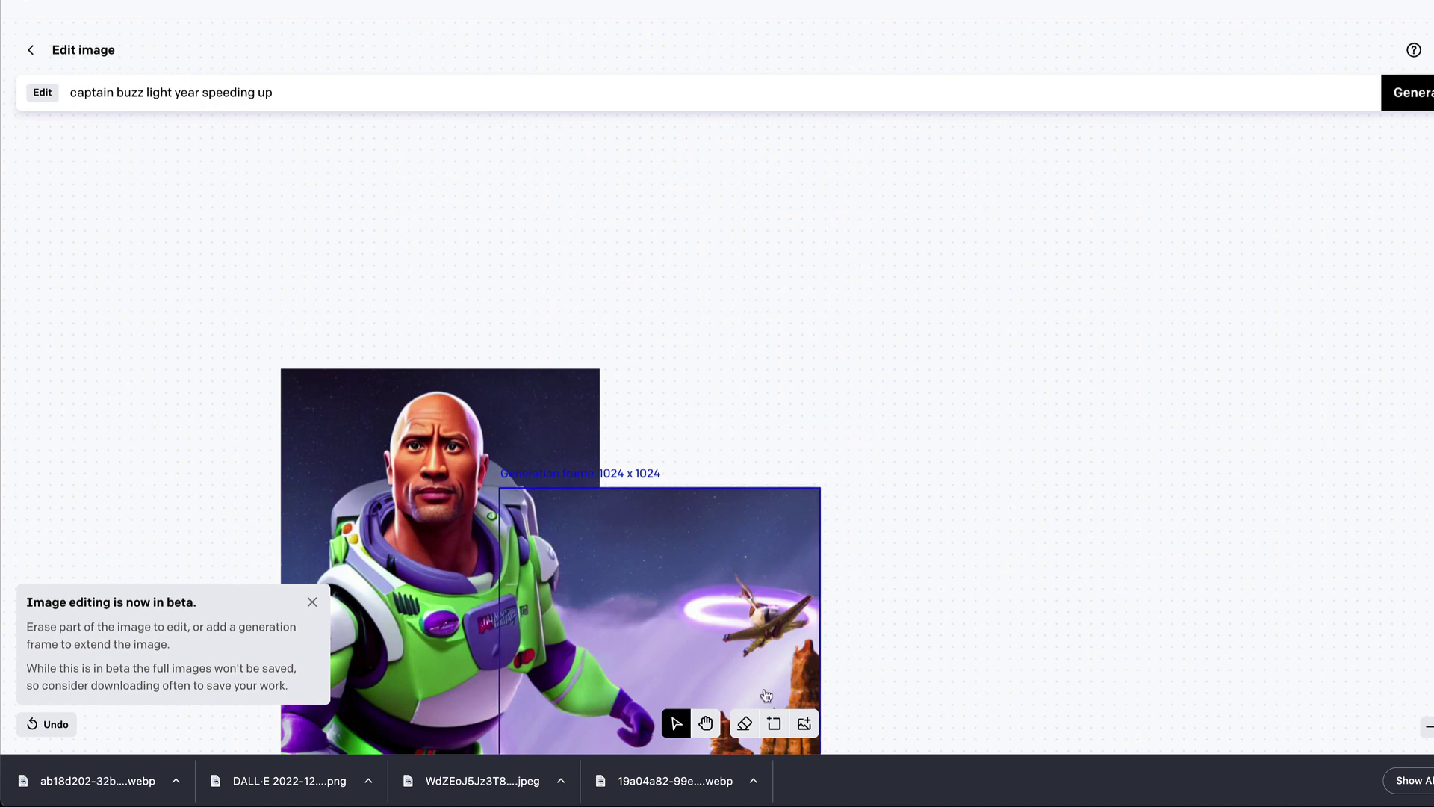
Add a generation frame extending the image up-right and generate content for it
{"action": "left_click", "coordinate": [774, 723]}
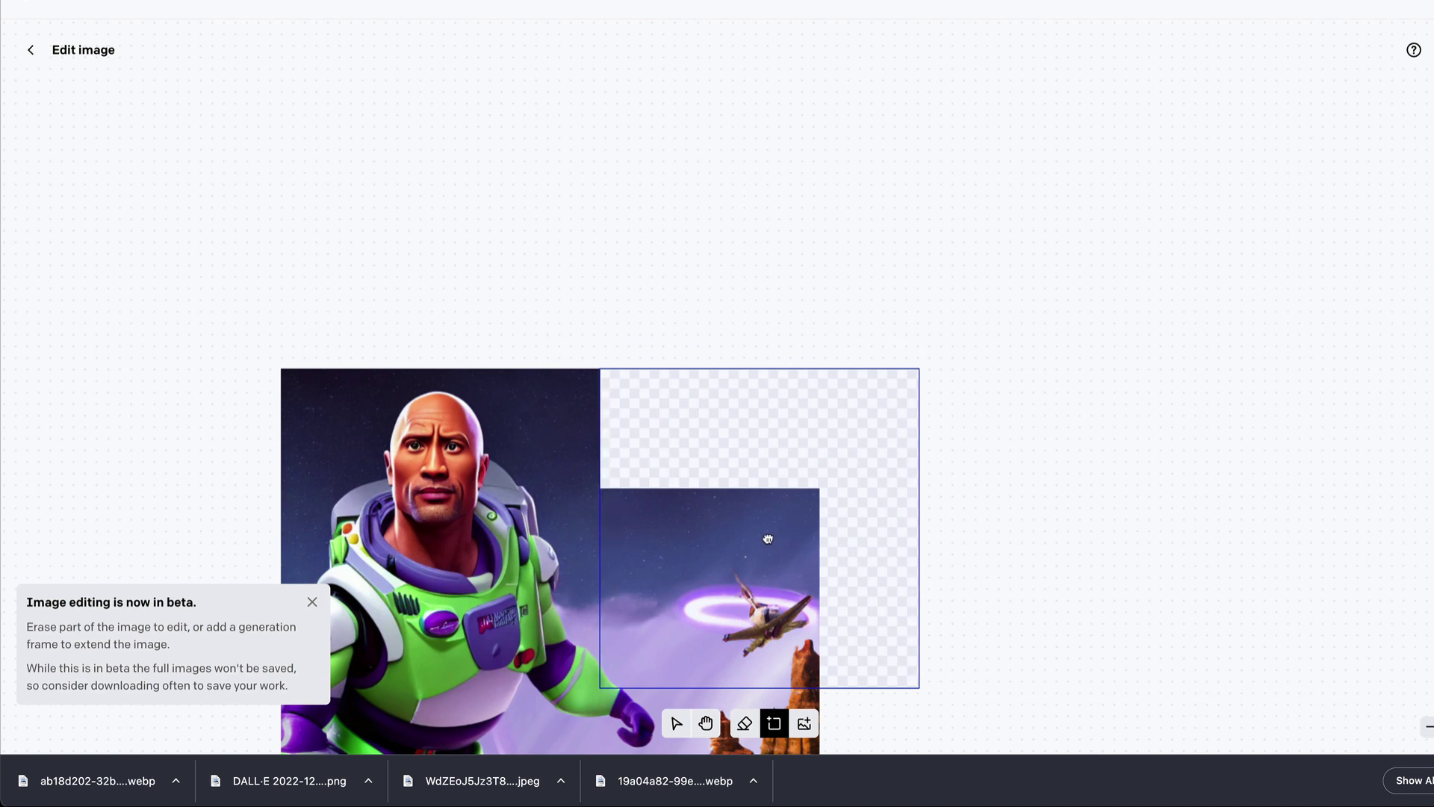
{"action": "left_click", "coordinate": [776, 544]}
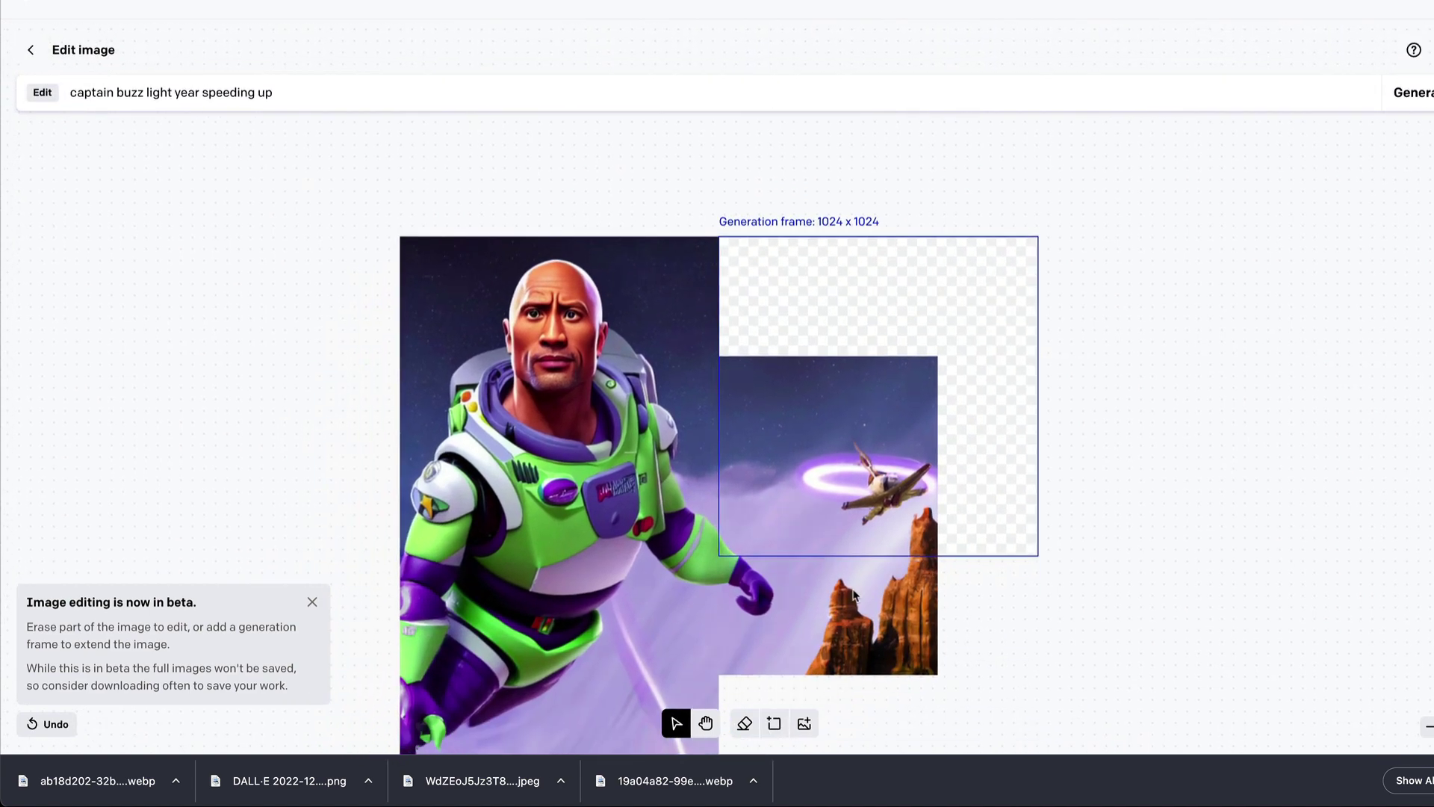
{"action": "left_click", "coordinate": [1409, 90]}
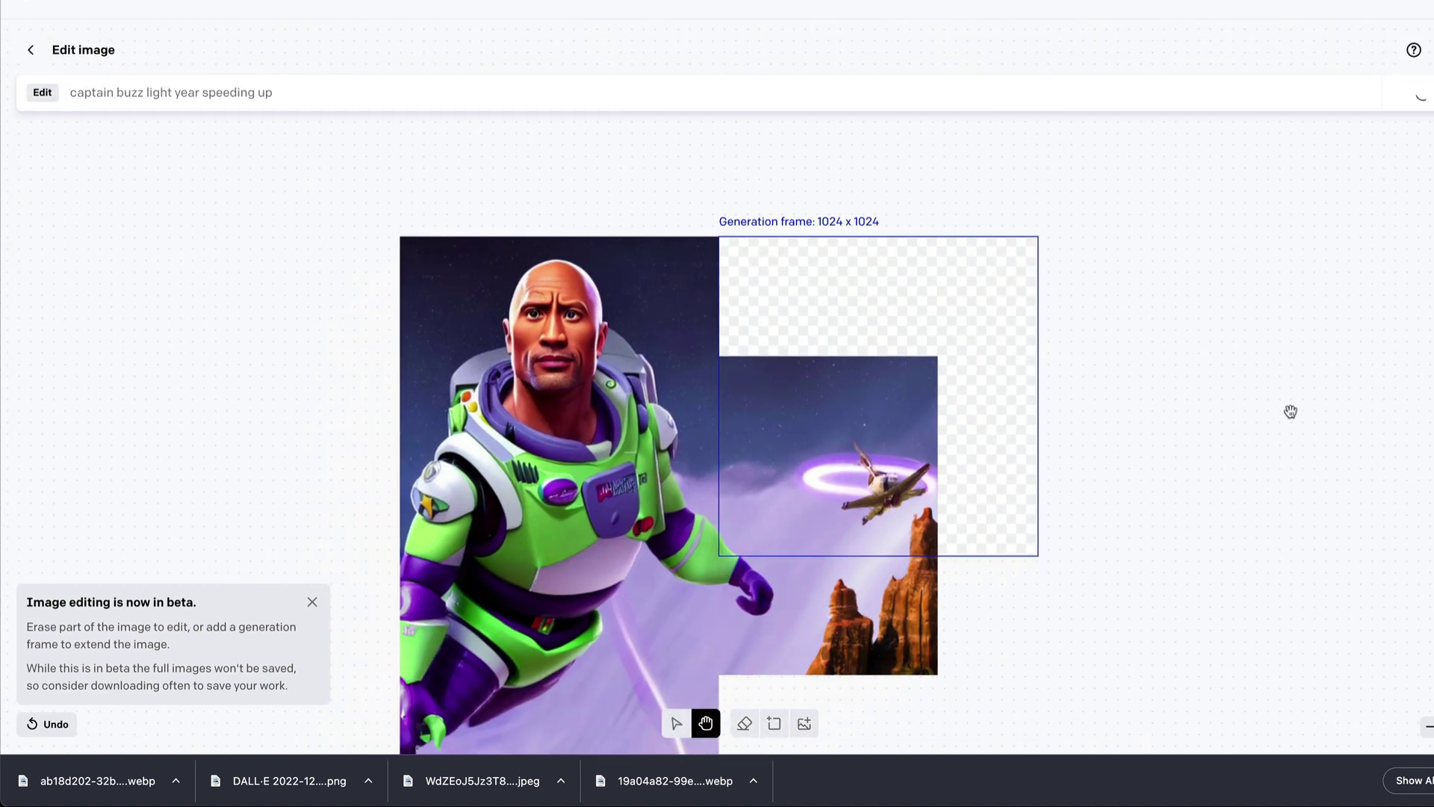
{"action": "scroll", "coordinate": [1291, 412], "scroll_direction": "down", "scroll_amount": 4}
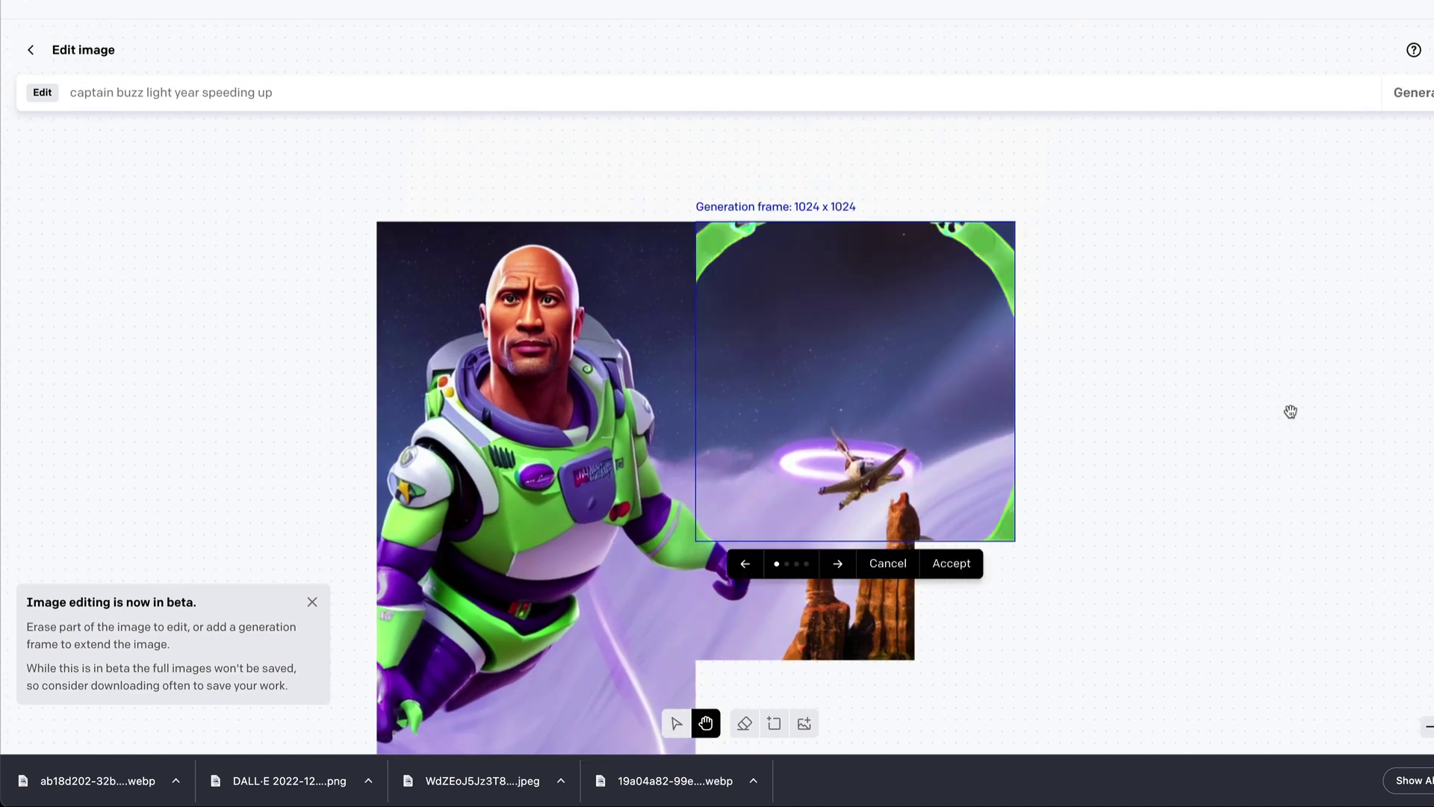
Browse the upper-right variants and accept the fourth, starry-sky one
{"action": "left_click", "coordinate": [816, 580]}
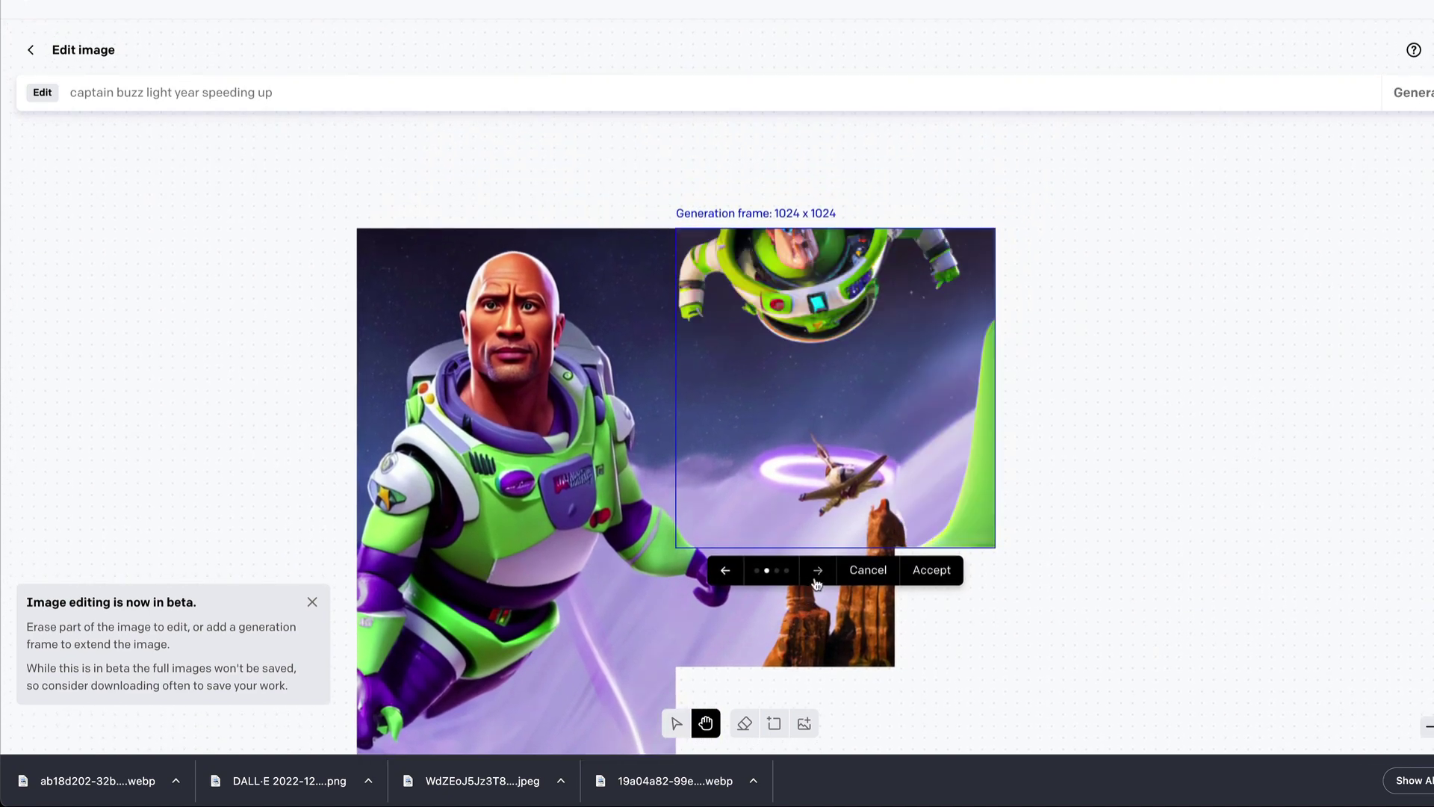
{"action": "left_click", "coordinate": [817, 571]}
{"action": "left_click", "coordinate": [817, 572]}
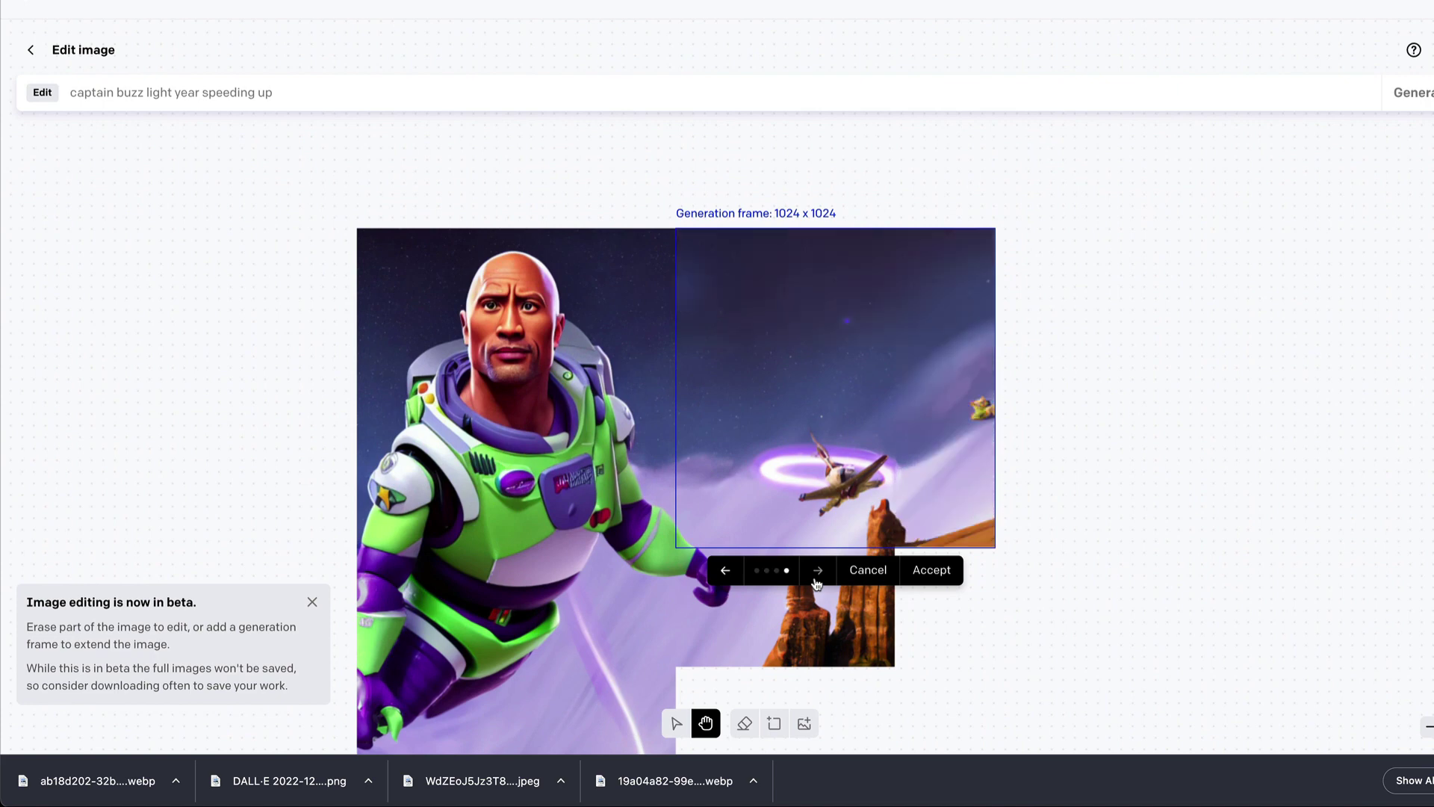
{"action": "scroll", "coordinate": [1059, 538], "scroll_direction": "down", "scroll_amount": 3}
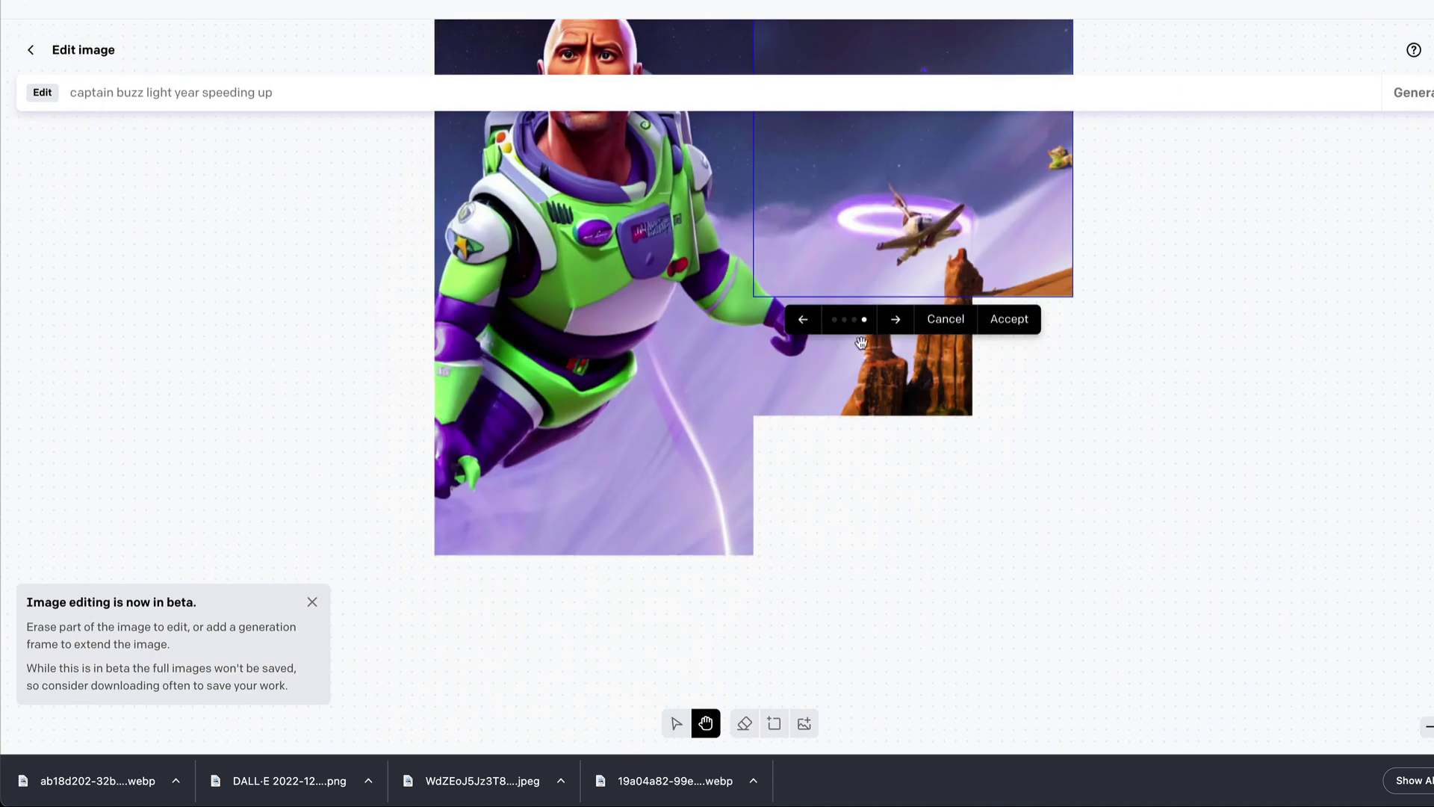
{"action": "left_click", "coordinate": [1019, 327]}
{"action": "scroll", "coordinate": [1060, 487], "scroll_direction": "down", "scroll_amount": 1}
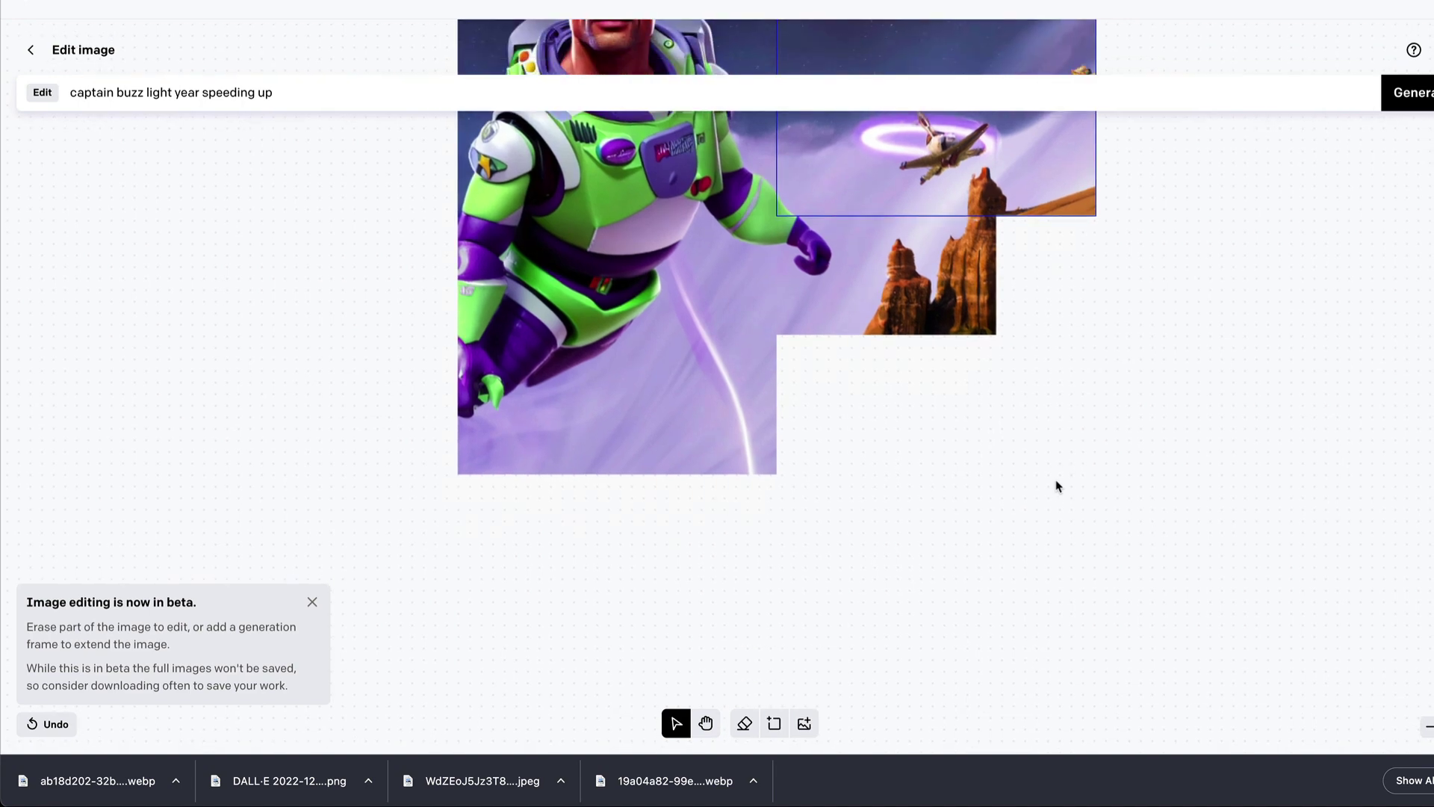
Place a generation frame below Buzz's lower body
{"action": "scroll", "coordinate": [1056, 485], "scroll_direction": "up", "scroll_amount": 3}
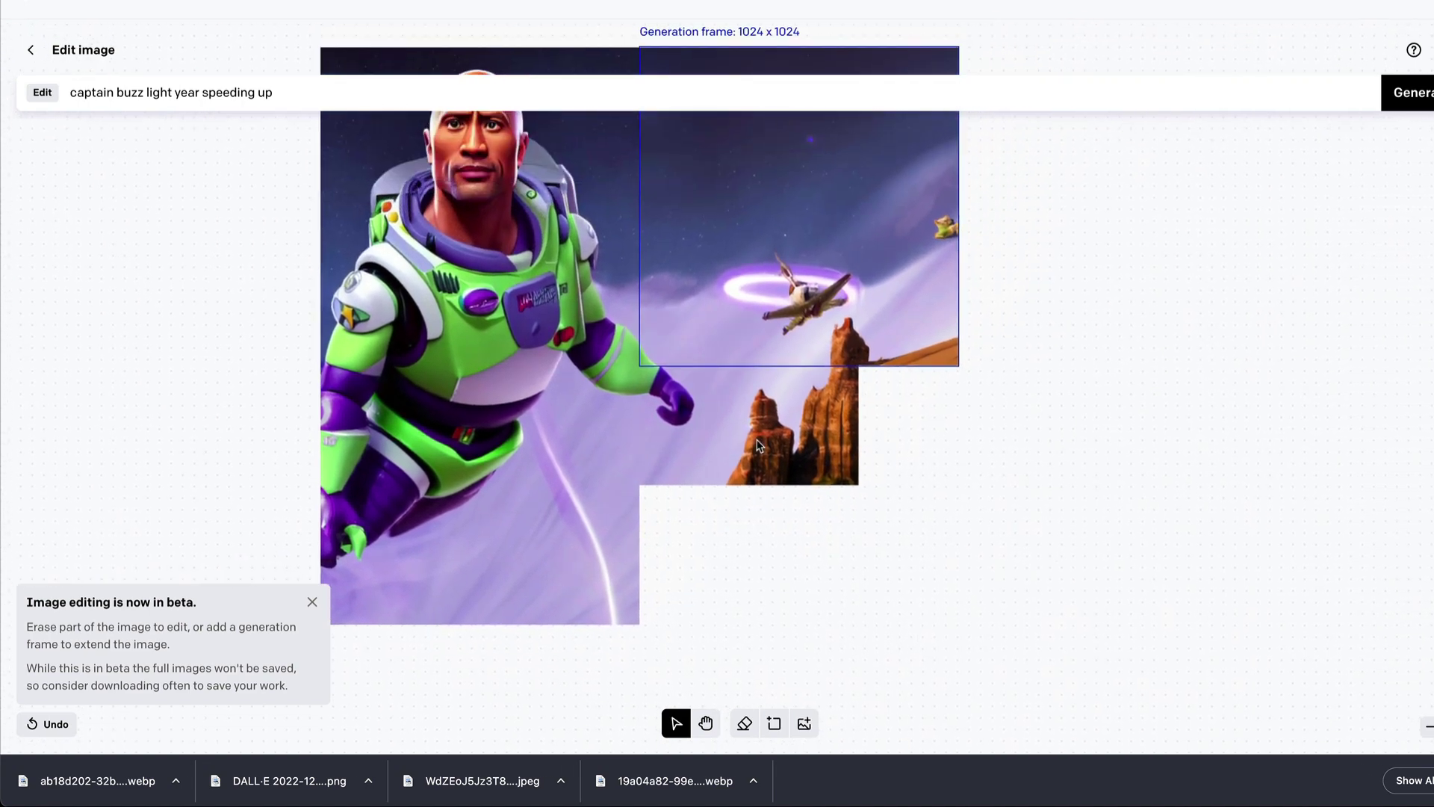
{"action": "left_click", "coordinate": [774, 723]}
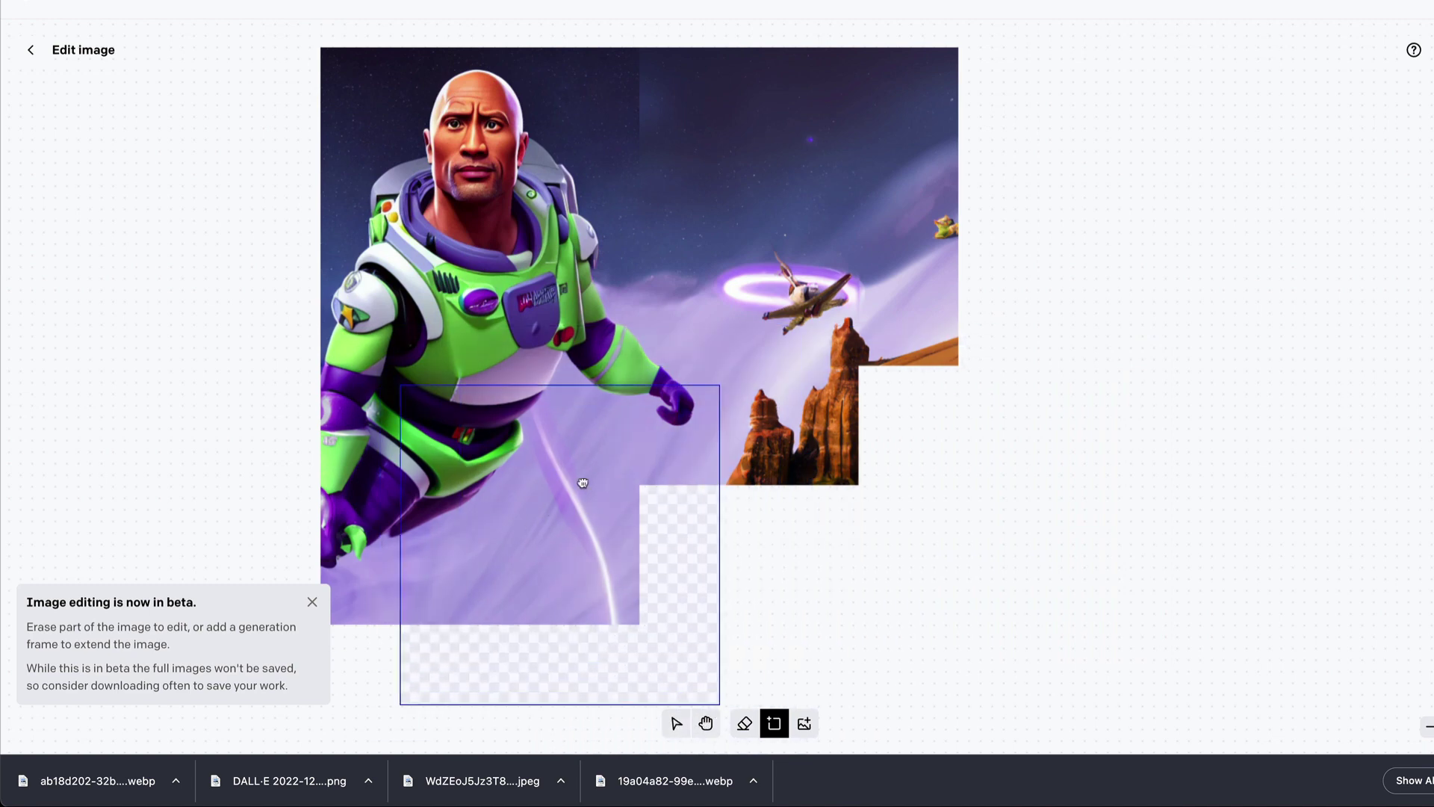
{"action": "scroll", "coordinate": [605, 471], "scroll_direction": "left", "scroll_amount": 3}
{"action": "scroll", "coordinate": [605, 472], "scroll_direction": "down", "scroll_amount": 2}
{"action": "left_click", "coordinate": [311, 606]}
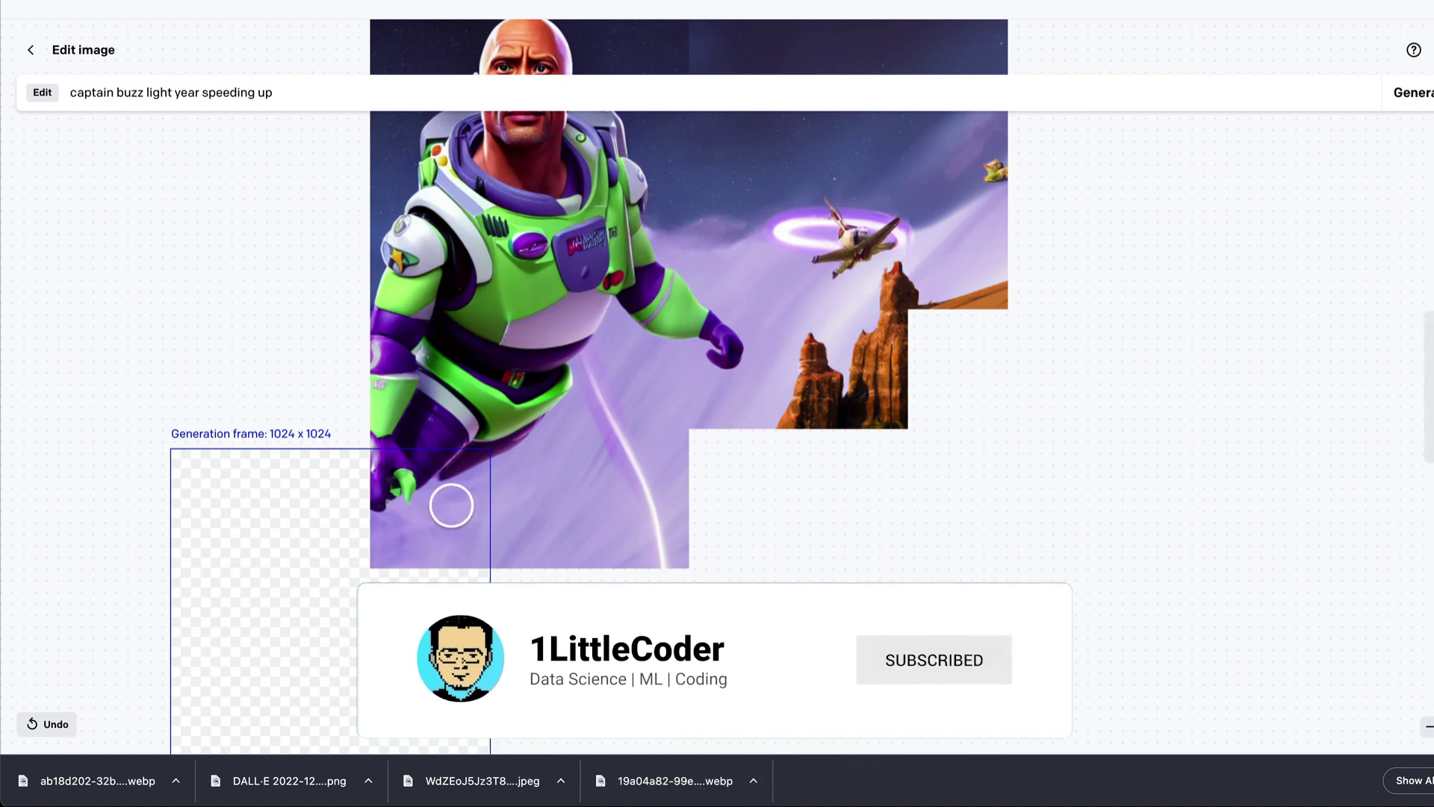
Erase Buzz's lower body and background, then cover the cleared area with a new frame
{"action": "mouse_move", "coordinate": [399, 455]}
{"action": "left_mouse_down"}
{"action": "mouse_move", "coordinate": [388, 532]}
{"action": "mouse_move", "coordinate": [609, 446]}
{"action": "mouse_move", "coordinate": [531, 397]}
{"action": "mouse_move", "coordinate": [375, 500]}
{"action": "mouse_move", "coordinate": [633, 539]}
{"action": "mouse_move", "coordinate": [606, 529]}
{"action": "mouse_move", "coordinate": [623, 492]}
{"action": "mouse_move", "coordinate": [601, 489]}
{"action": "mouse_move", "coordinate": [639, 516]}
{"action": "mouse_move", "coordinate": [662, 467]}
{"action": "mouse_move", "coordinate": [655, 508]}
{"action": "mouse_move", "coordinate": [666, 484]}
{"action": "mouse_move", "coordinate": [465, 468]}
{"action": "mouse_move", "coordinate": [461, 527]}
{"action": "mouse_move", "coordinate": [551, 420]}
{"action": "mouse_move", "coordinate": [663, 436]}
{"action": "mouse_move", "coordinate": [698, 476]}
{"action": "mouse_move", "coordinate": [308, 610]}
{"action": "mouse_move", "coordinate": [491, 537]}
{"action": "mouse_move", "coordinate": [608, 531]}
{"action": "mouse_move", "coordinate": [682, 547]}
{"action": "mouse_move", "coordinate": [564, 570]}
{"action": "mouse_move", "coordinate": [691, 570]}
{"action": "left_mouse_up"}
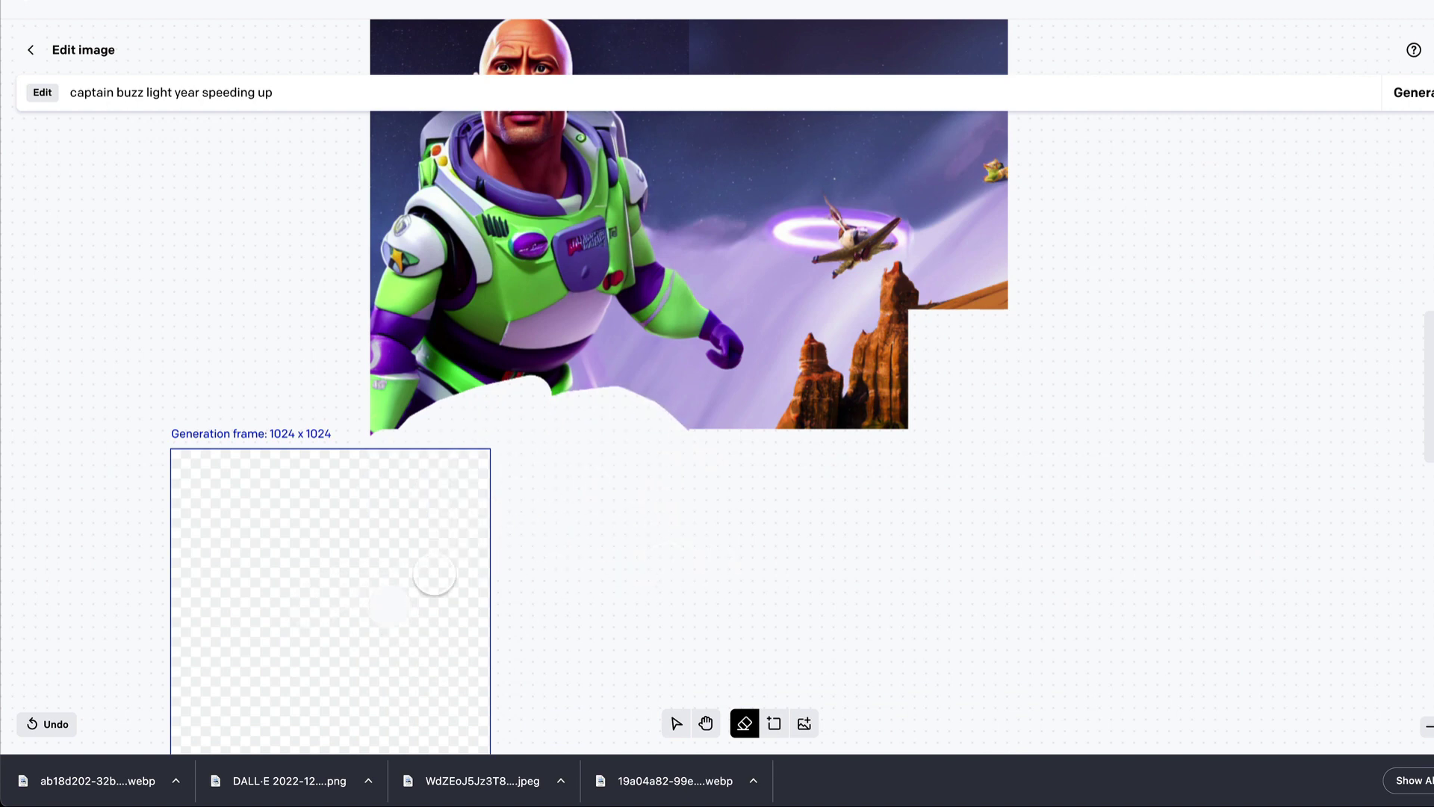
{"action": "left_click", "coordinate": [774, 723]}
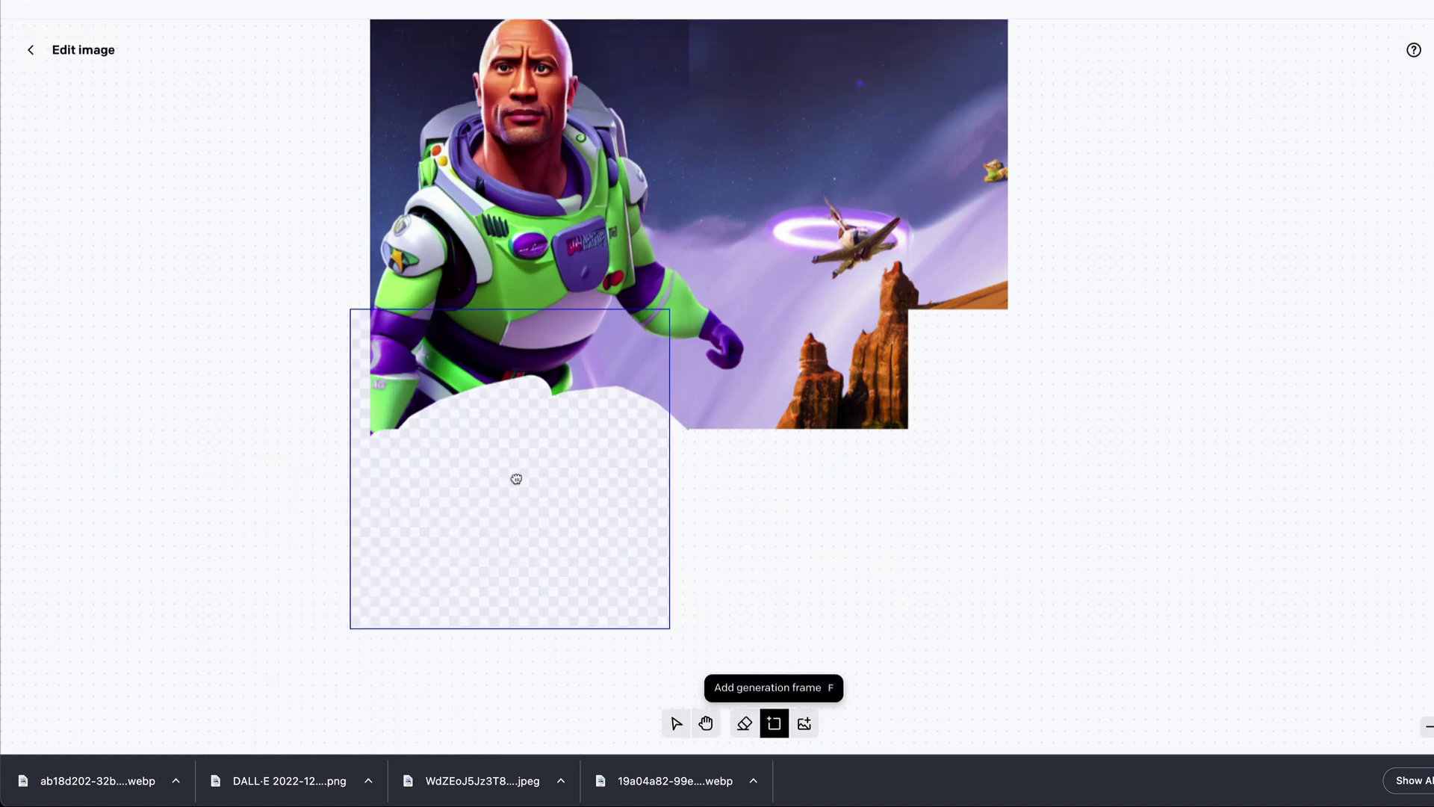
{"action": "left_click", "coordinate": [543, 517]}
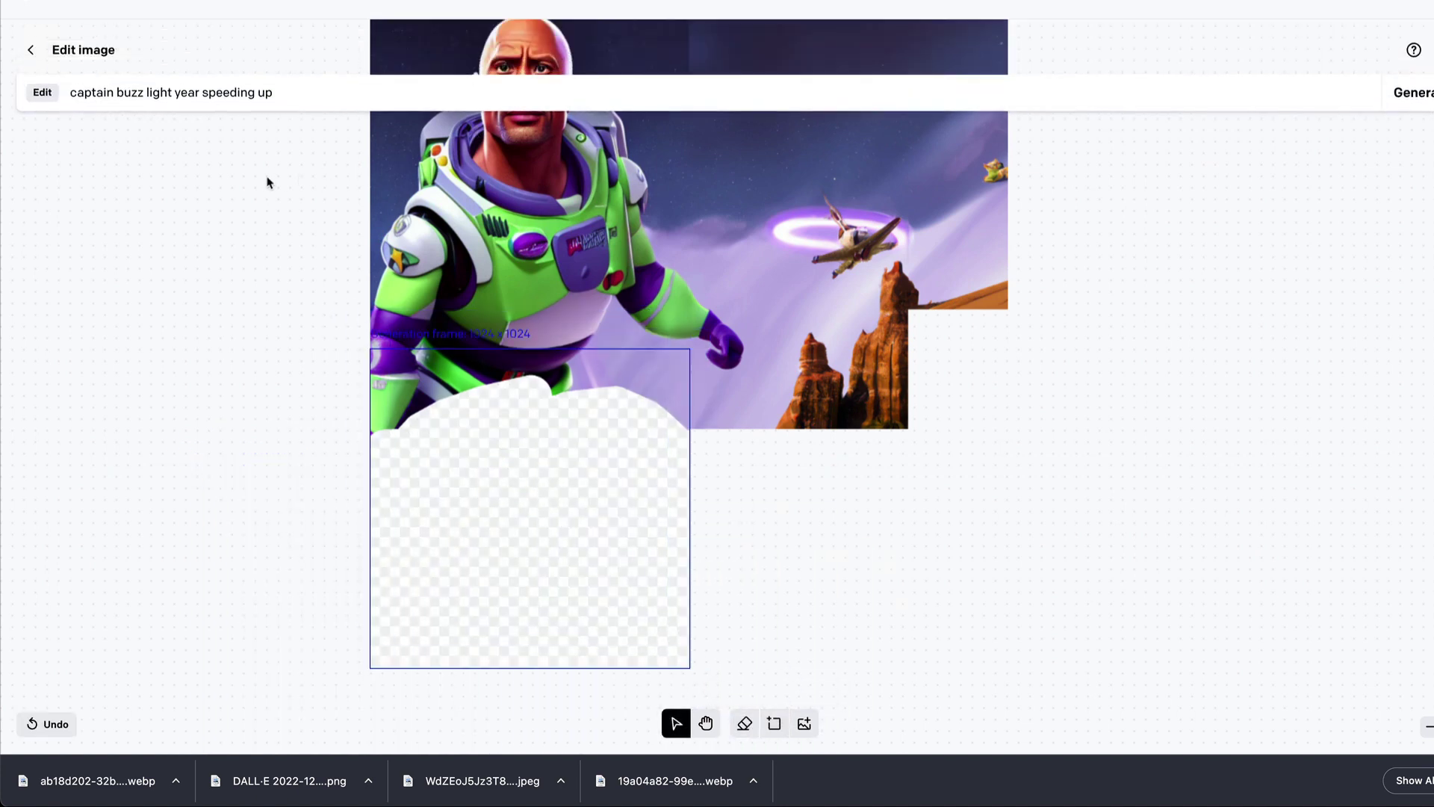
Prefix the prompt with 'full astronaut body of' and generate the lower body
{"action": "left_click", "coordinate": [74, 92]}
{"action": "type", "text": "full a"}
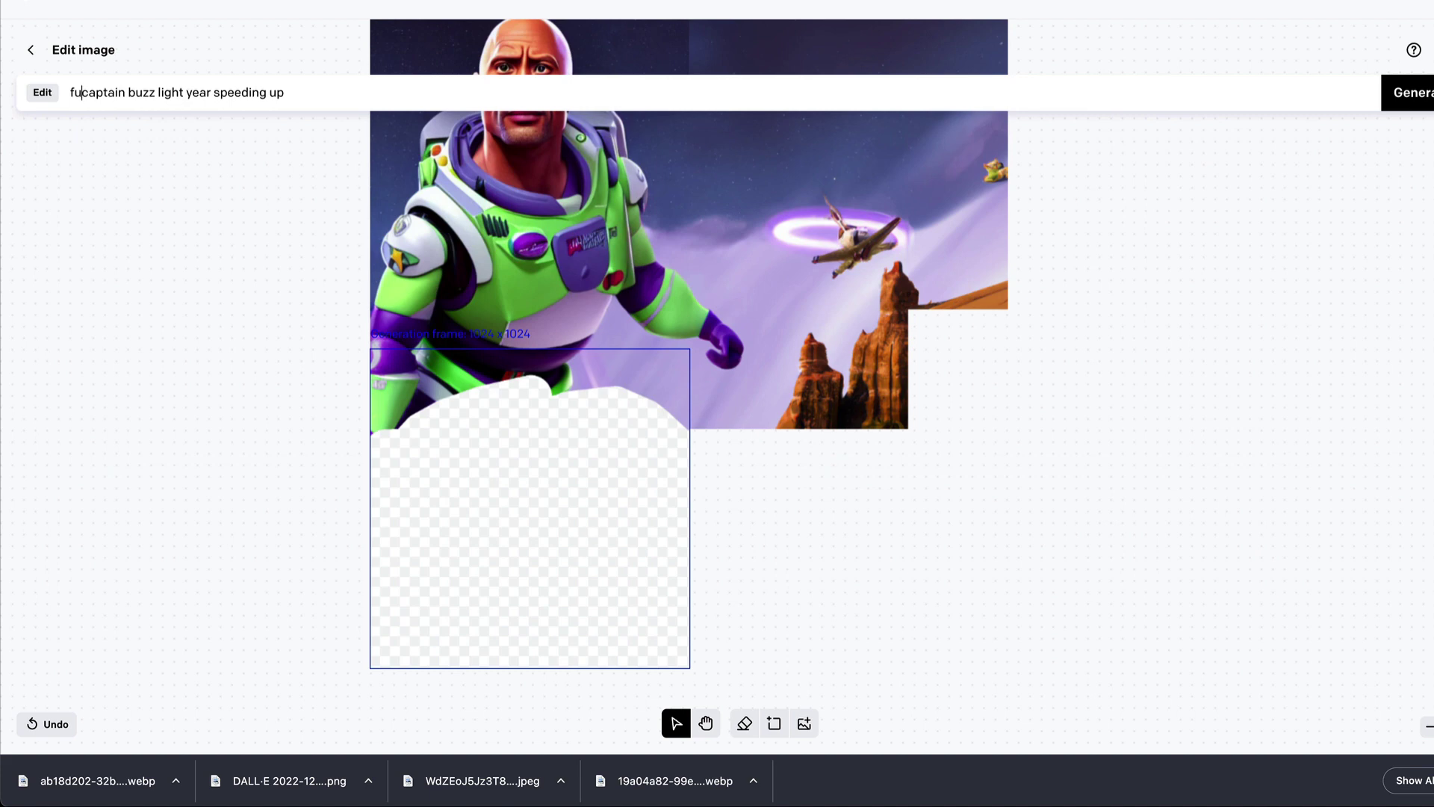
{"action": "type", "text": "stronaut "}
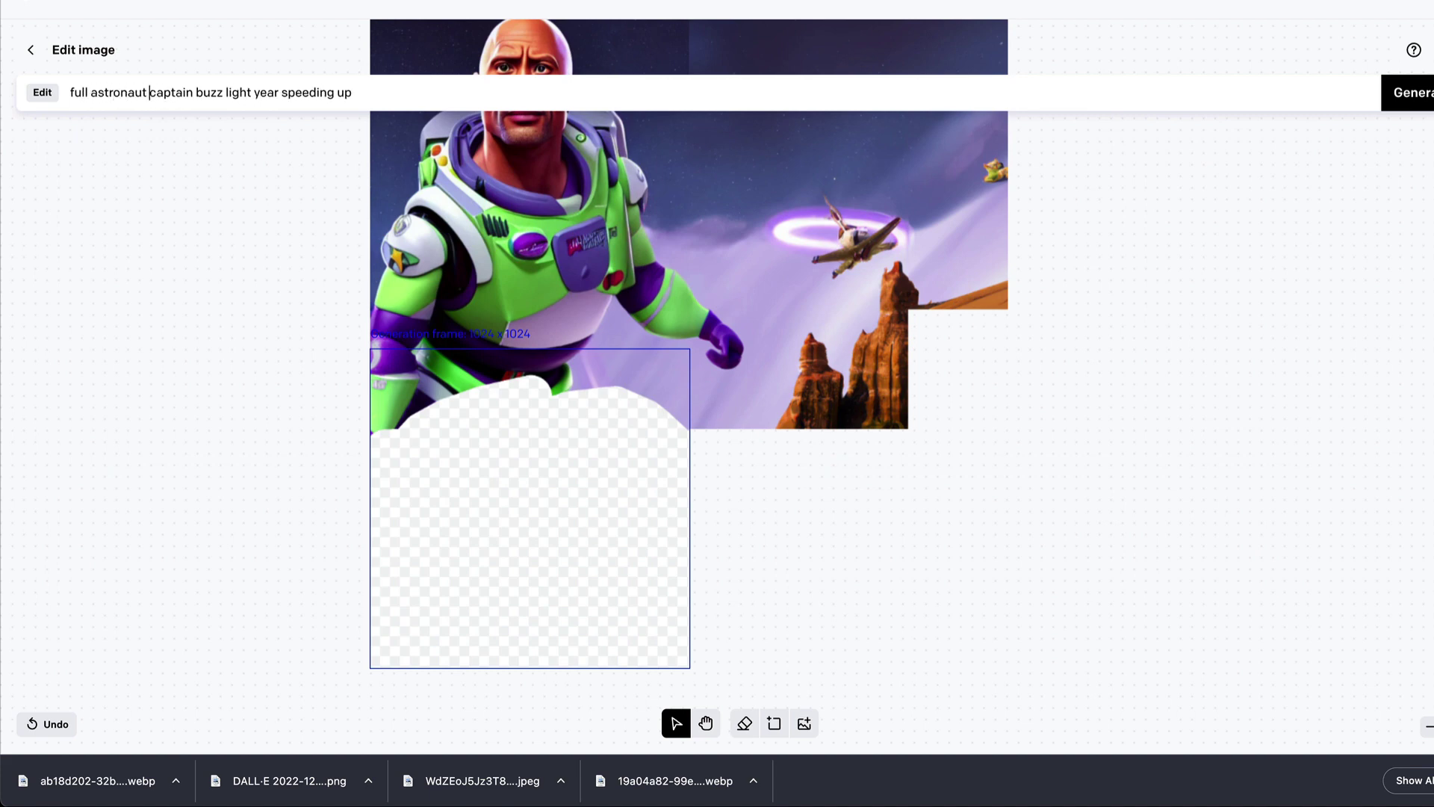
{"action": "type", "text": "body of"}
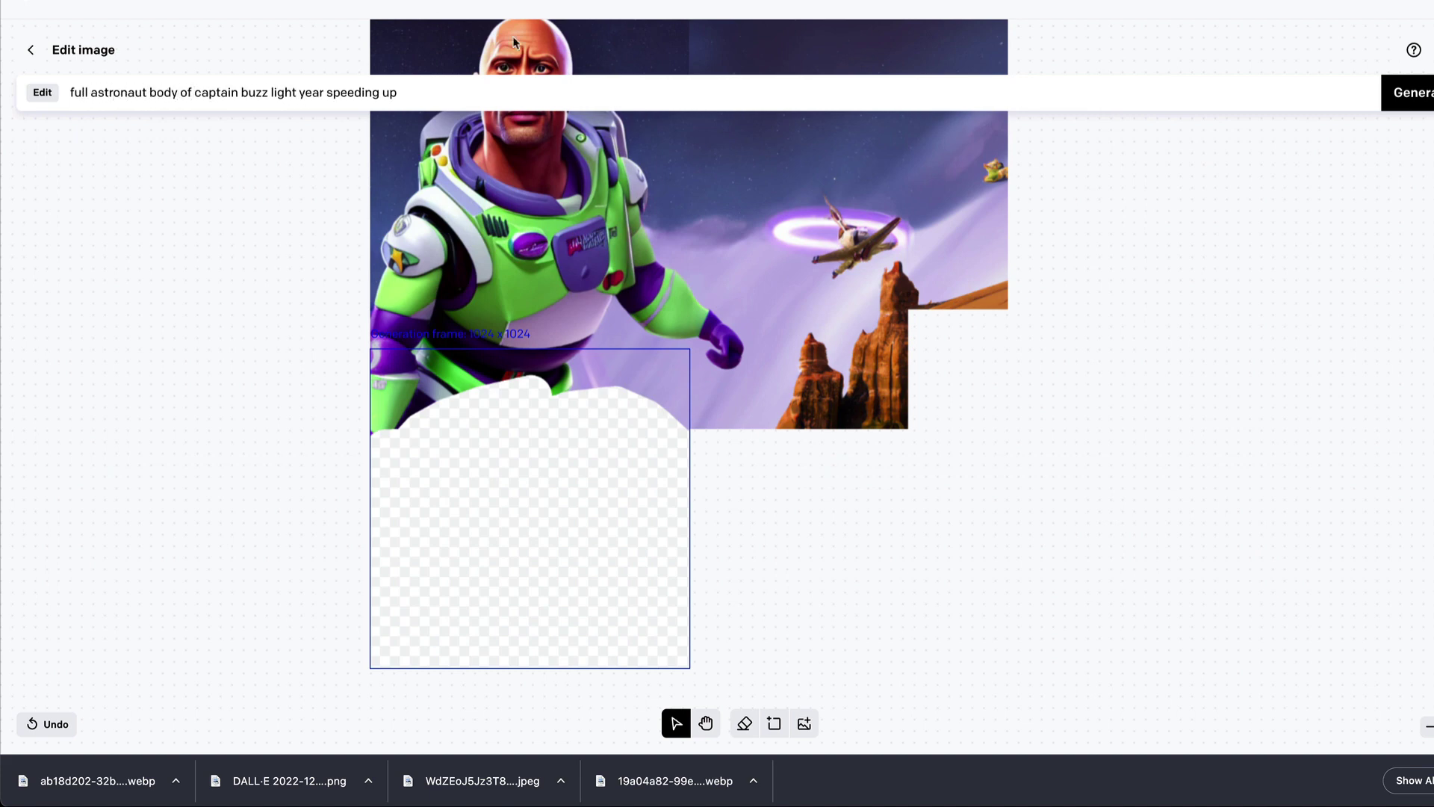
{"action": "left_click", "coordinate": [1408, 93]}
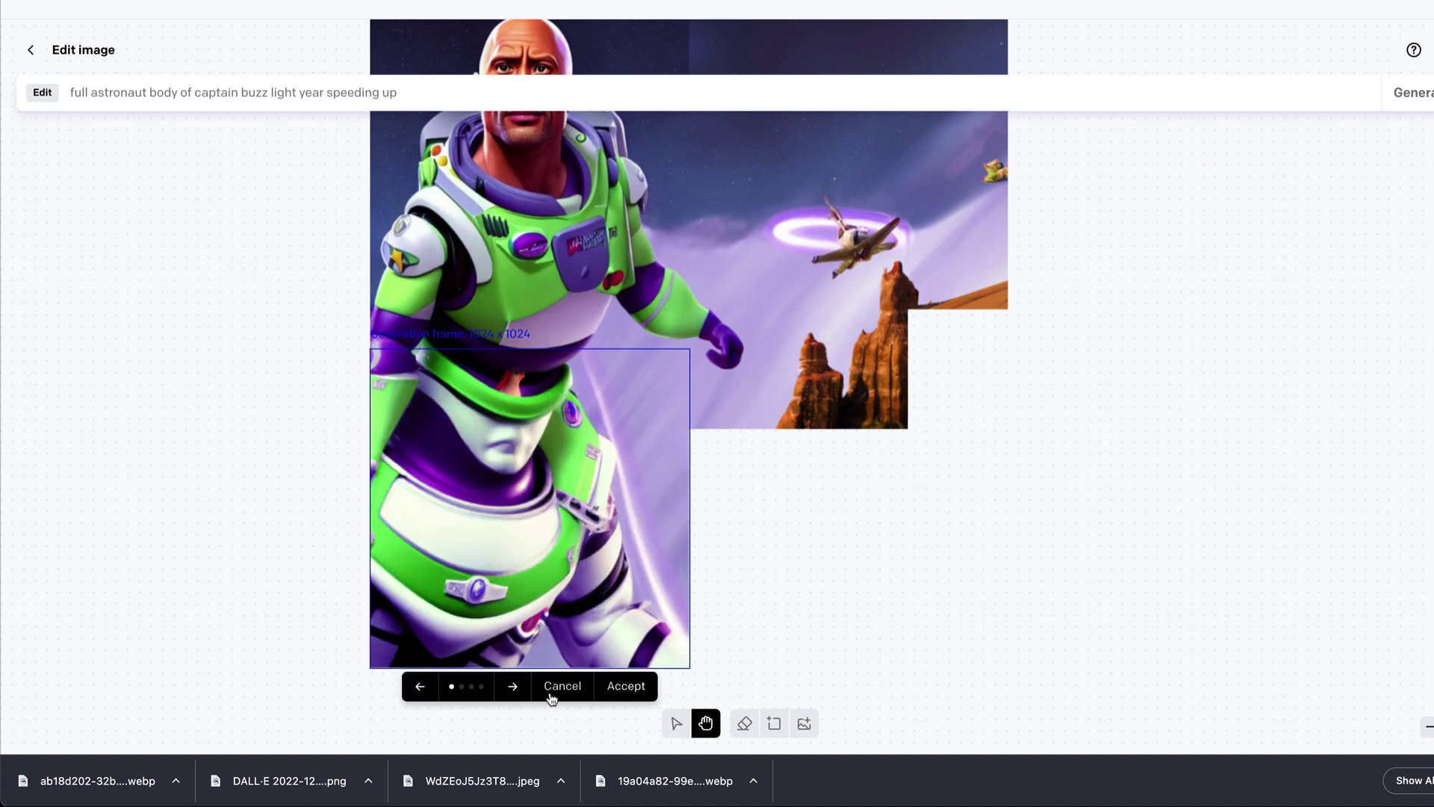
Cycle through the four lower-body variants, stopping on the second
{"action": "left_click", "coordinate": [514, 687]}
{"action": "left_click", "coordinate": [514, 686]}
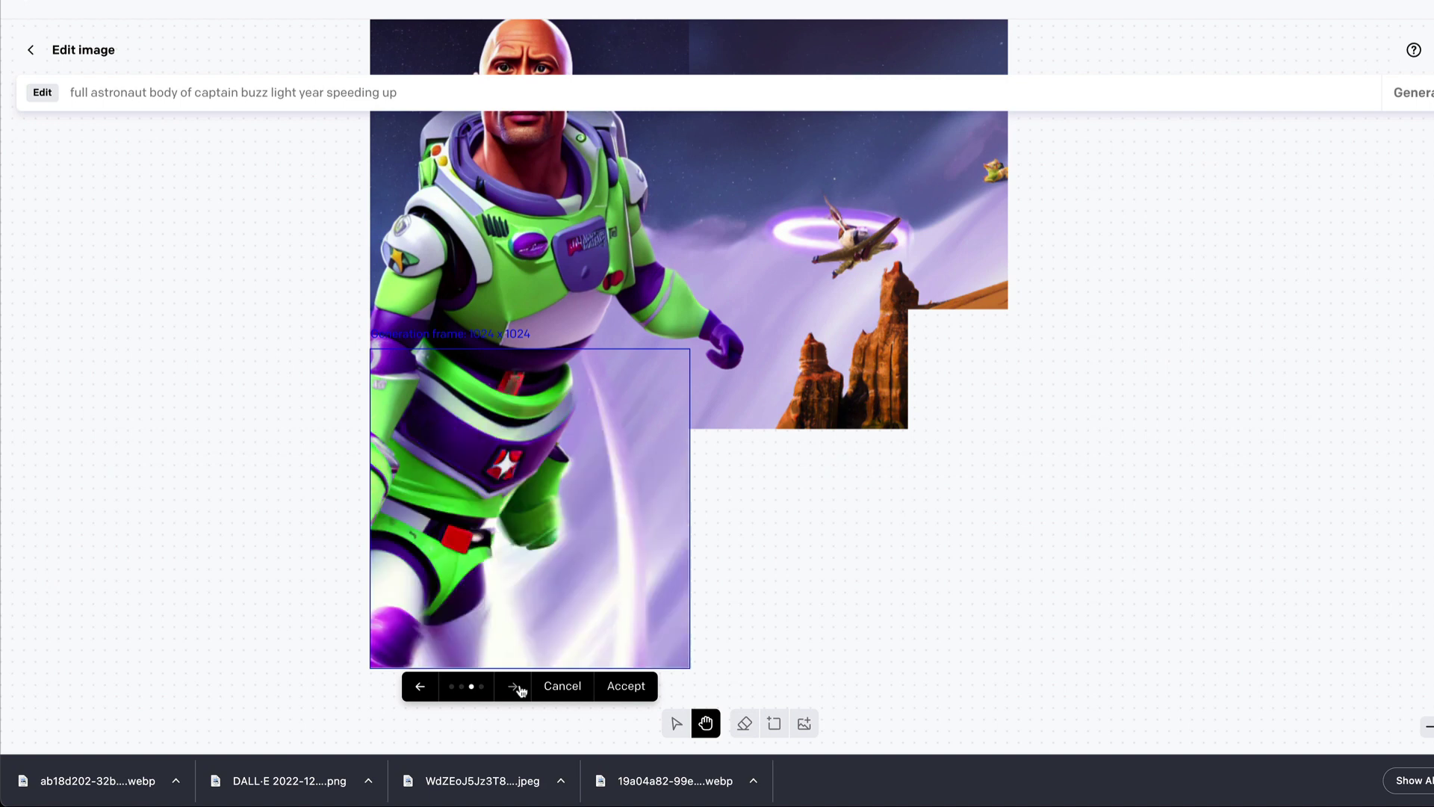
{"action": "left_click", "coordinate": [518, 688]}
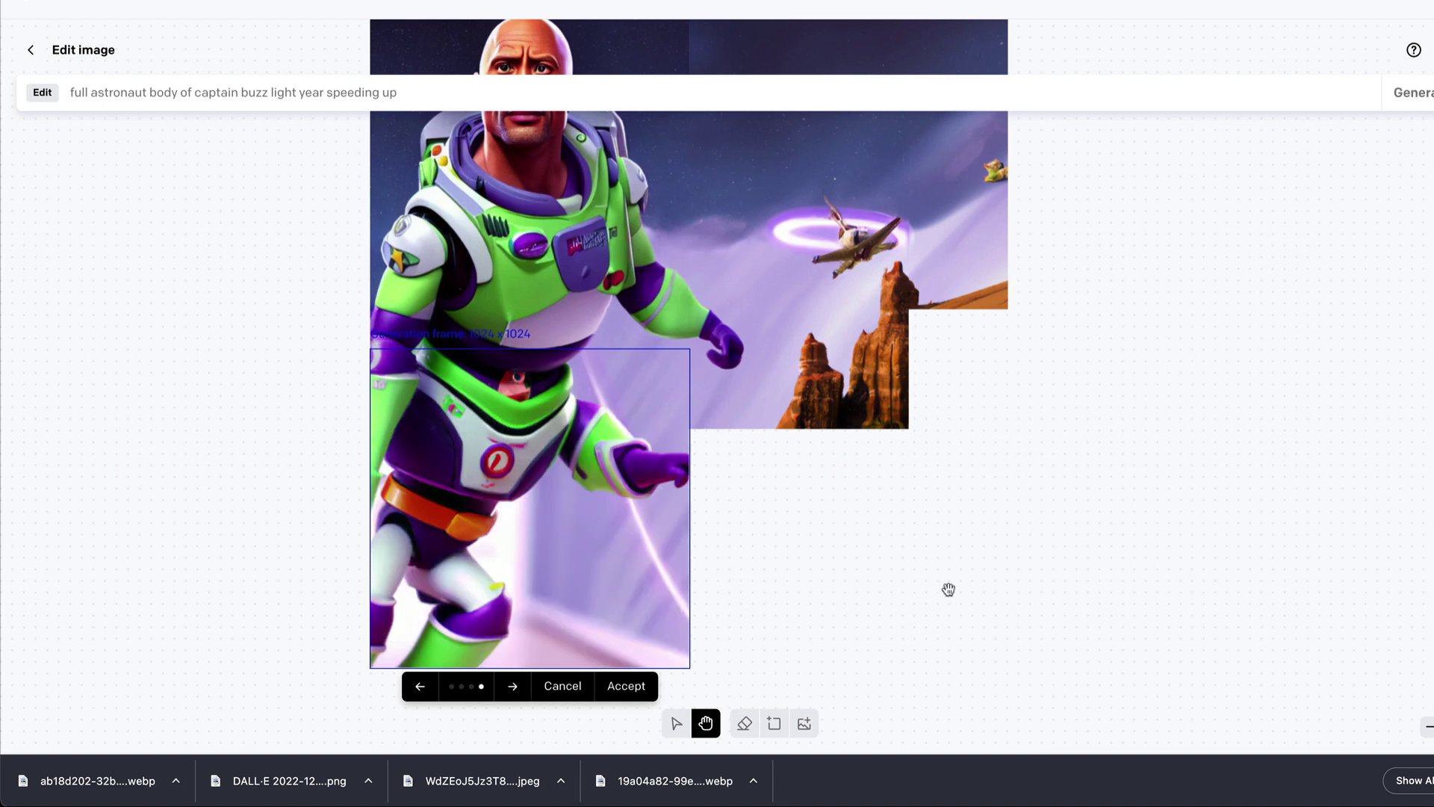
{"action": "left_click", "coordinate": [516, 690]}
{"action": "left_click", "coordinate": [515, 689]}
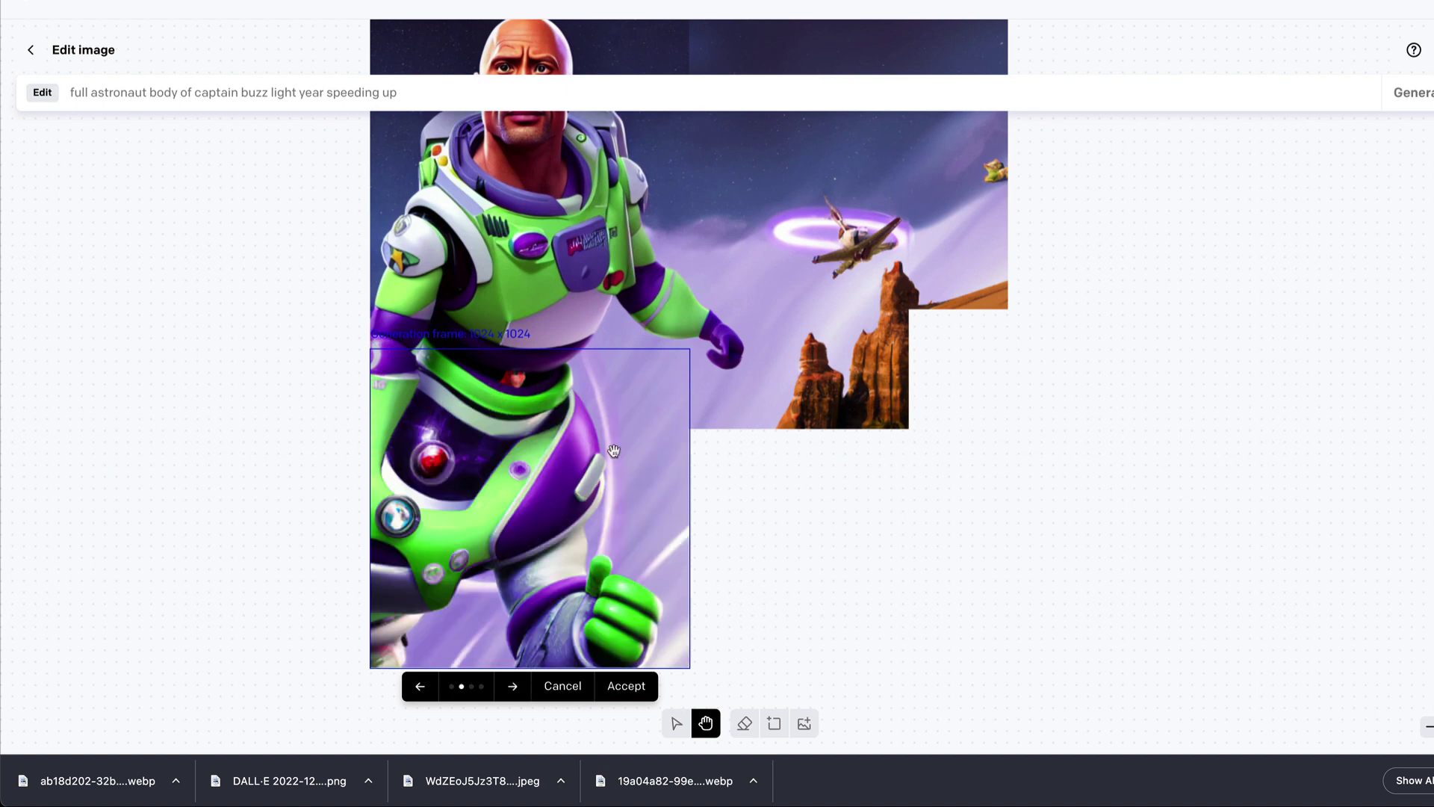
{"action": "scroll", "coordinate": [932, 563], "scroll_direction": "up", "scroll_amount": 4}
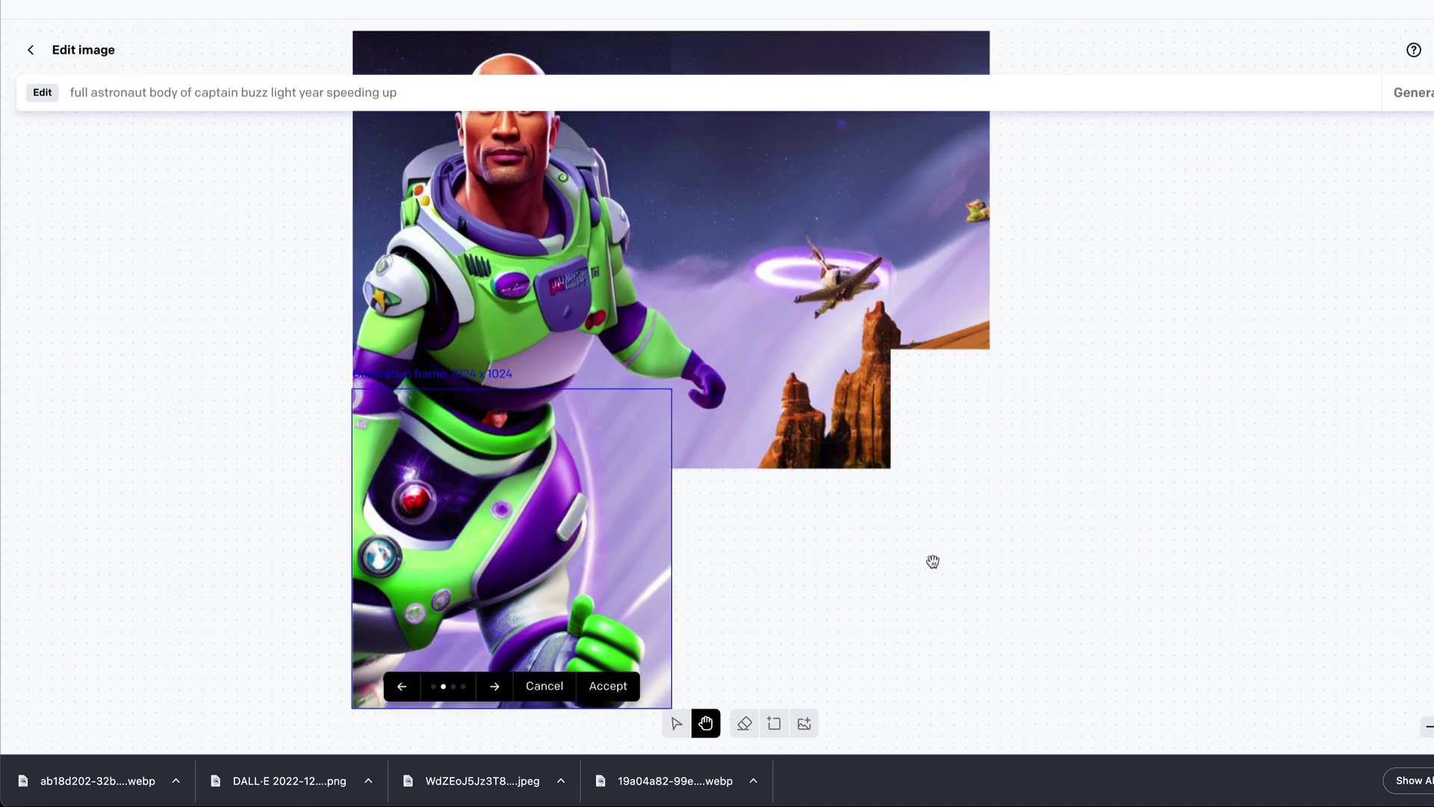
{"action": "scroll", "coordinate": [933, 561], "scroll_direction": "down", "scroll_amount": 3}
{"action": "scroll", "coordinate": [933, 562], "scroll_direction": "down", "scroll_amount": 3}
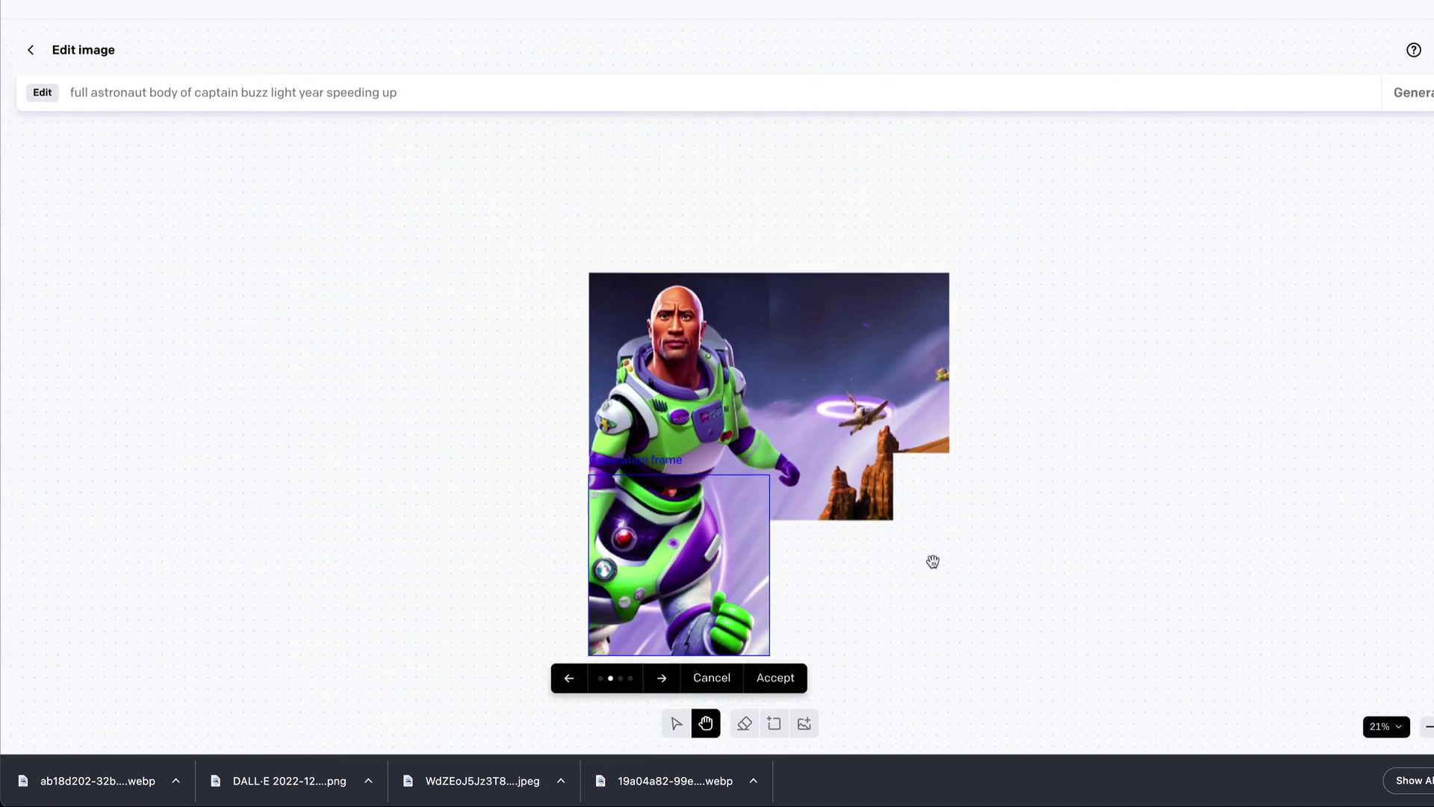
{"action": "scroll", "coordinate": [933, 562], "scroll_direction": "down", "scroll_amount": 3}
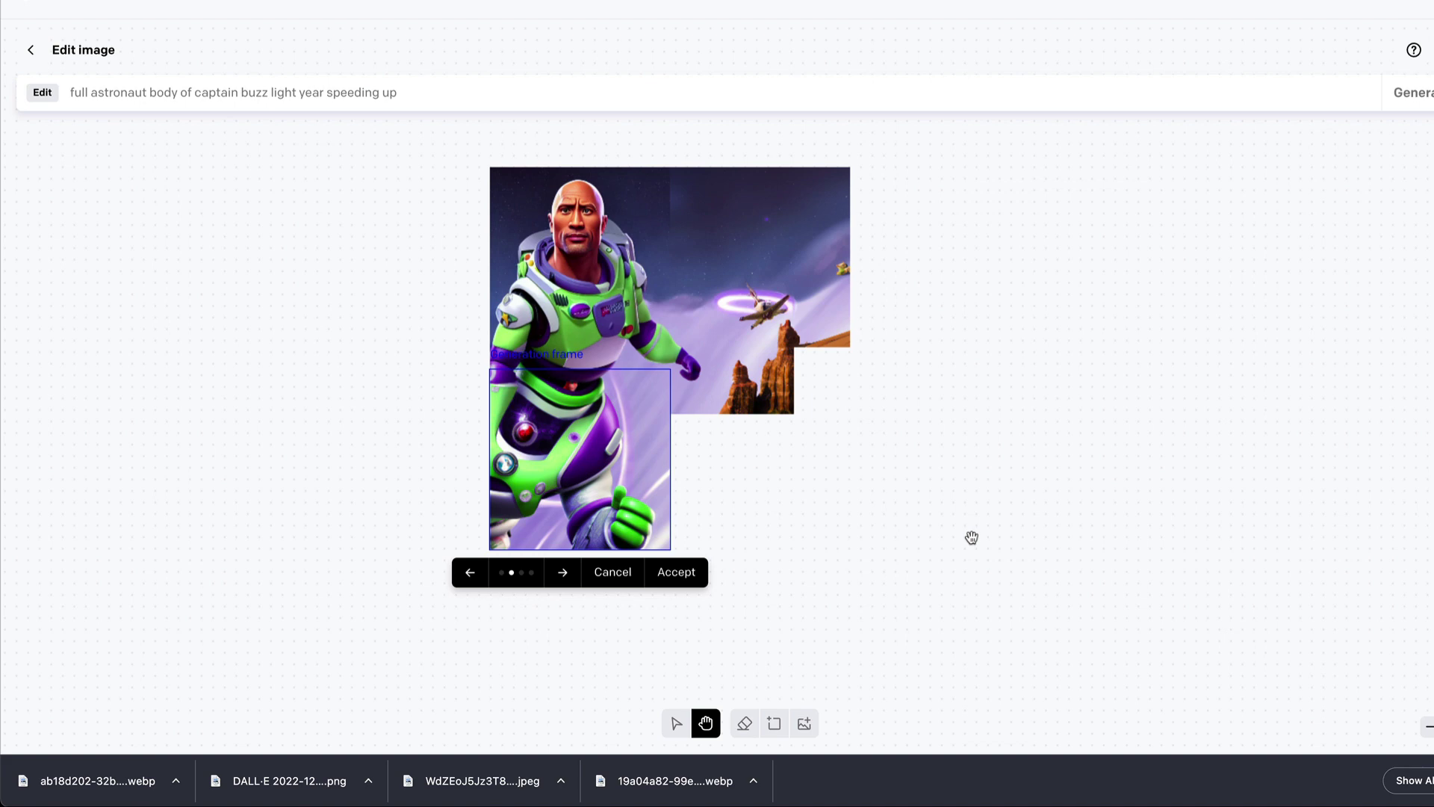
Review the lower-body variants once more, ending back on the first
{"action": "left_click", "coordinate": [565, 579]}
{"action": "left_click", "coordinate": [565, 579]}
{"action": "left_click", "coordinate": [565, 580]}
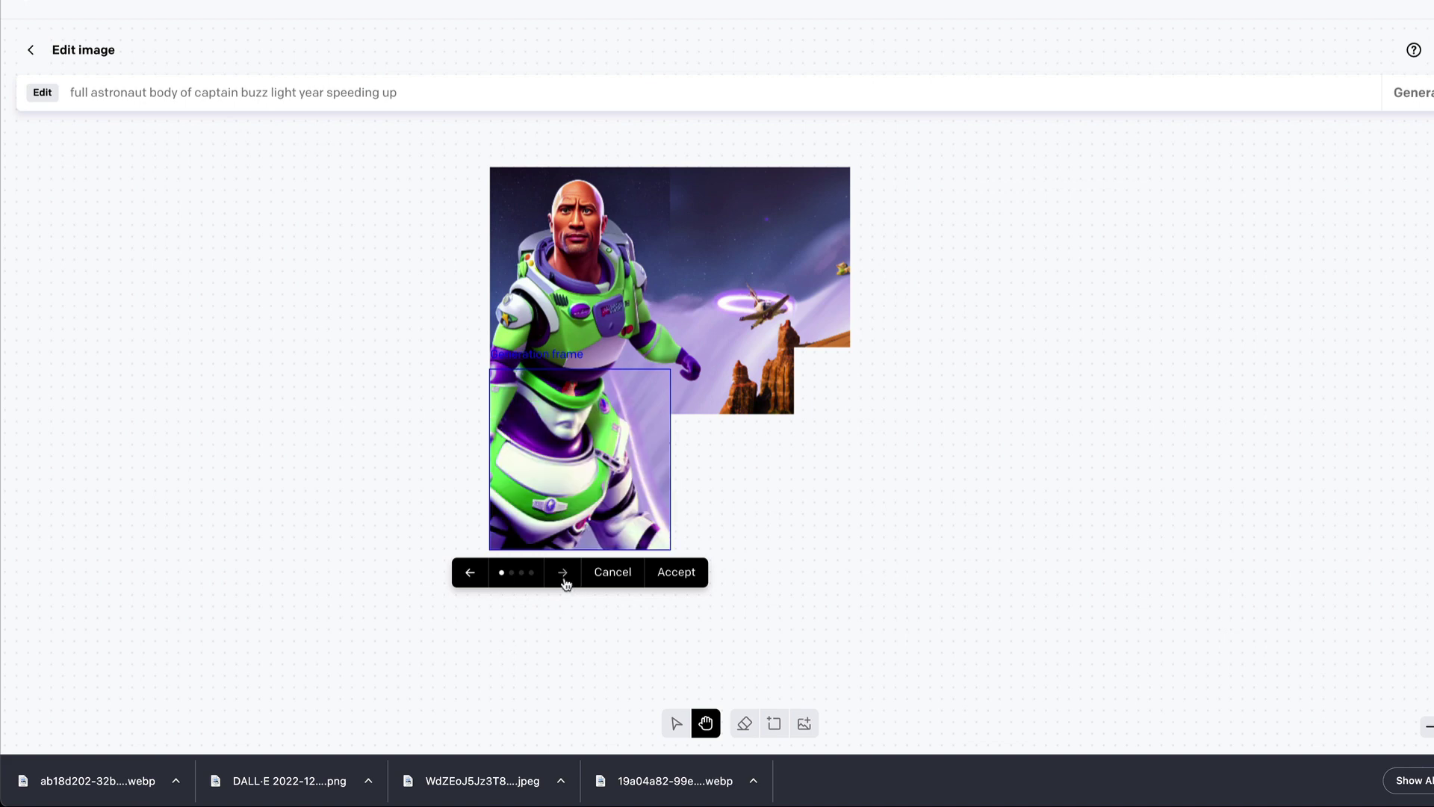
{"action": "left_click", "coordinate": [564, 581]}
{"action": "left_click", "coordinate": [565, 581]}
{"action": "left_click", "coordinate": [565, 580]}
{"action": "left_click", "coordinate": [565, 579]}
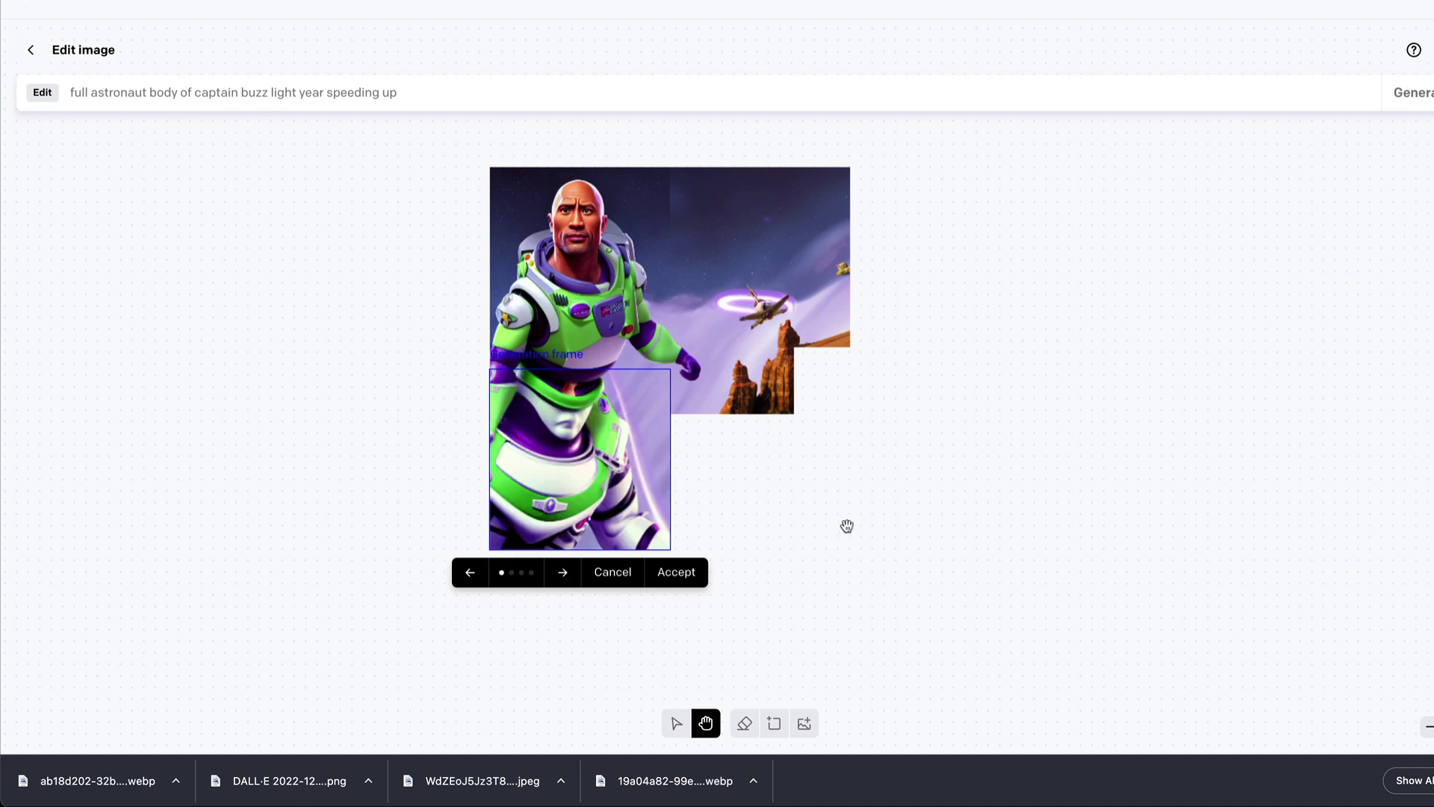